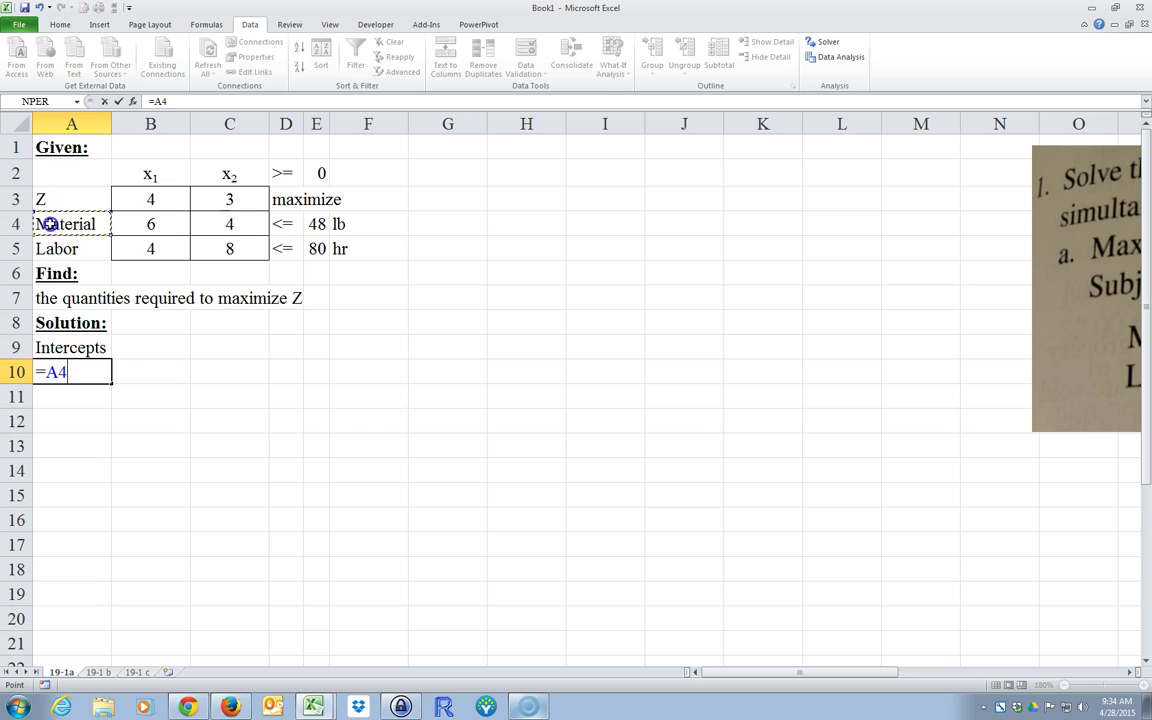
- Confirm the Material label in A10 and copy the 48 lb limit from E4 to D10
key("Return")
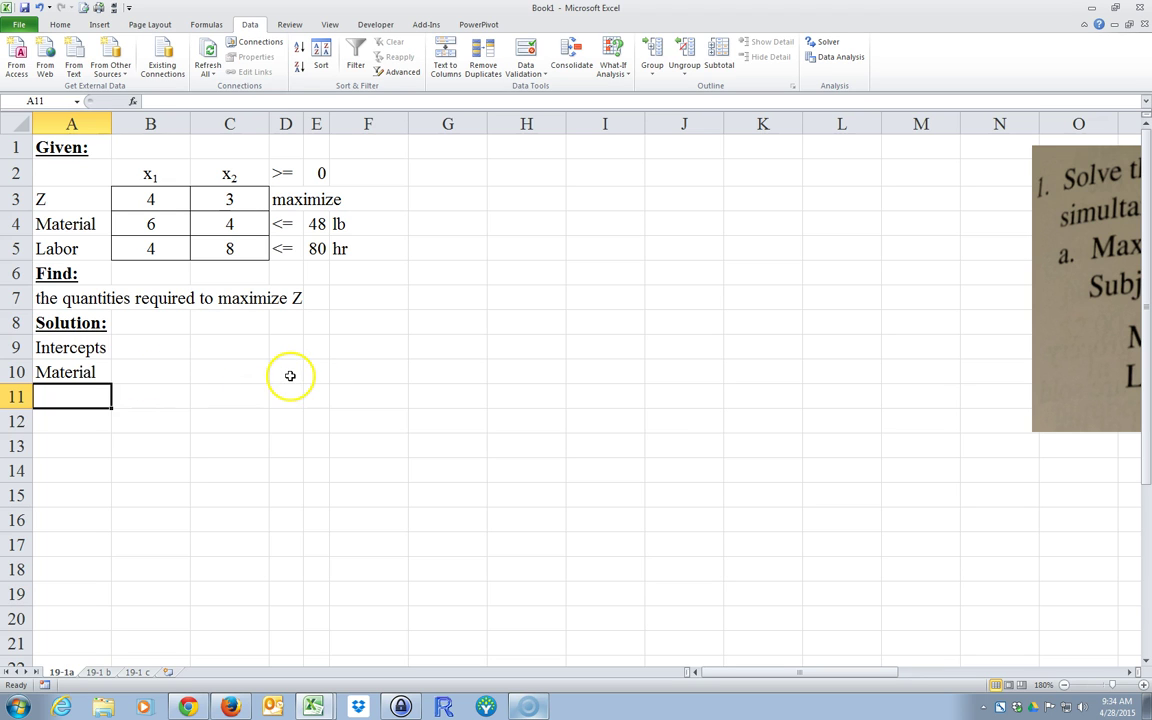
left_click(316, 224)
right_click(316, 224)
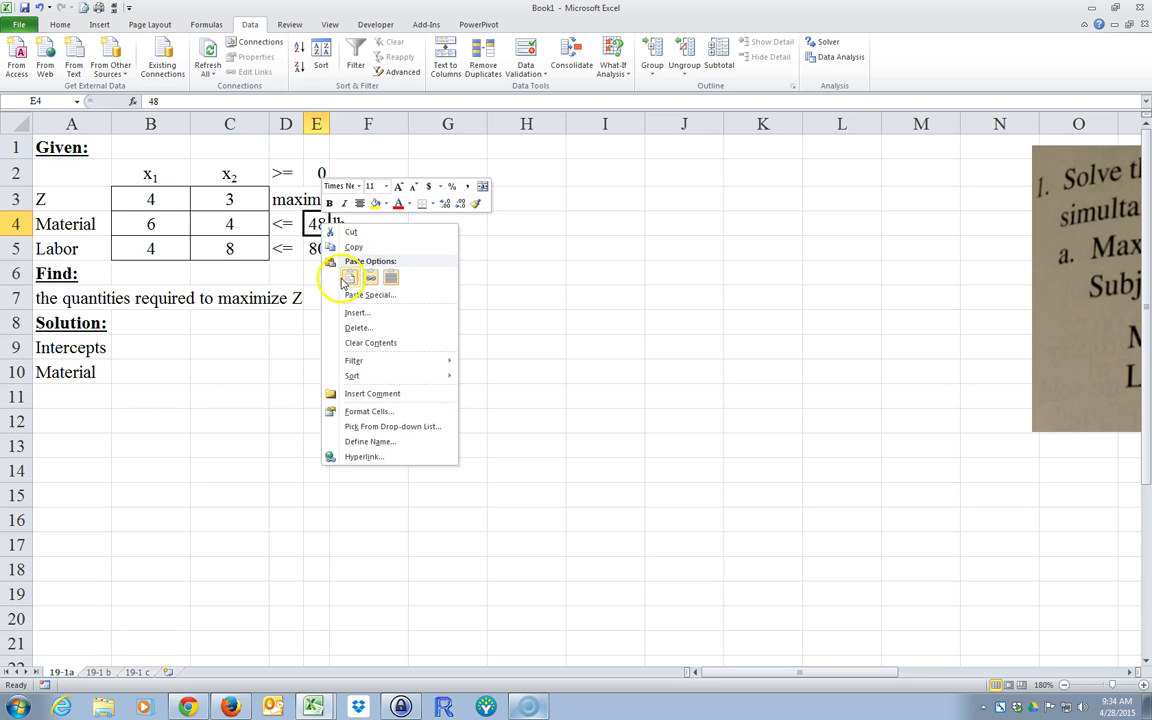
left_click(386, 244)
left_click(296, 372)
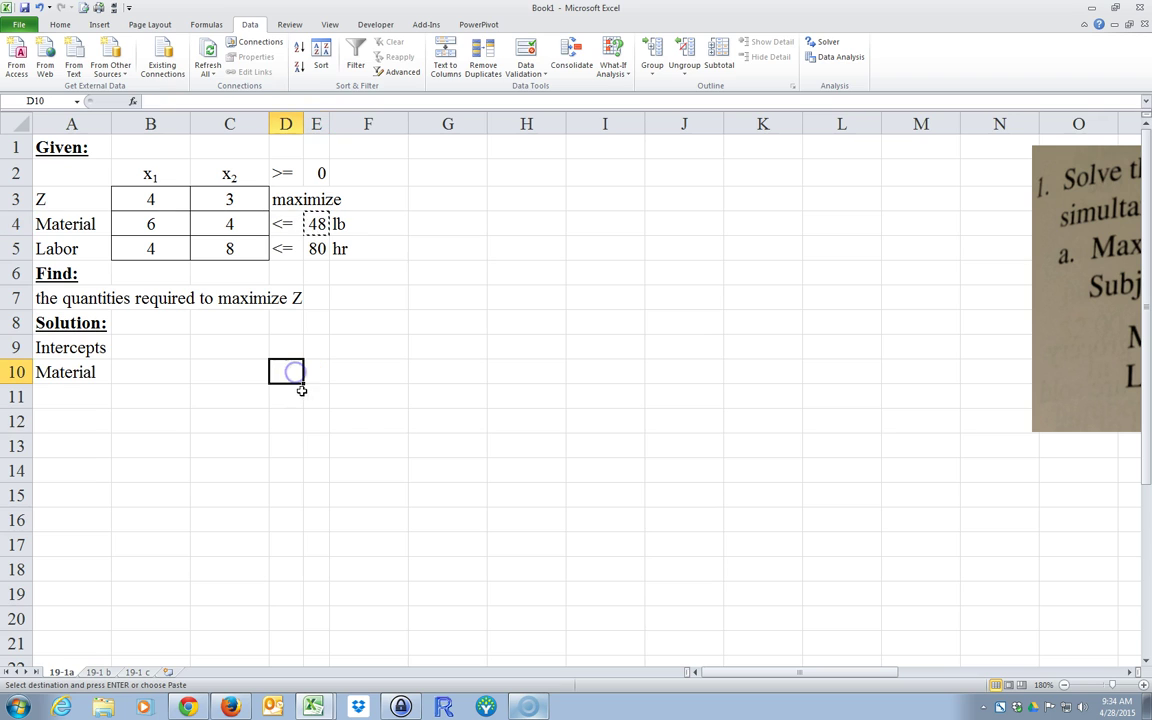
left_click_drag(303, 390, 300, 408)
- Link D10 to the E4 limit so it shows 48, and fill it down into D11
left_click(286, 381)
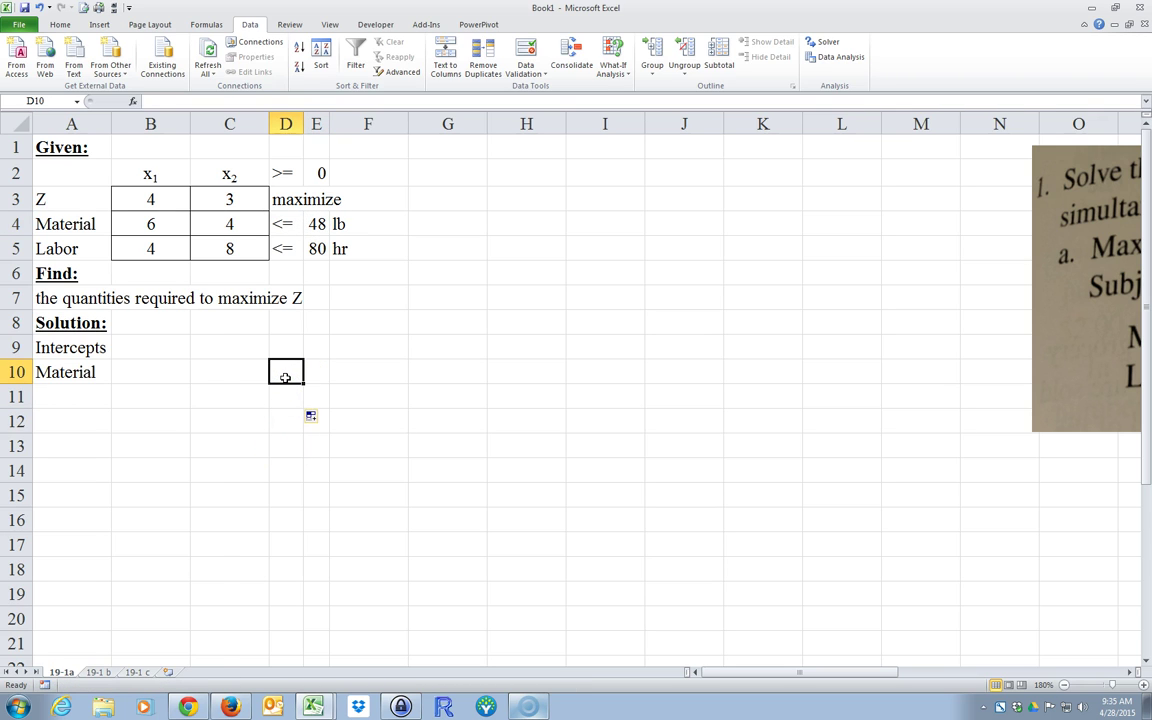
type("=")
left_click(316, 223)
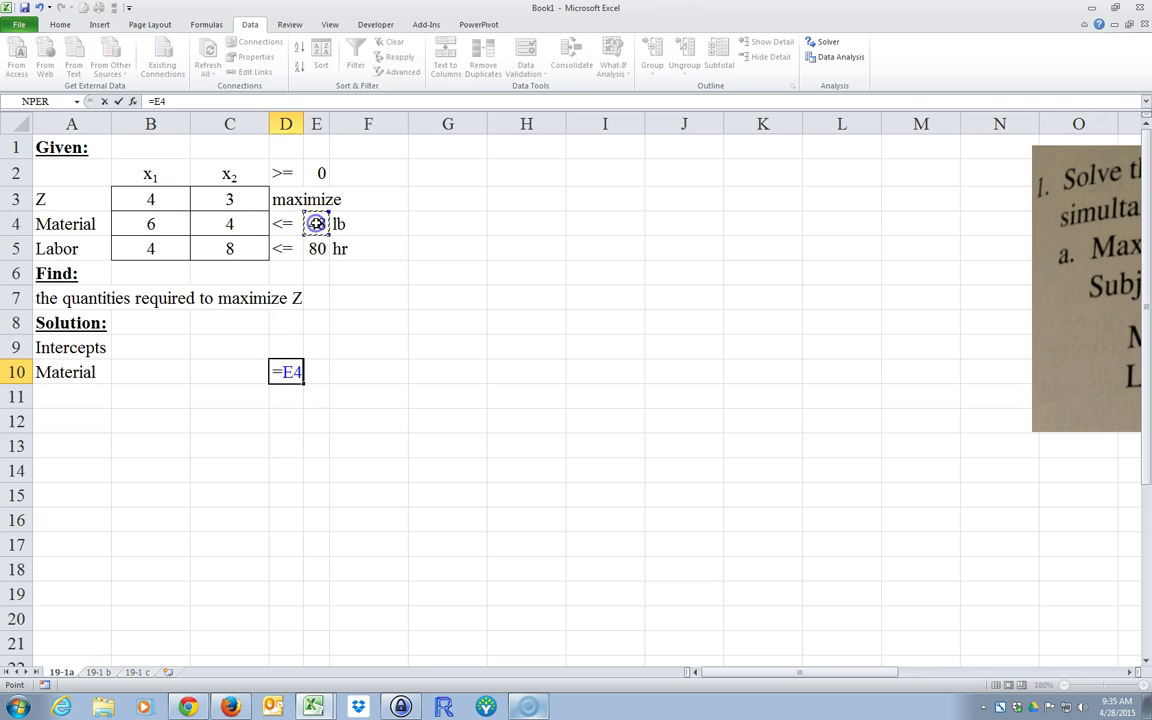
key("Return")
left_click(292, 374)
left_click_drag(302, 383, 303, 404)
left_click(275, 447)
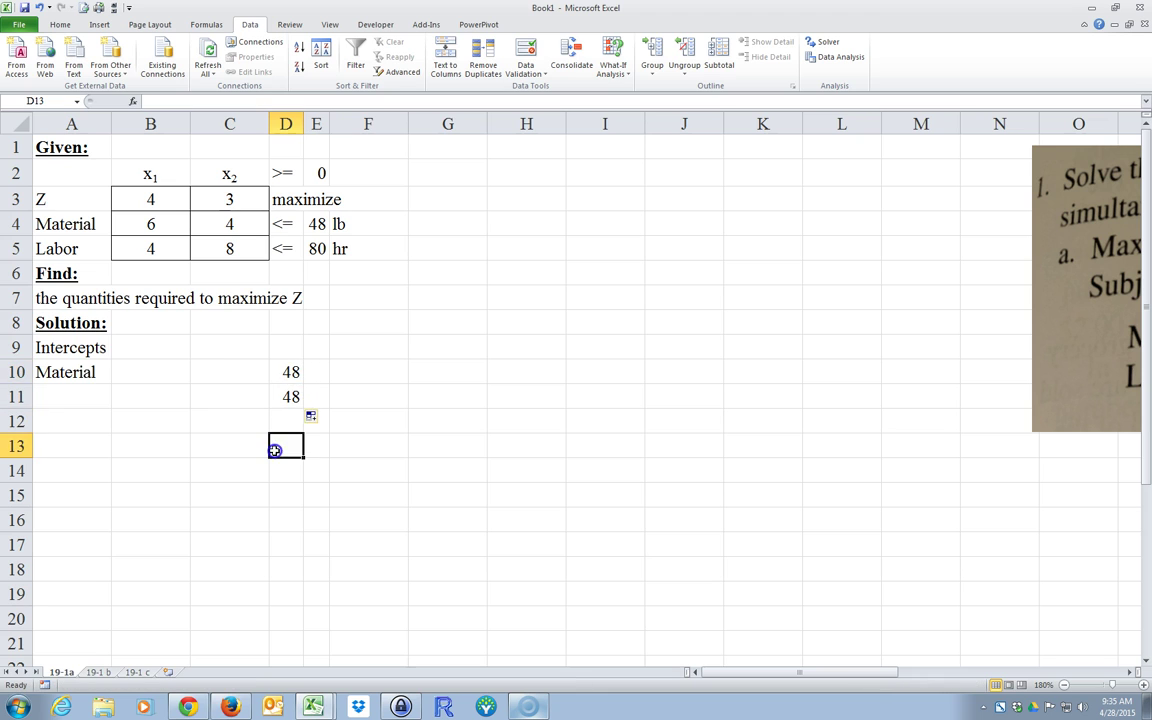
left_click(155, 373)
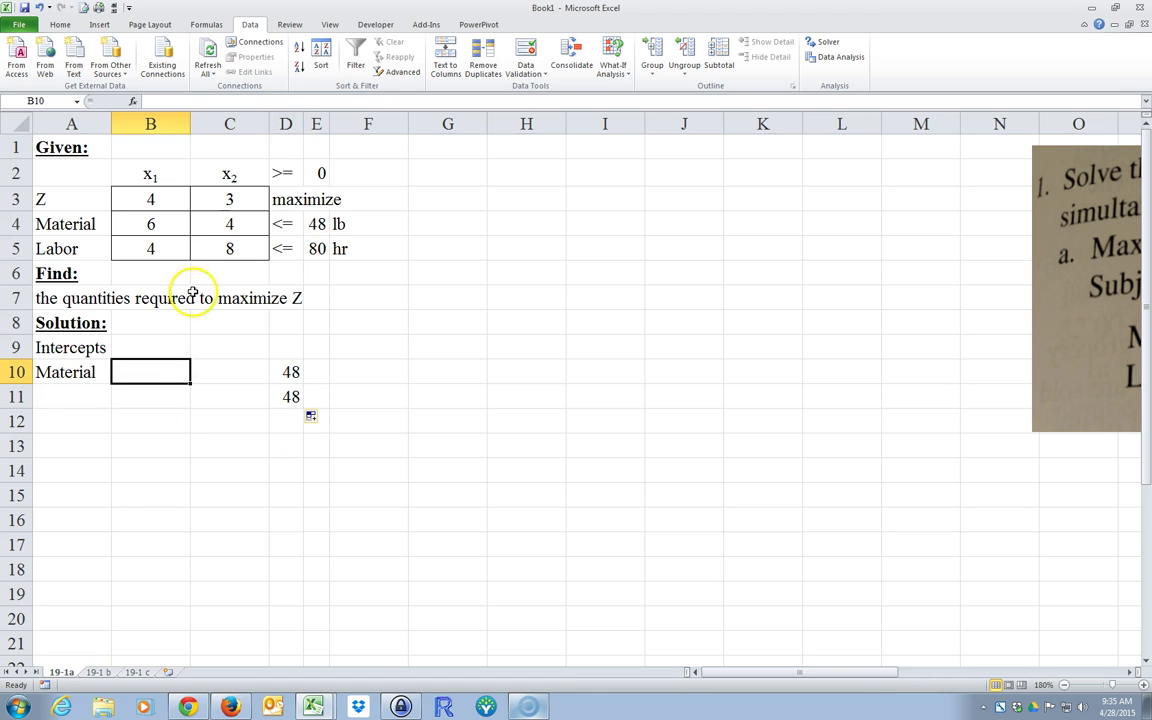
- Reference the x1 heading from B2 in B9 with a formula
left_click_drag(150, 175, 208, 175)
right_click(205, 175)
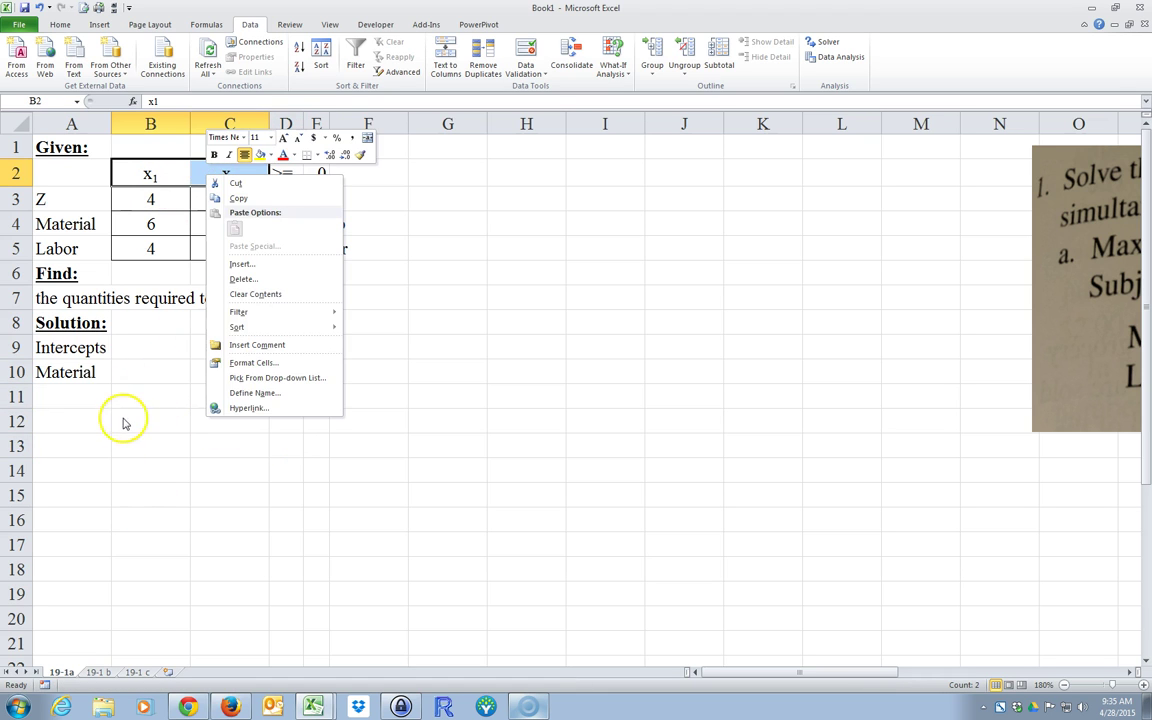
left_click(134, 354)
left_click(136, 351)
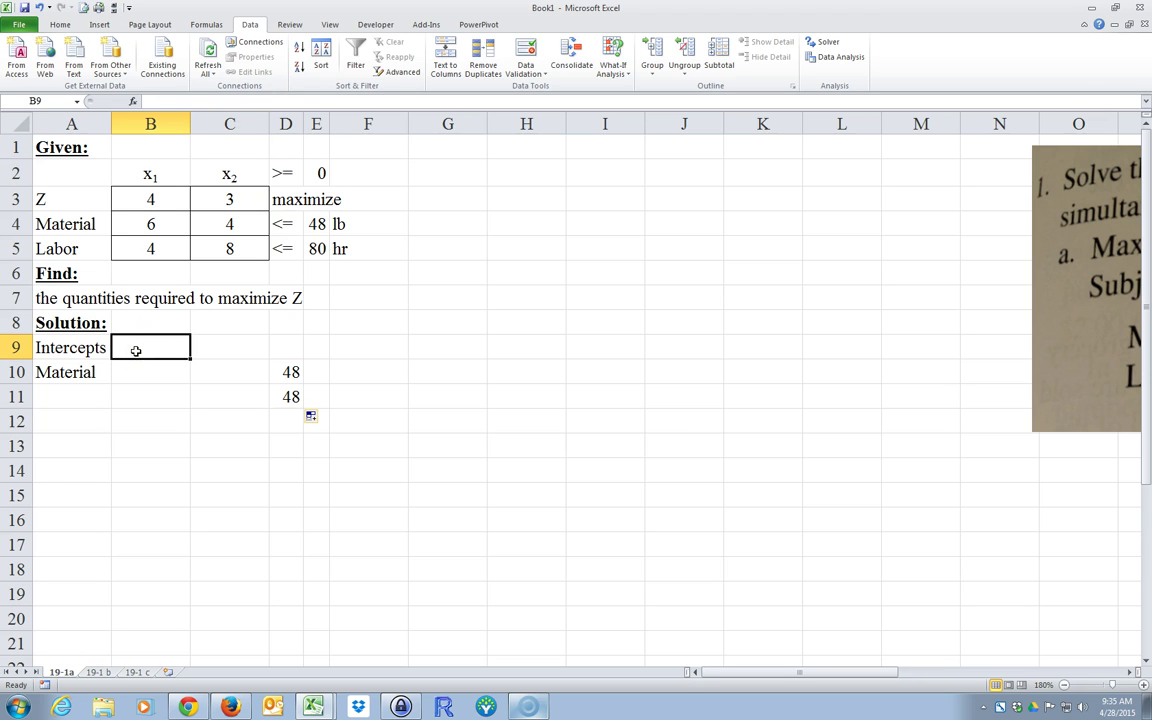
type("=")
left_click(150, 175)
key("Return")
left_click(158, 348)
- Paste the formatted x1 heading from B2 into B9 and fill it right to C9 as x2
right_click(150, 177)
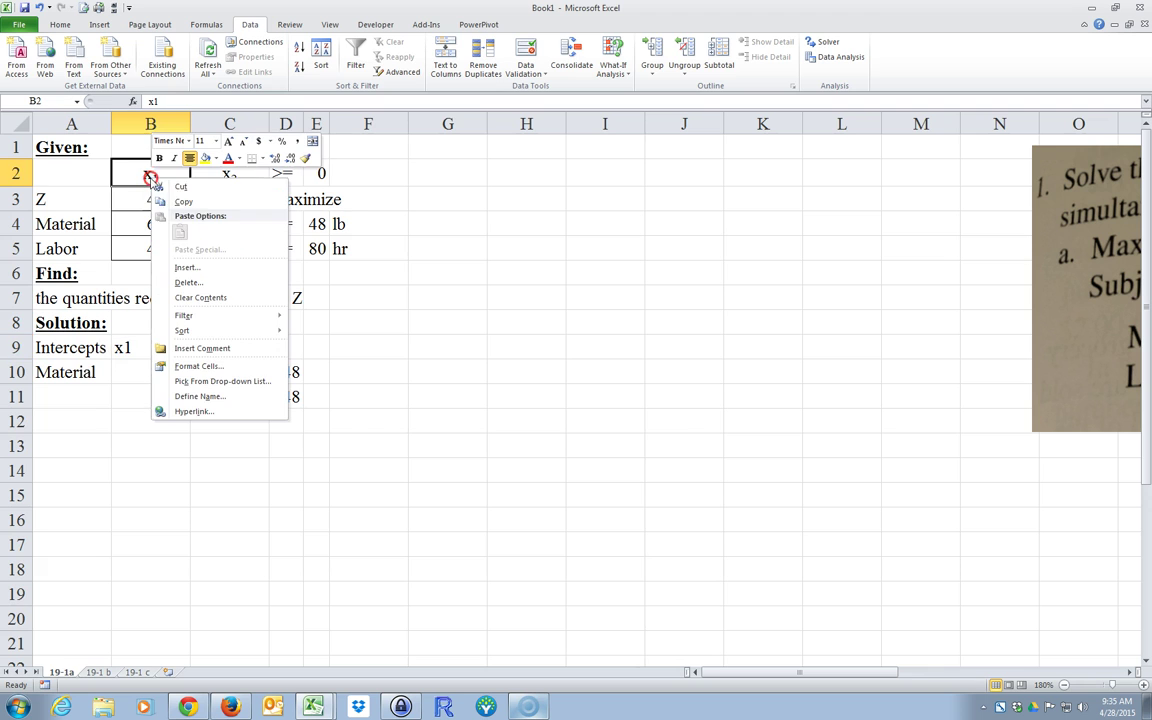
left_click(183, 201)
left_click(143, 348)
right_click(143, 348)
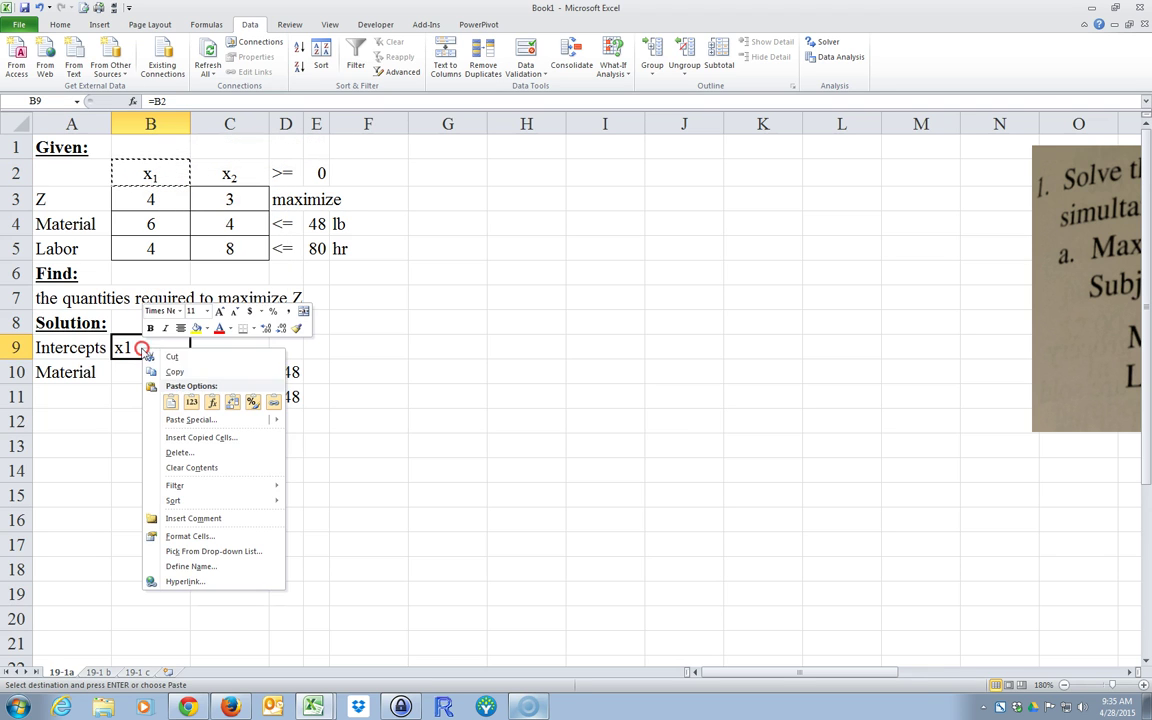
left_click(171, 401)
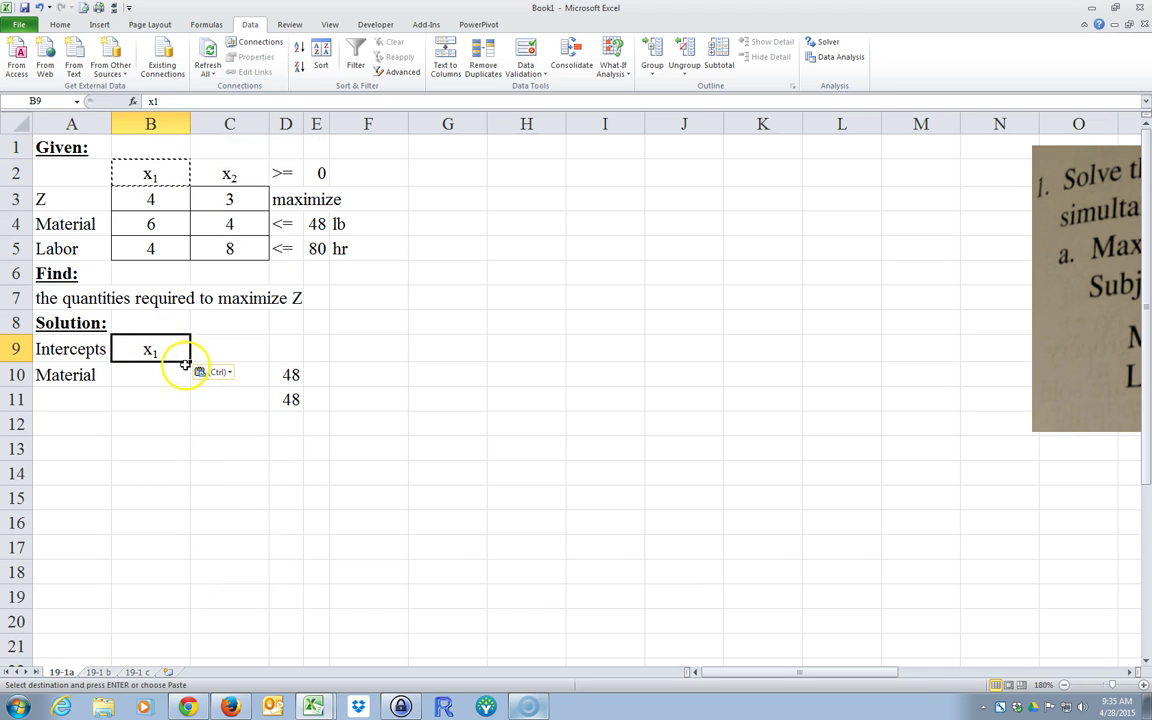
left_click_drag(190, 359, 232, 359)
left_click_drag(237, 441, 236, 425)
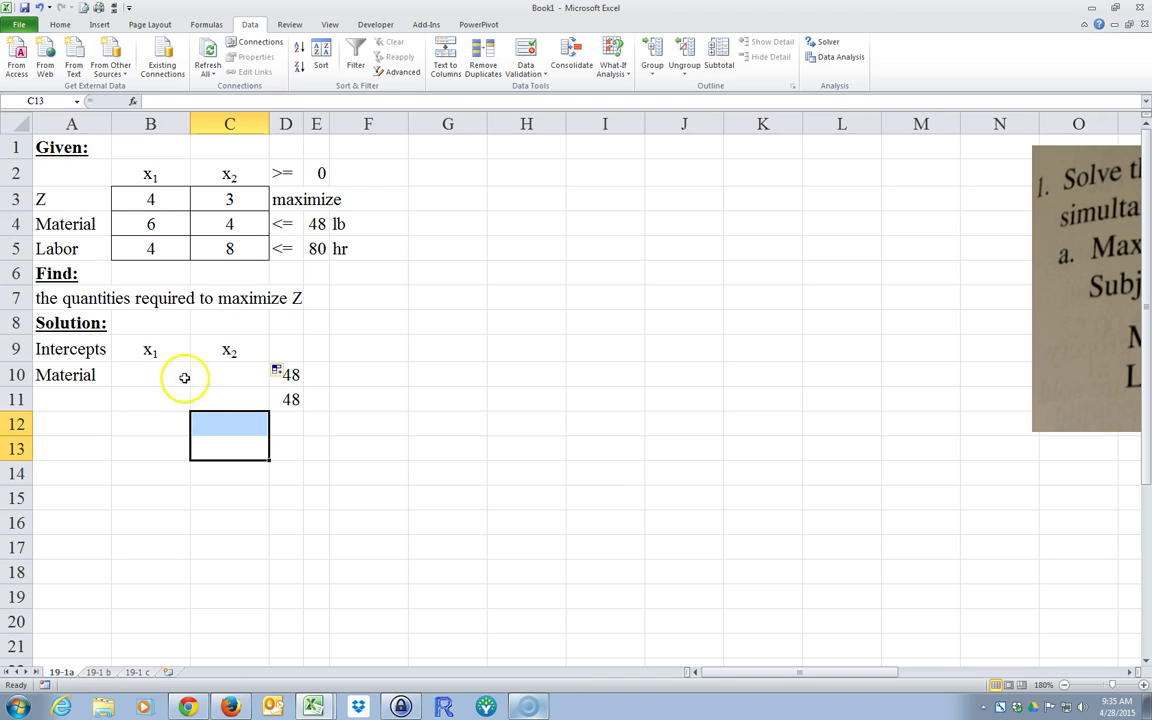
left_click(161, 374)
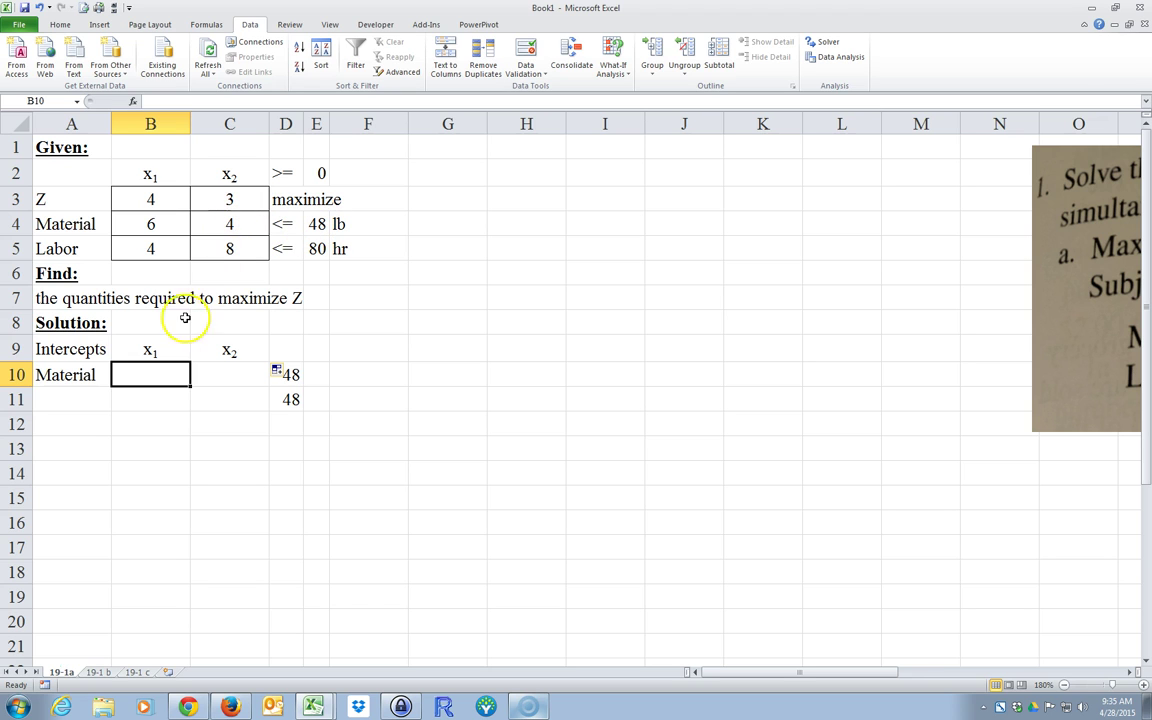
- Enter 0 in B10 and =E4/C4 in C10, giving the Material intercept (0, 12)
type("0")
left_click(239, 378)
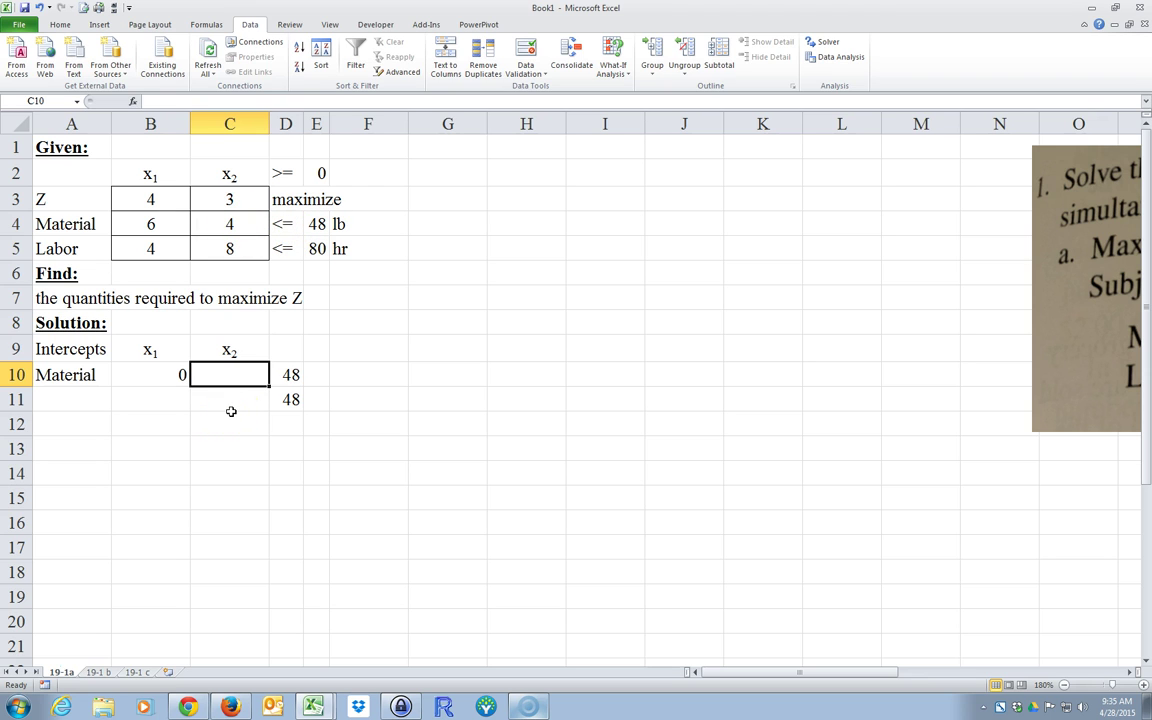
type("=")
left_click(318, 224)
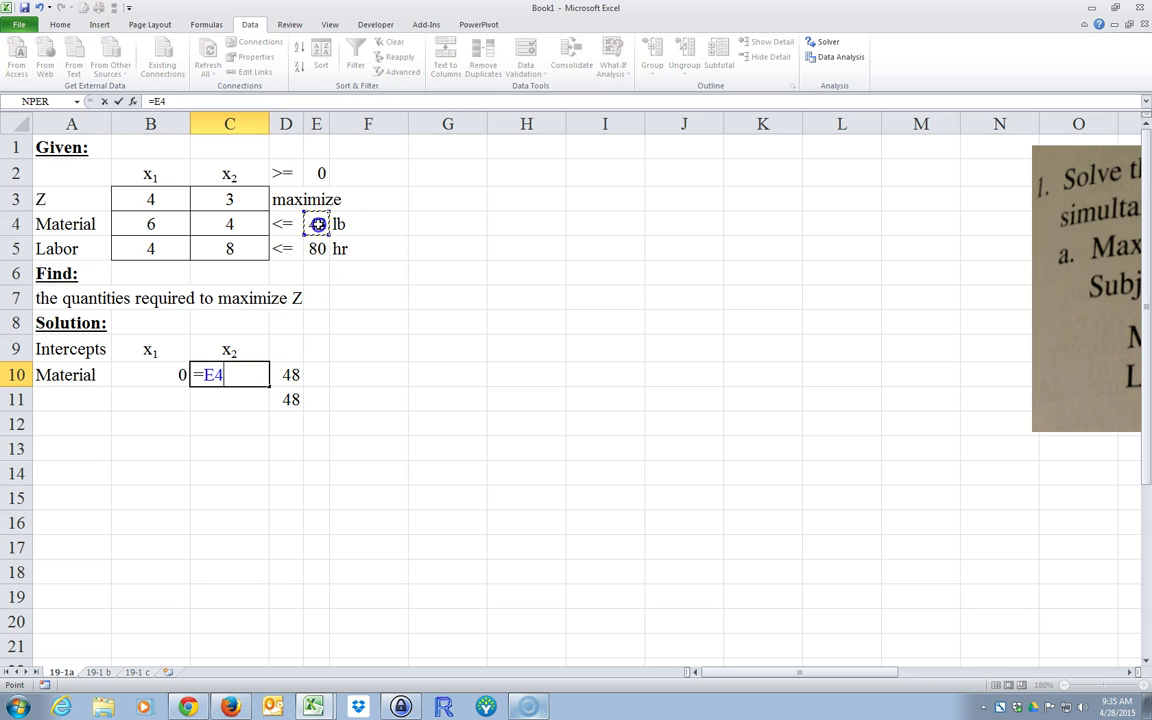
type("/")
left_click(229, 224)
key("Return")
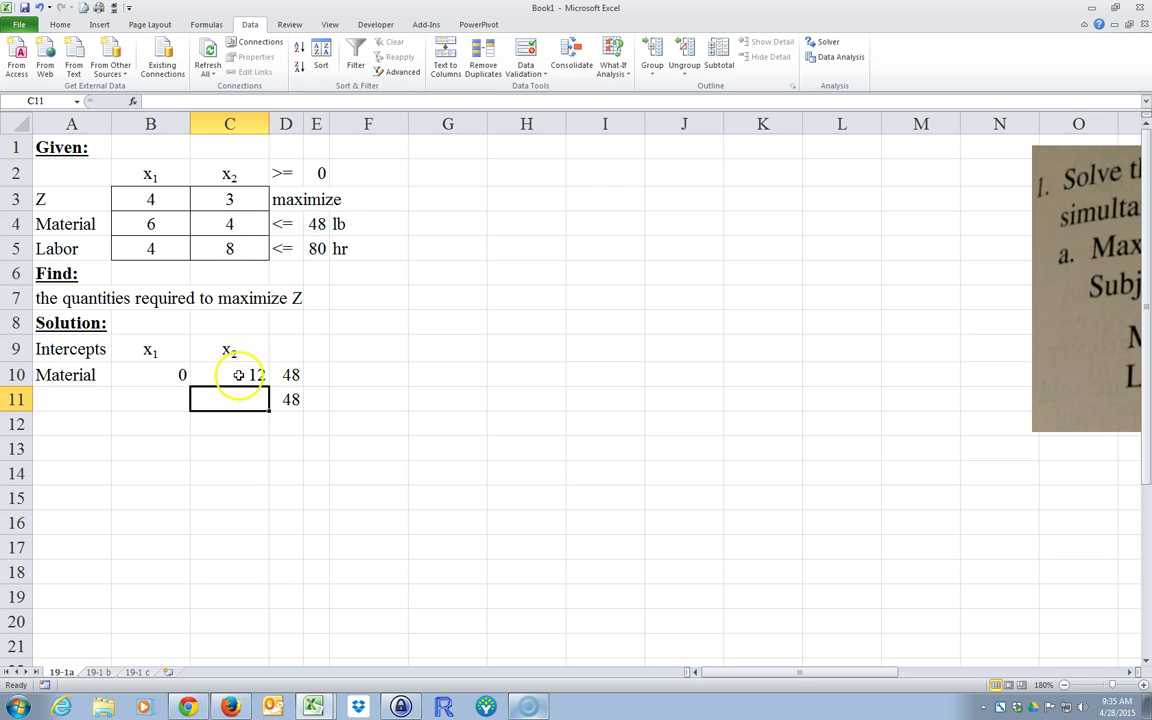
left_click(237, 374)
left_click(230, 226)
left_click(318, 224)
- Enter 0 in C11 and =E4/B4 in B11, giving the Material intercept (8, 0)
left_click(155, 399)
left_click(238, 401)
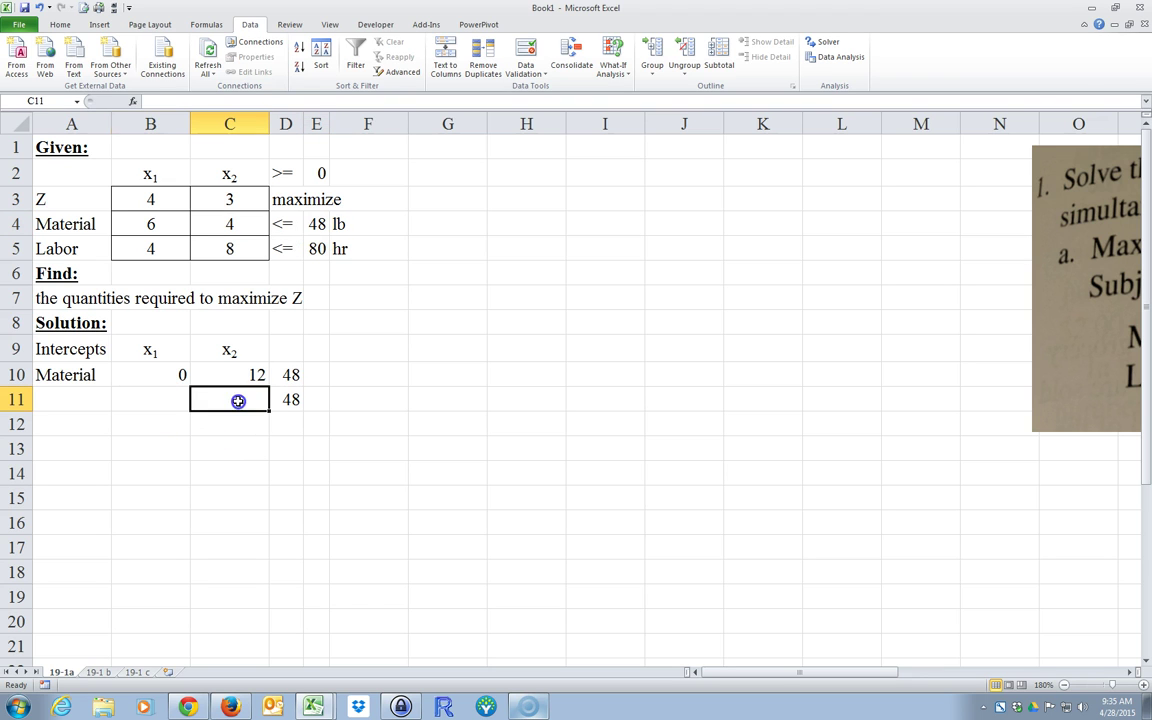
type("0")
left_click(182, 408)
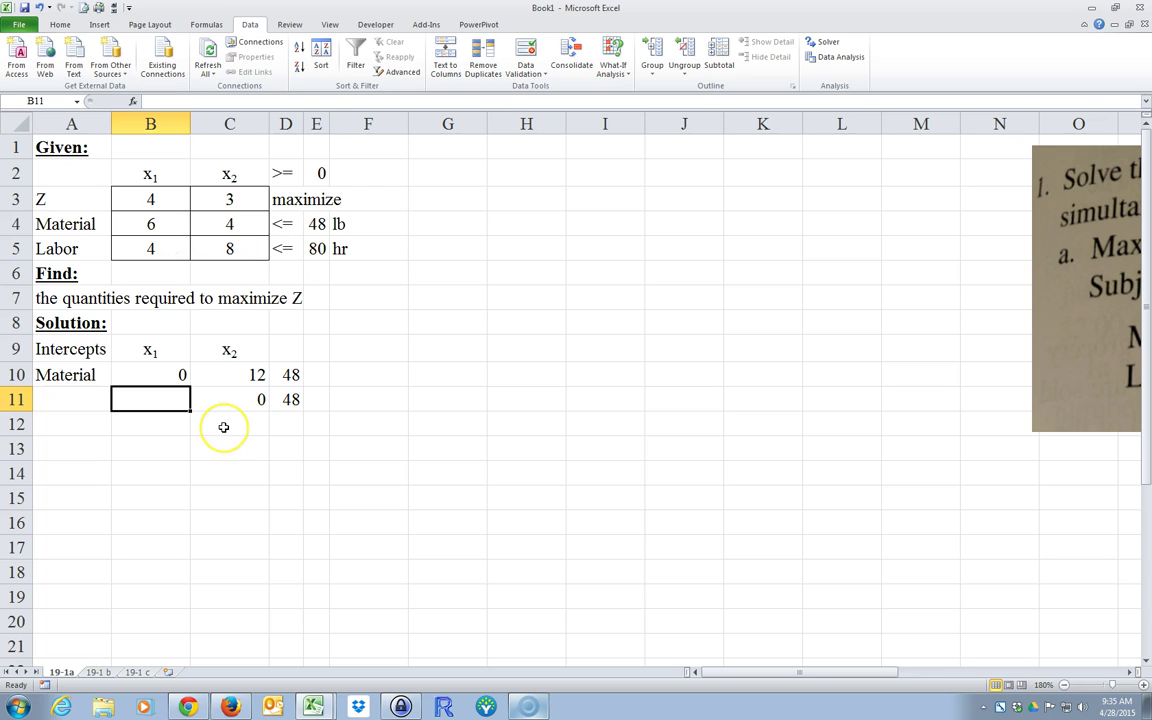
type("=")
left_click(318, 224)
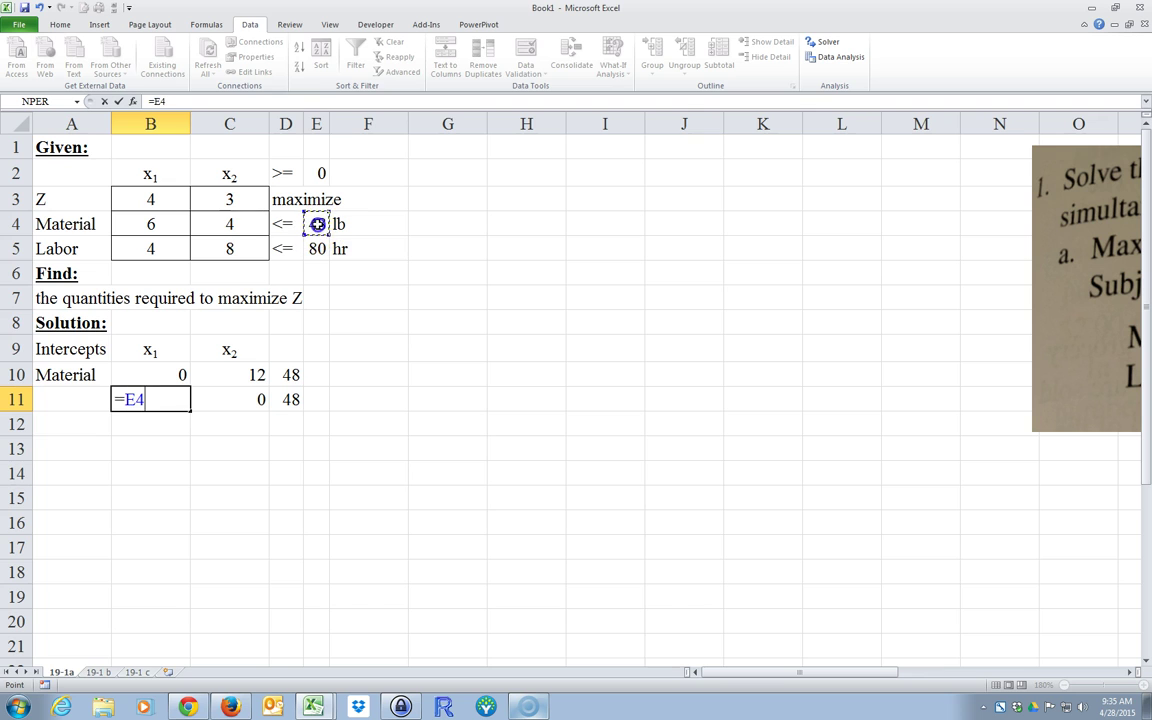
type("/")
left_click(144, 221)
key("Return")
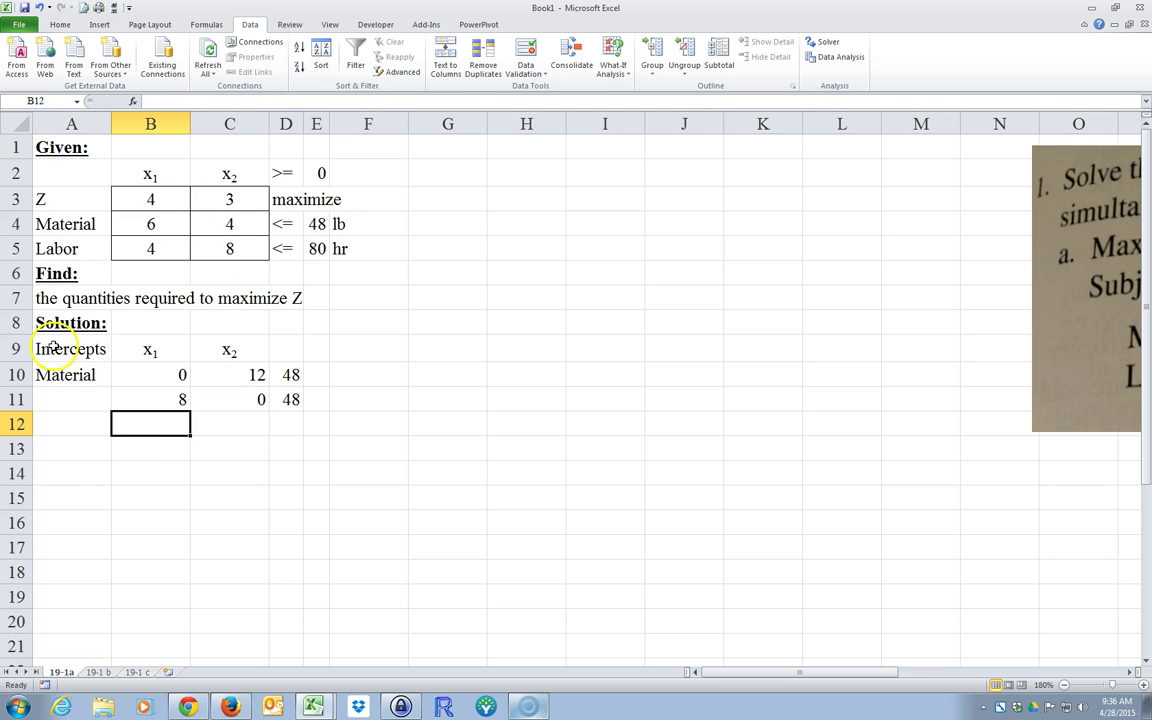
- Link A12 to the Labor label in A5 and fill D12:D13 with the 80-hour limit from E5
left_click(75, 432)
type("=")
left_click(57, 243)
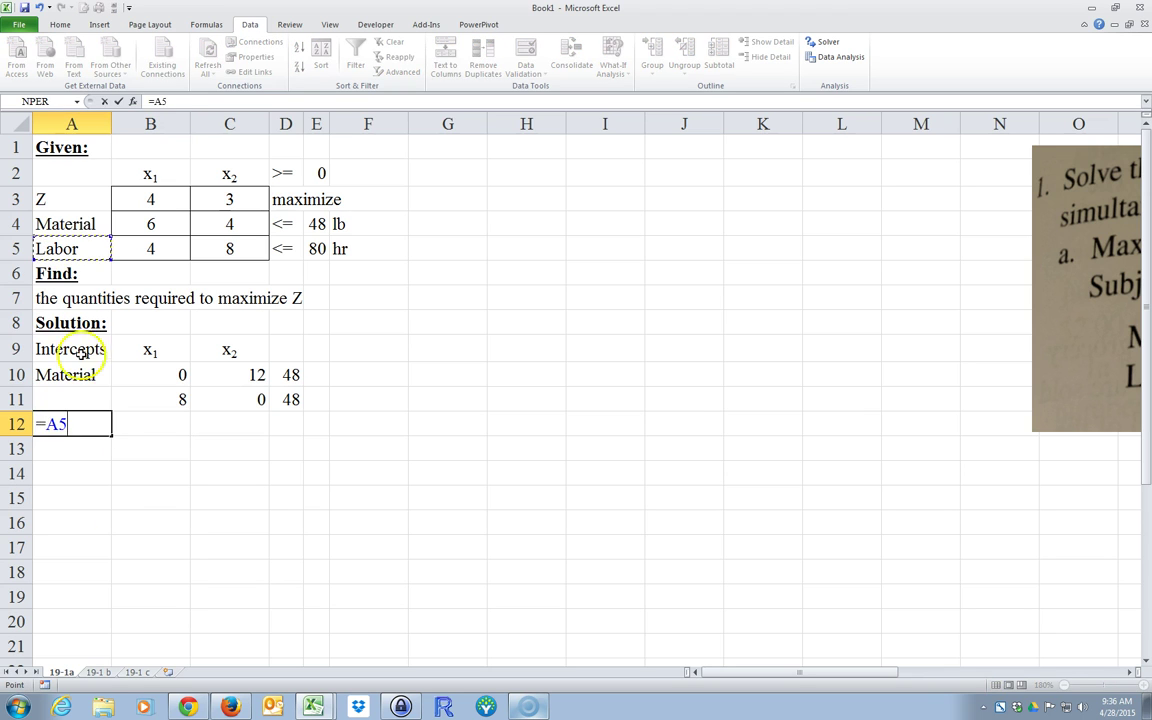
key("Return")
left_click(168, 424)
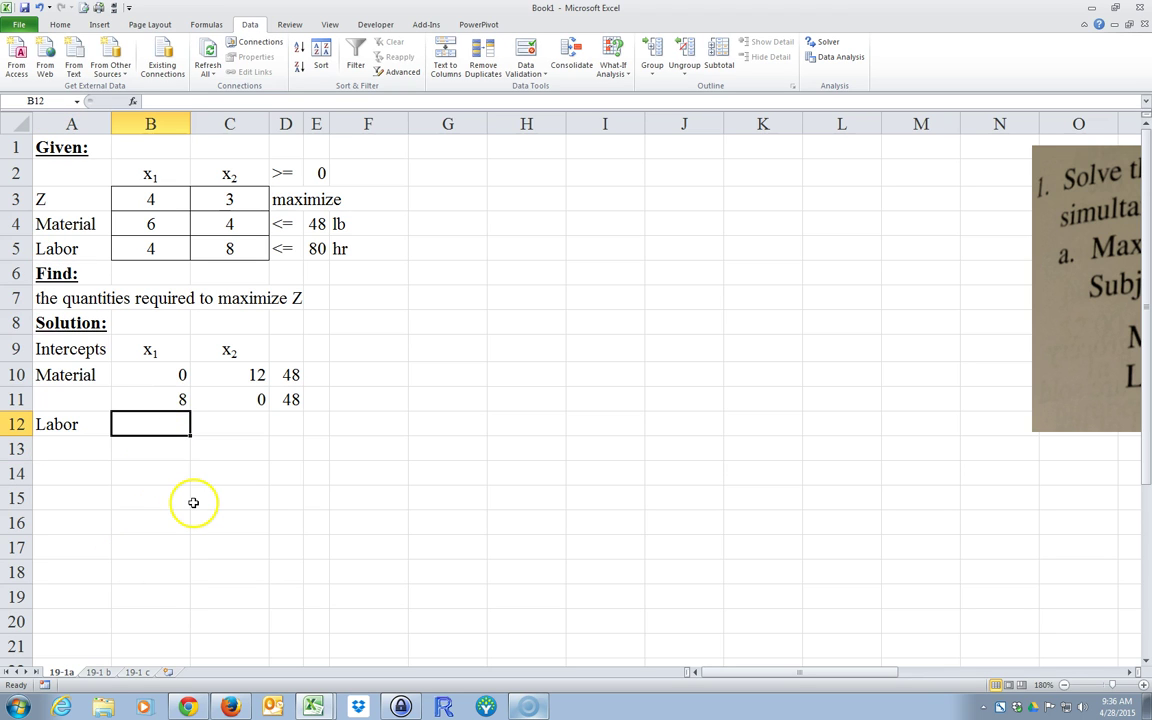
left_click(285, 421)
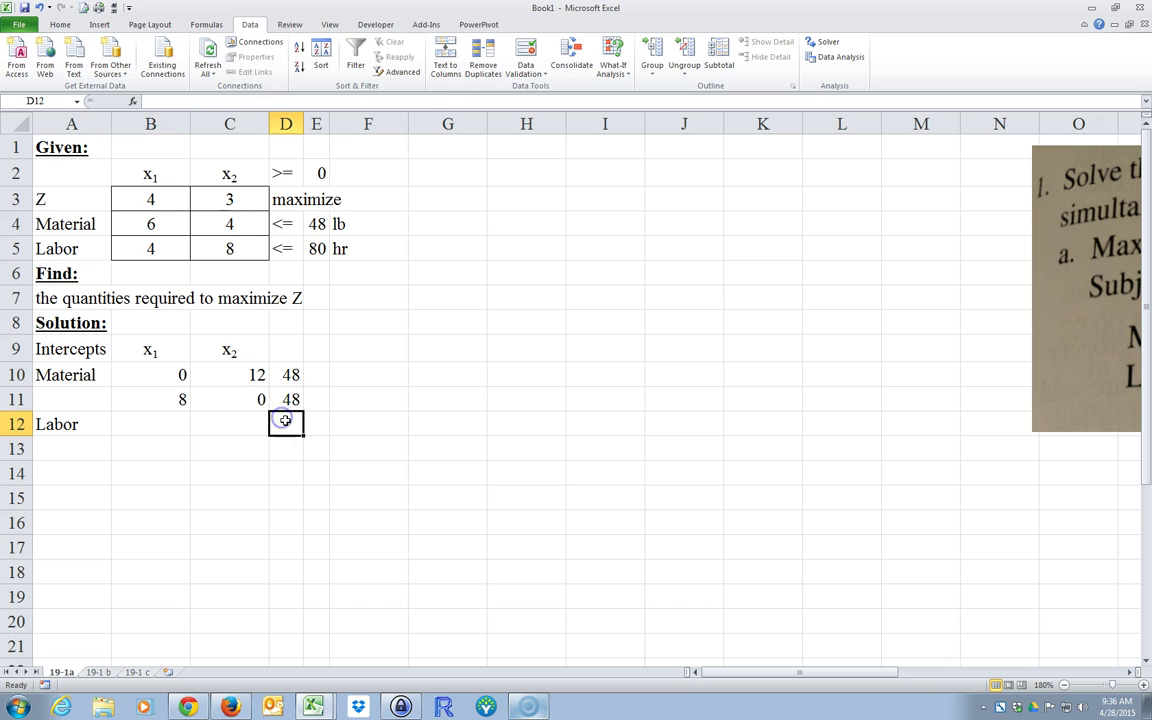
type("=")
left_click(316, 249)
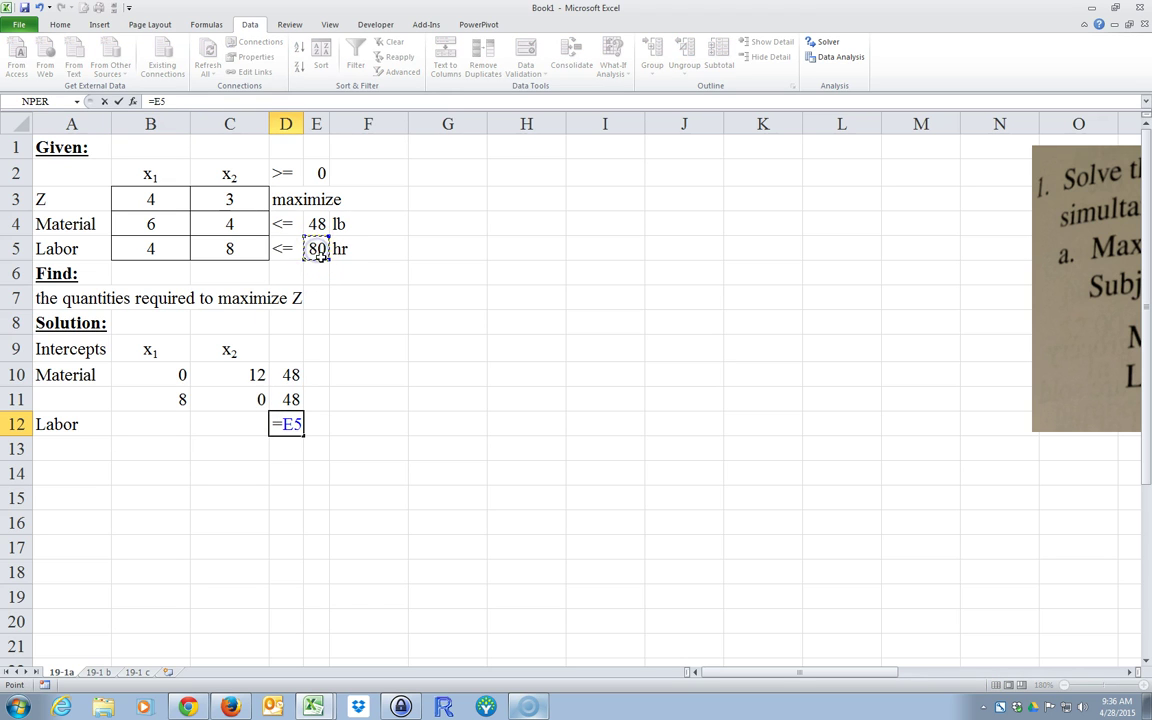
key("Return")
left_click(289, 424)
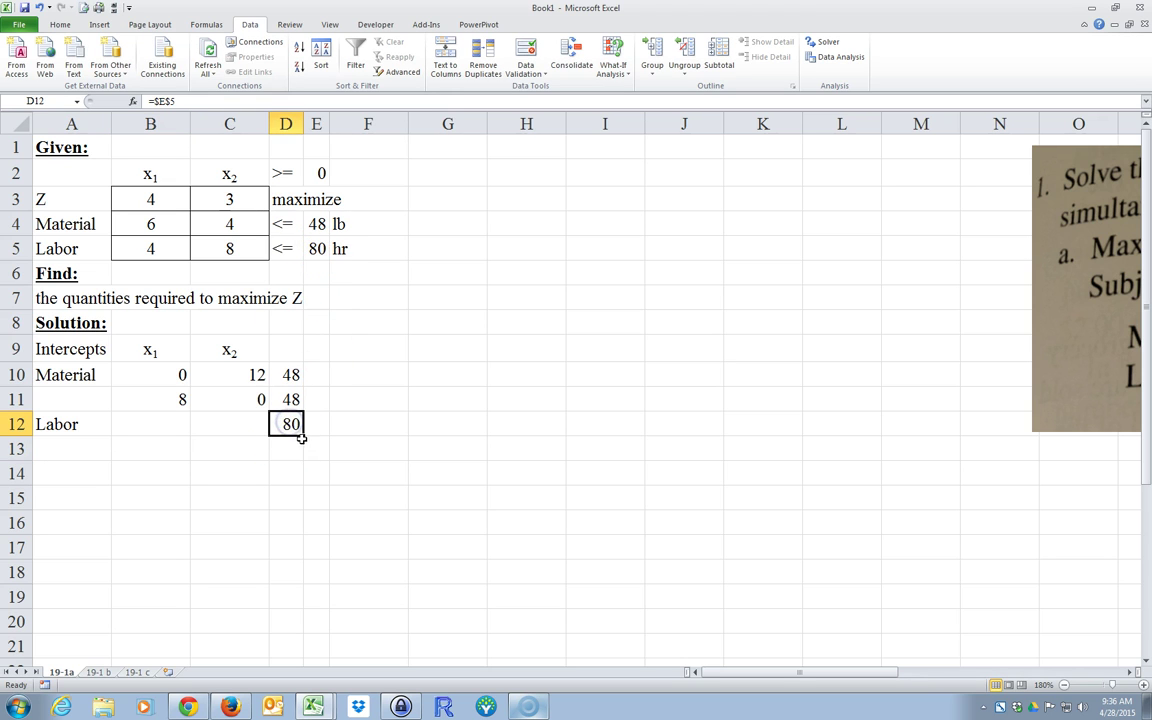
left_click_drag(303, 437, 303, 454)
- Enter 0 in B12 and =E5/C5 in C12, giving the Labor intercept x2 = 10
left_click(181, 426)
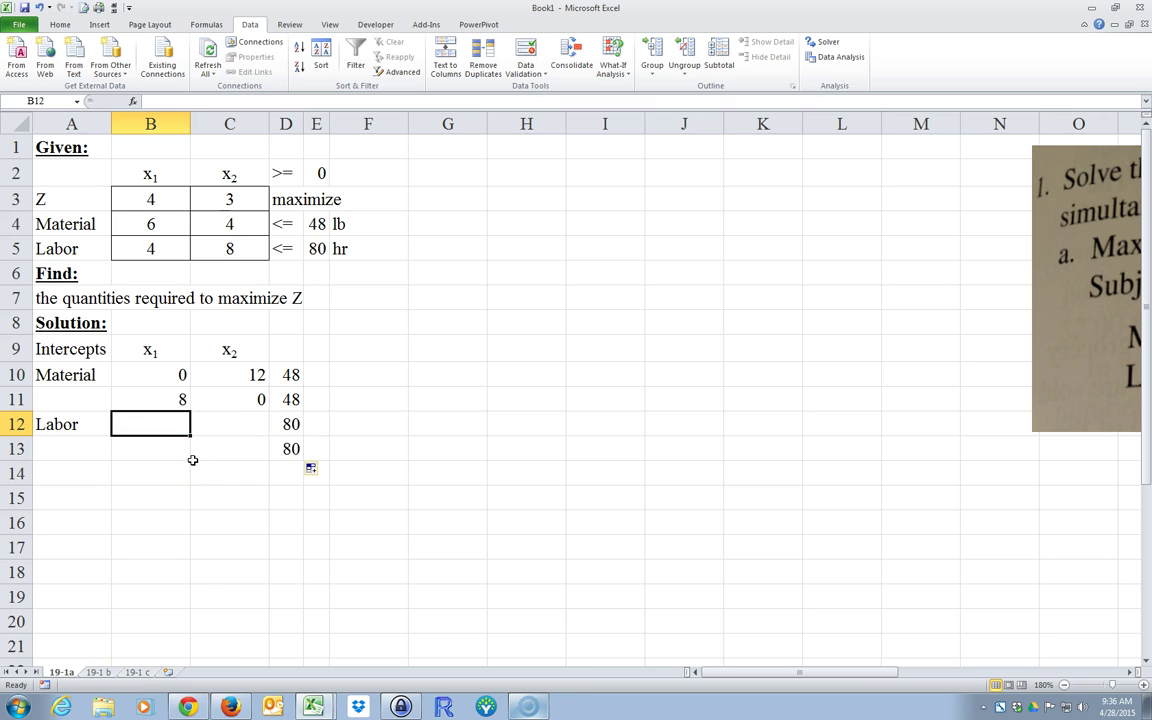
type("0")
left_click(224, 427)
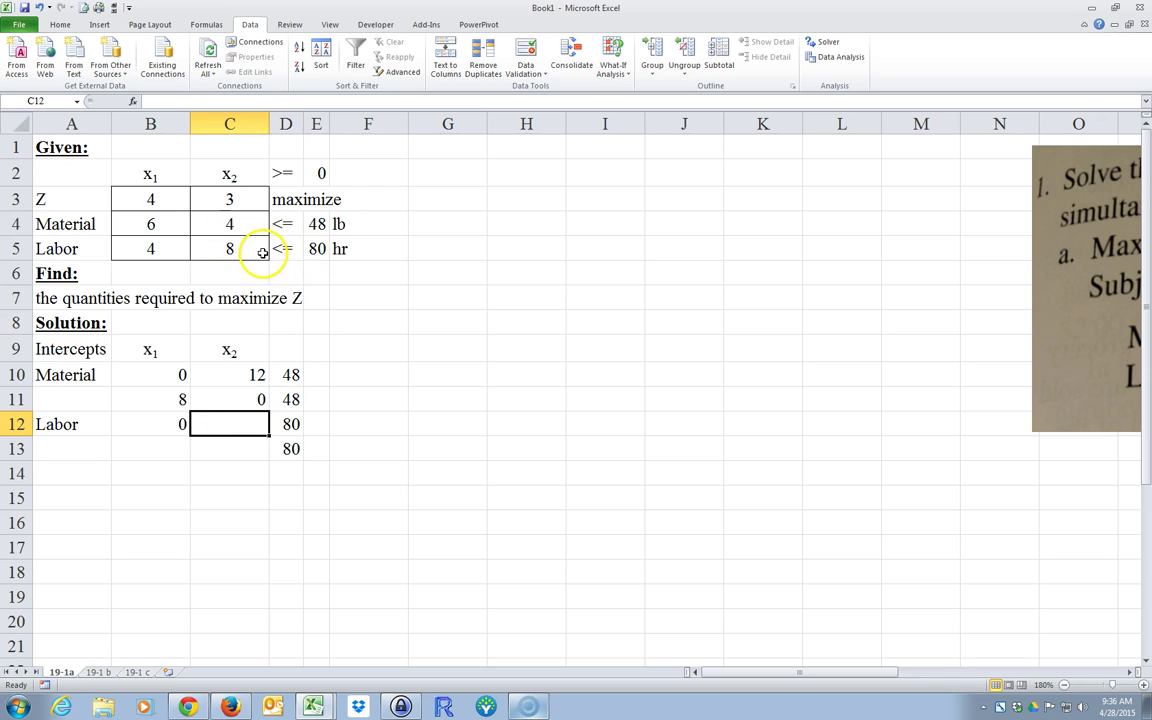
left_click(315, 252)
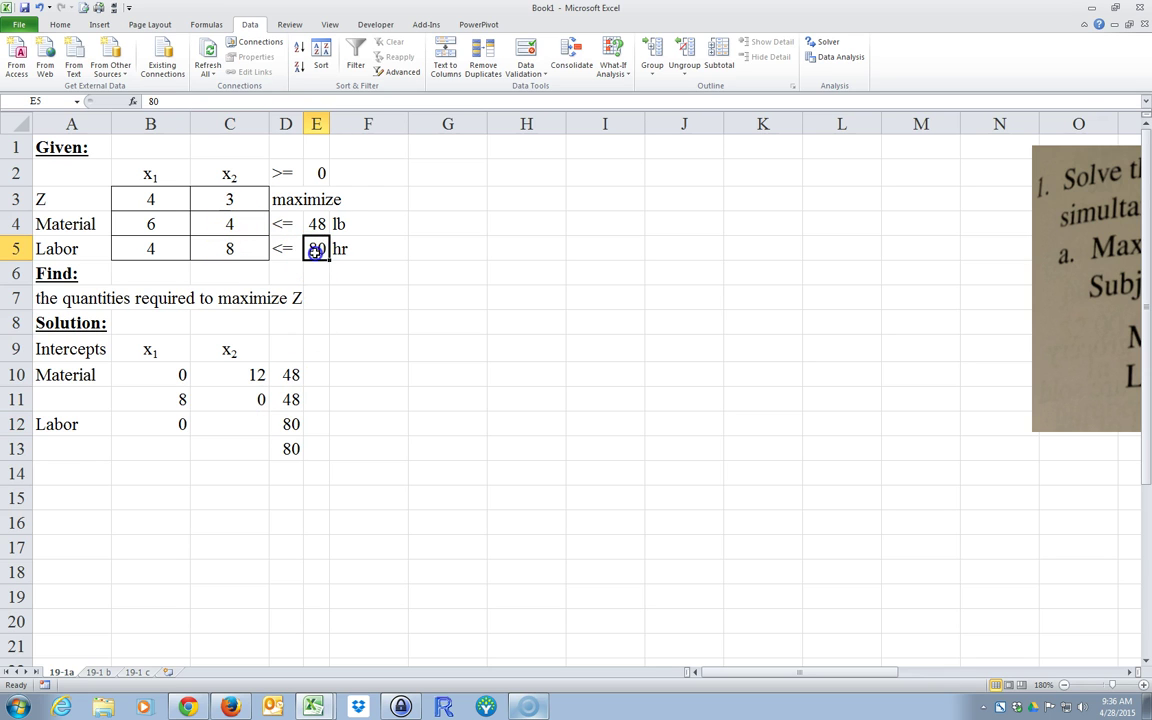
left_click(221, 424)
type("=")
left_click(316, 250)
type("/")
left_click(229, 248)
key("Return")
left_click(238, 426)
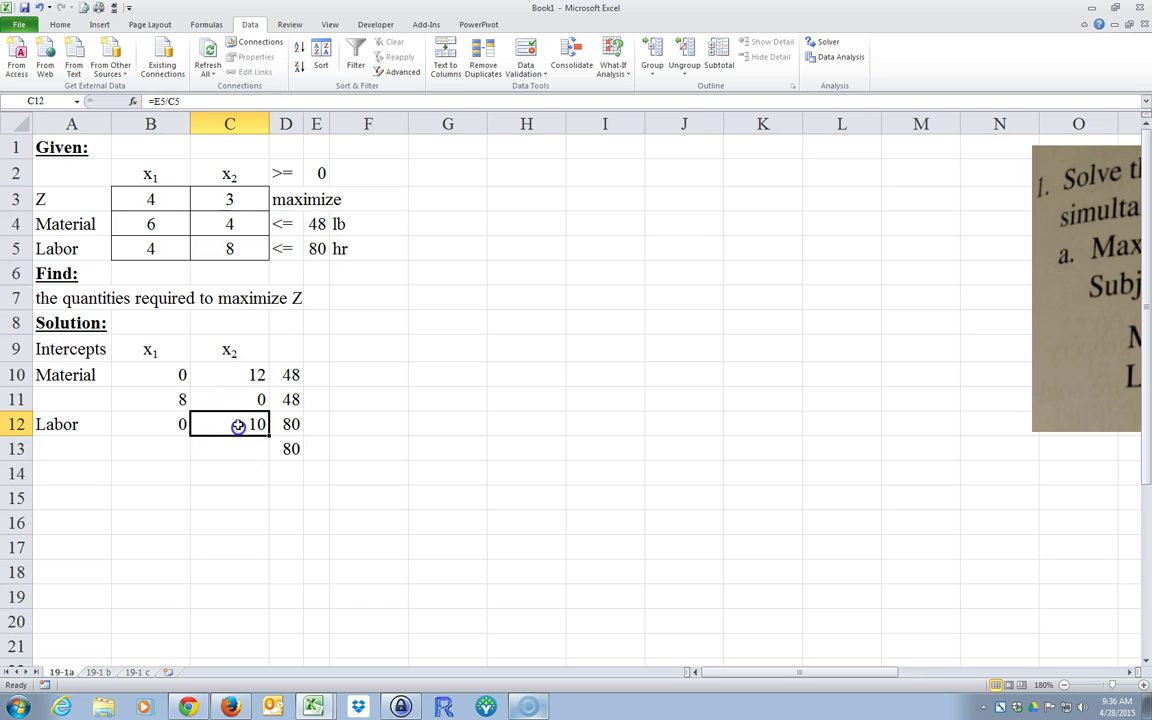
left_click(233, 249)
left_click(316, 249)
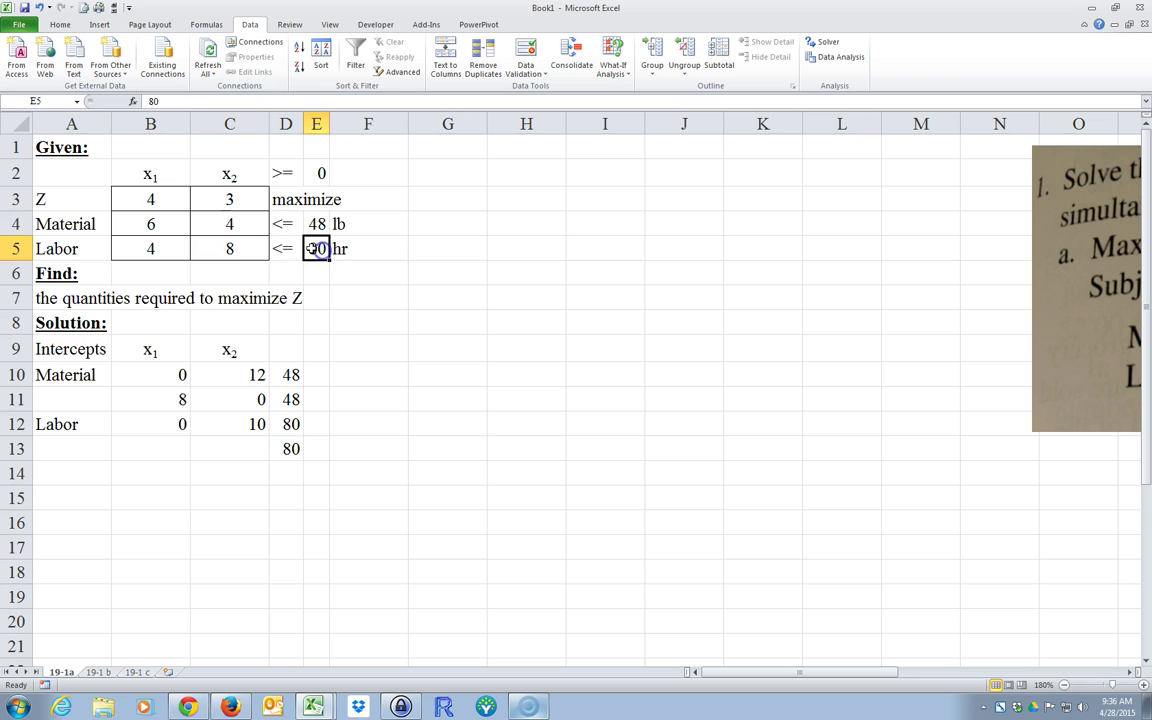
- Enter 0 in C13 and =E5/B5 in B13 giving x1 = 20, then select B10:C13
left_click(196, 455)
type("0")
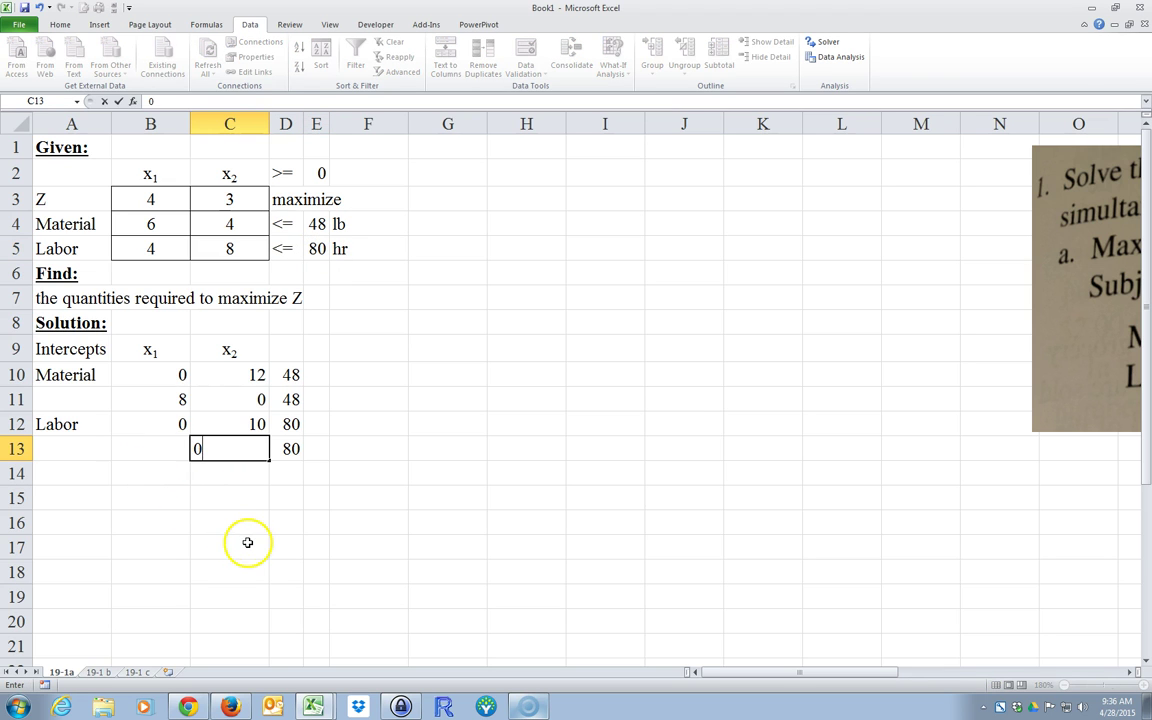
left_click(160, 449)
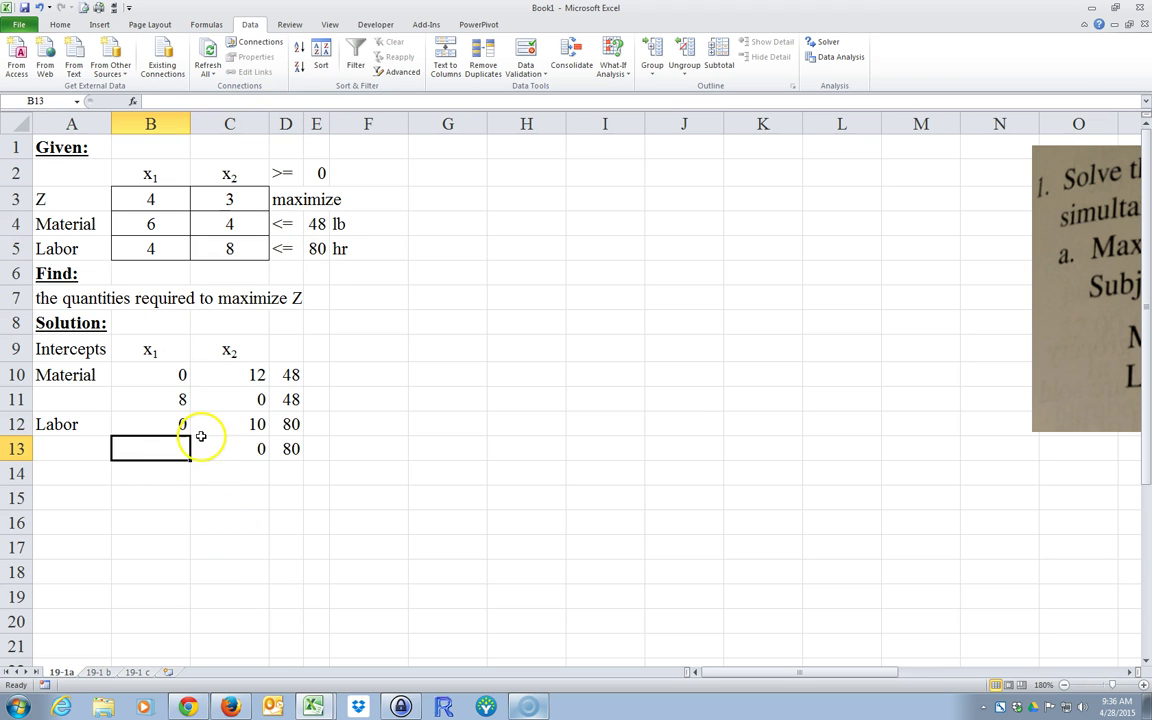
type("=")
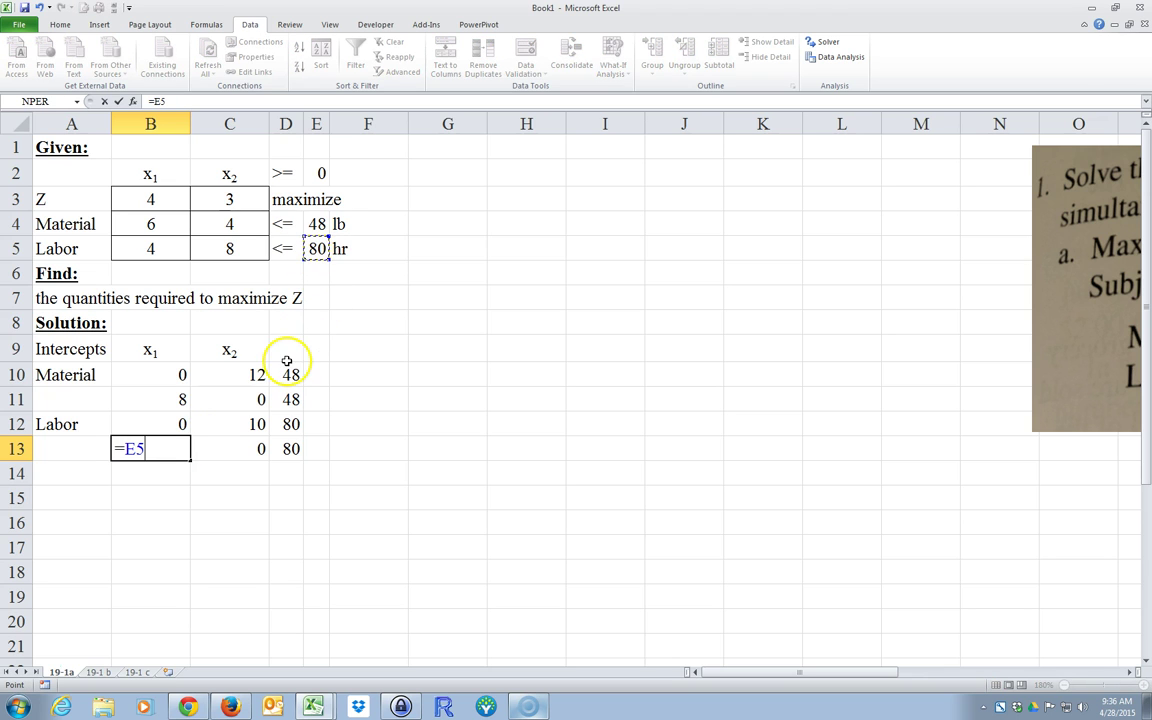
type("/")
left_click(157, 249)
key("Return")
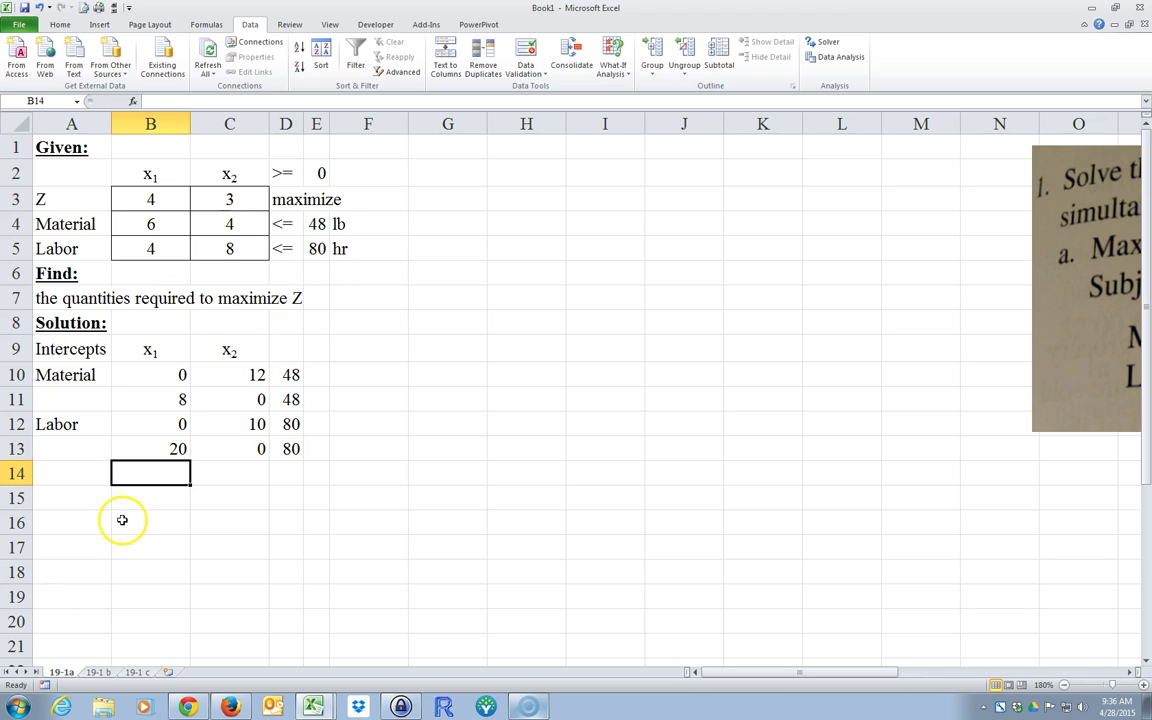
left_click_drag(159, 368, 288, 447)
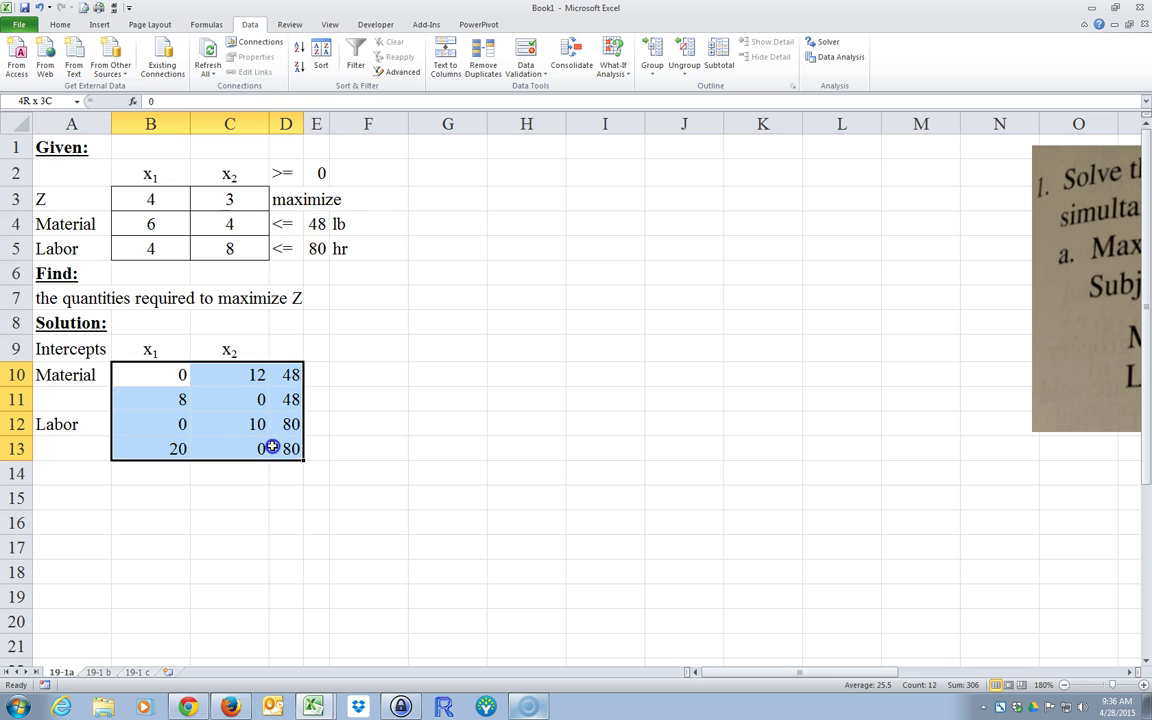
- Centre-align the intercept values in the selected block
left_click(62, 25)
left_click(277, 68)
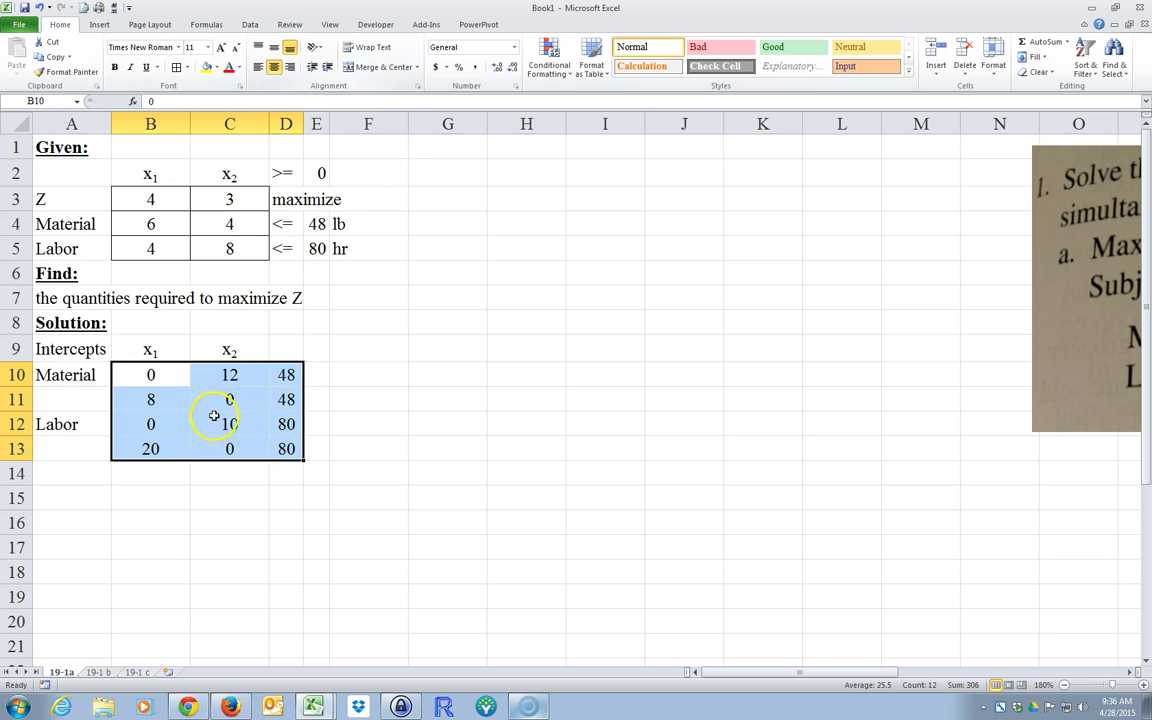
left_click(201, 494)
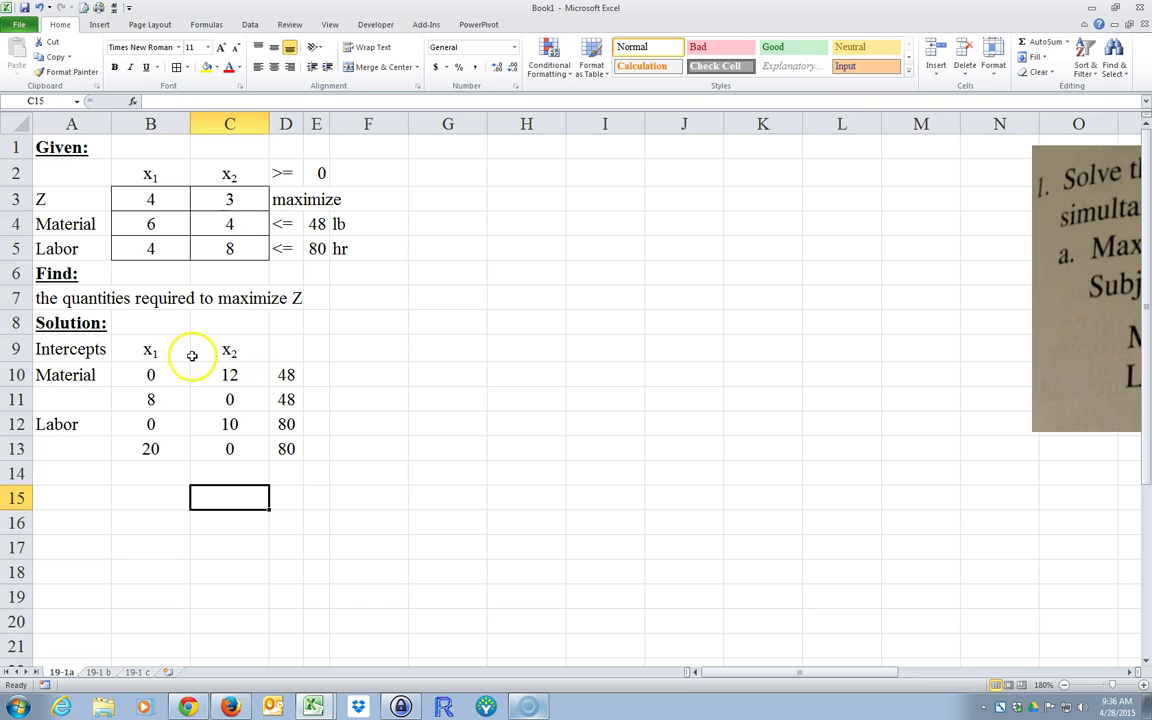
- Plot B10:C11 as a Scatter with Straight Lines chart, switch row/column, and reposition it
left_click_drag(158, 376, 202, 399)
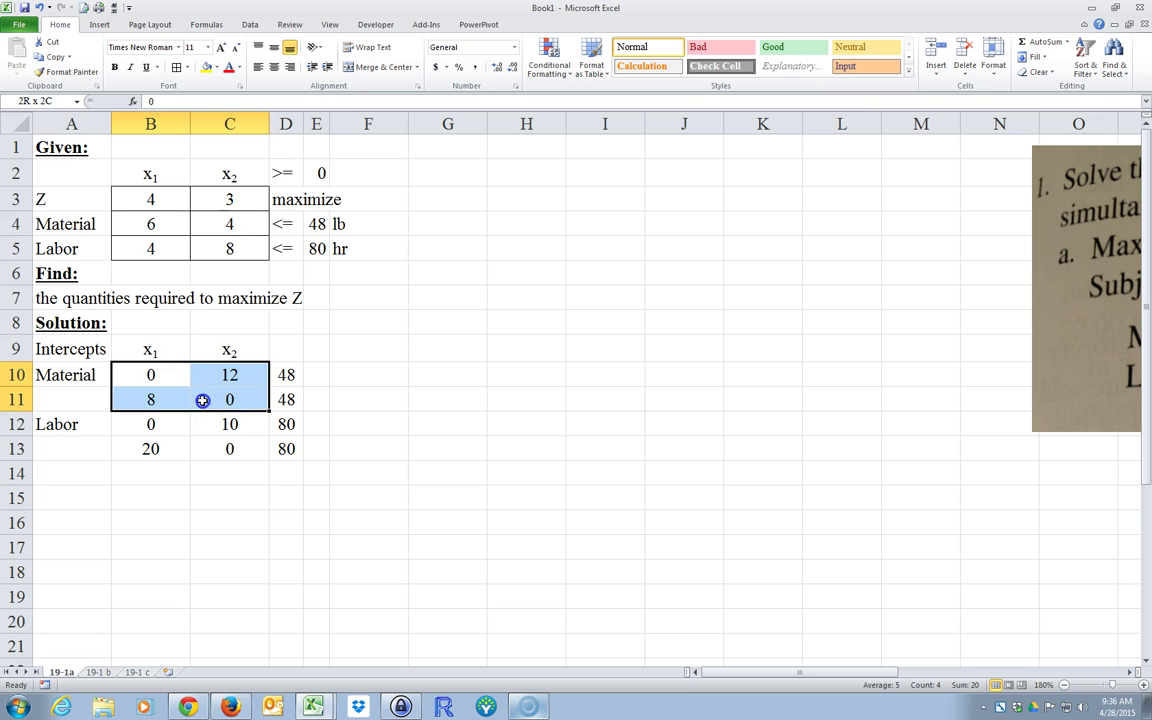
left_click(99, 25)
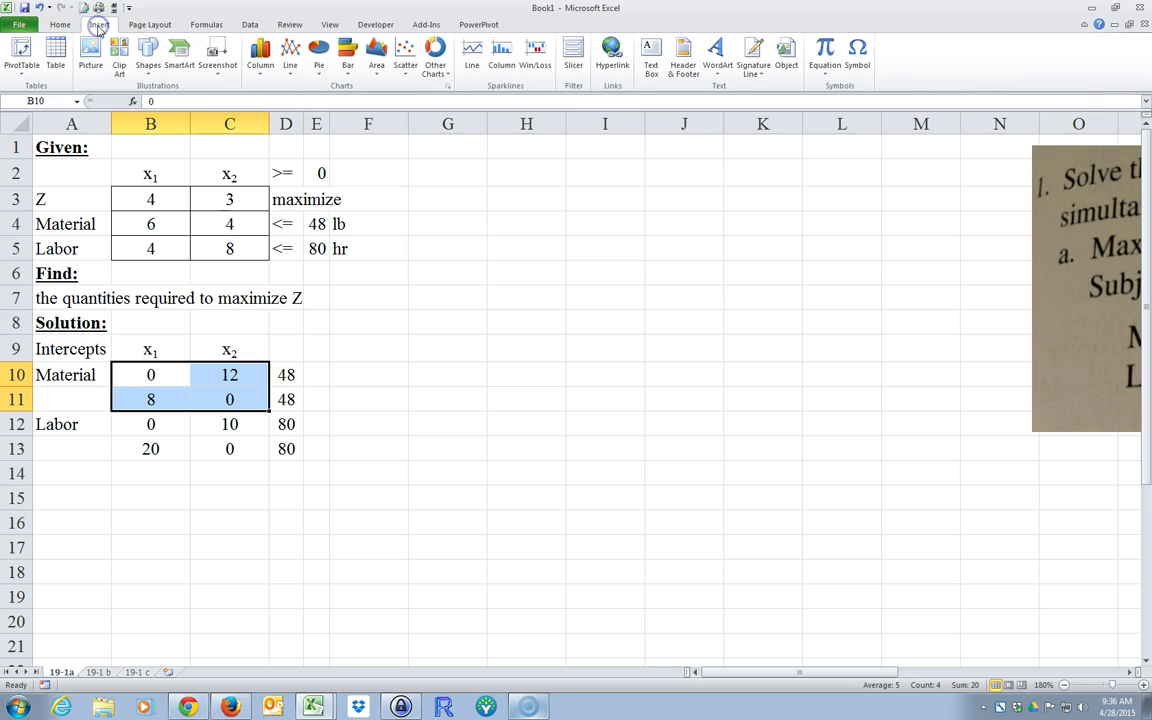
left_click(405, 58)
left_click(451, 153)
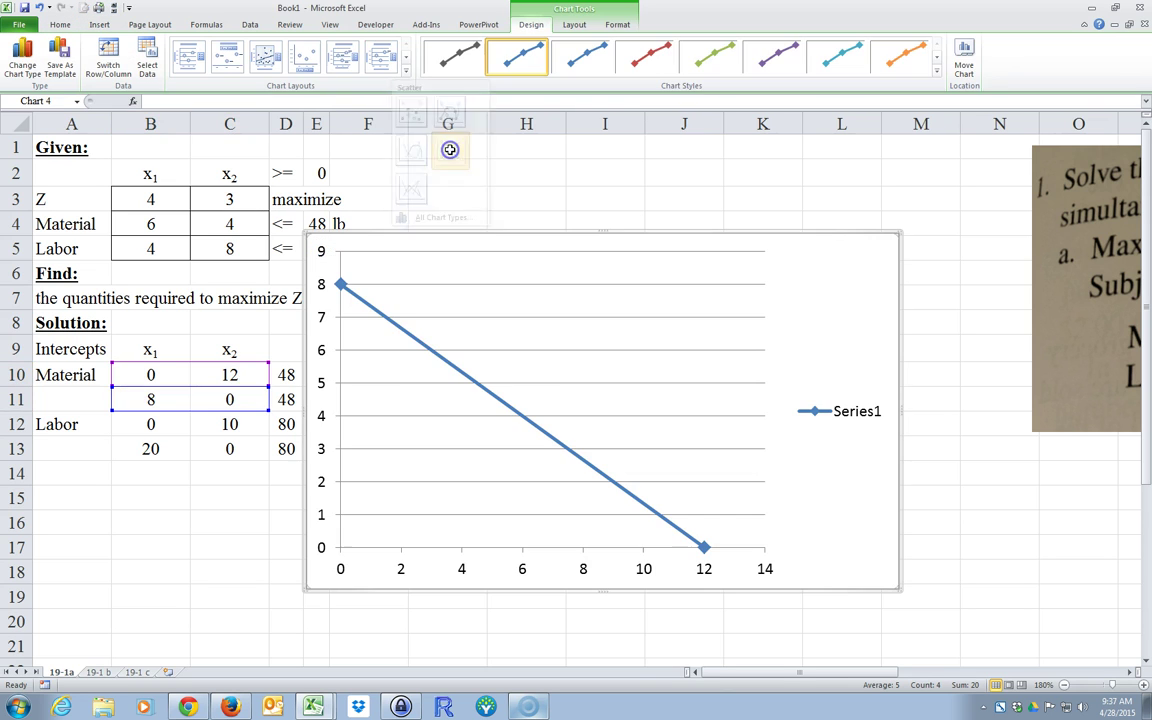
left_click_drag(829, 280, 913, 242)
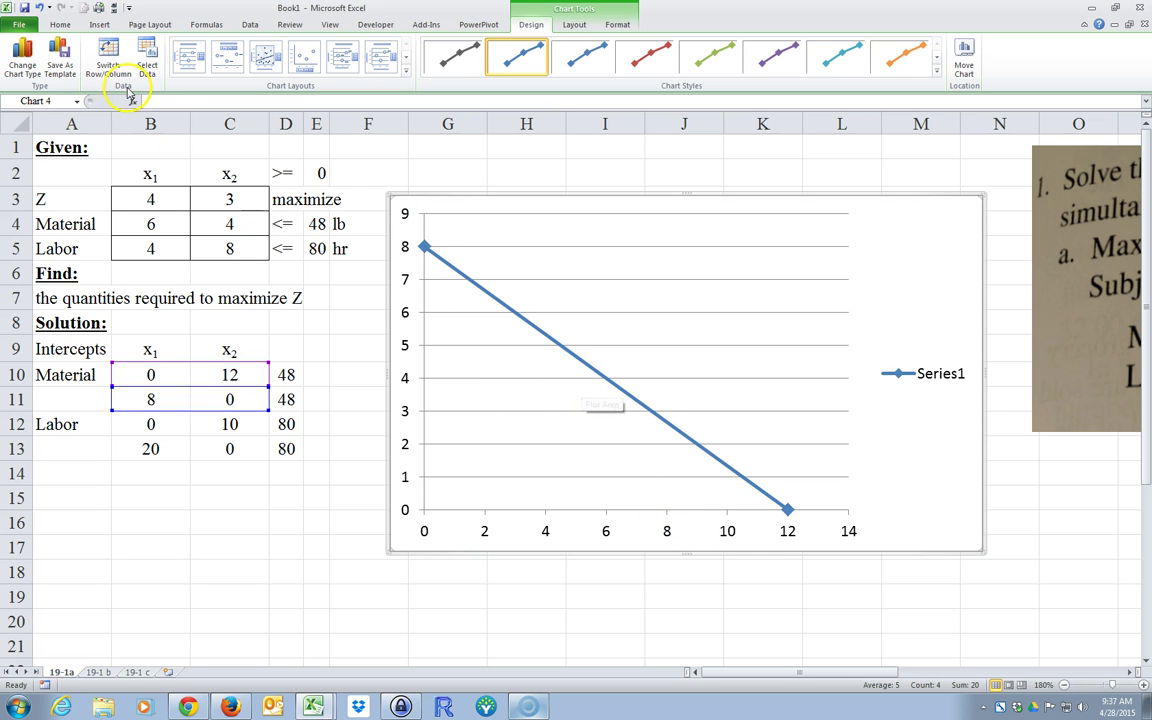
left_click(105, 63)
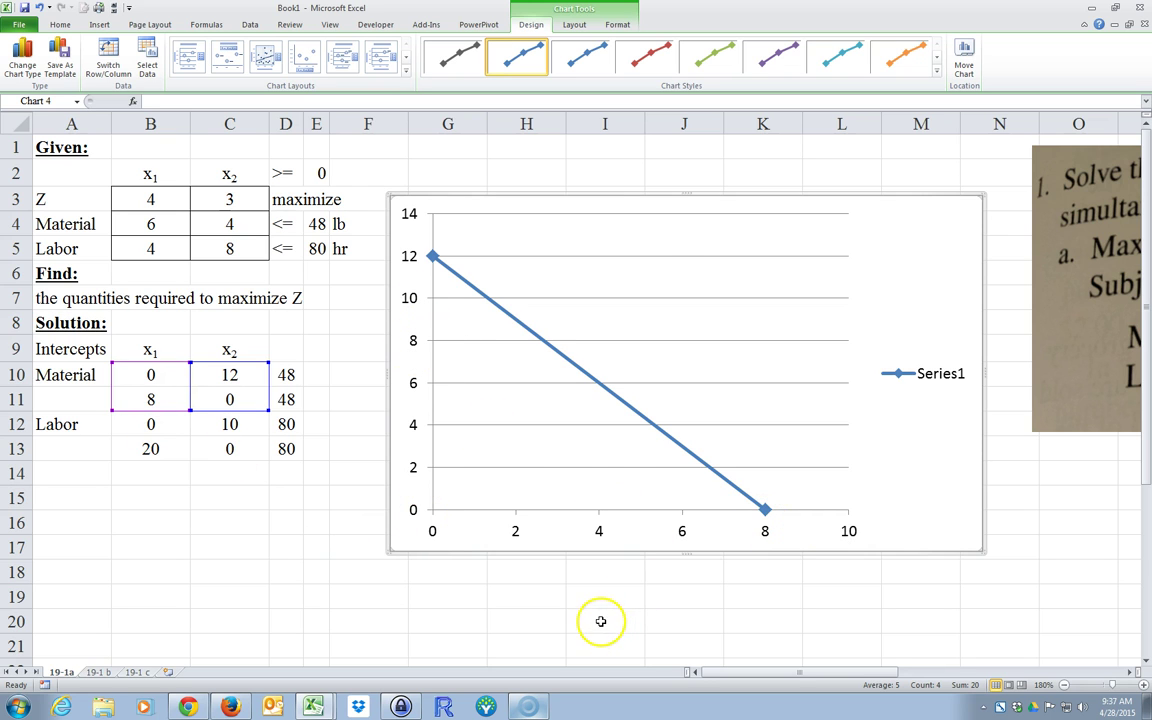
left_click_drag(932, 260, 880, 347)
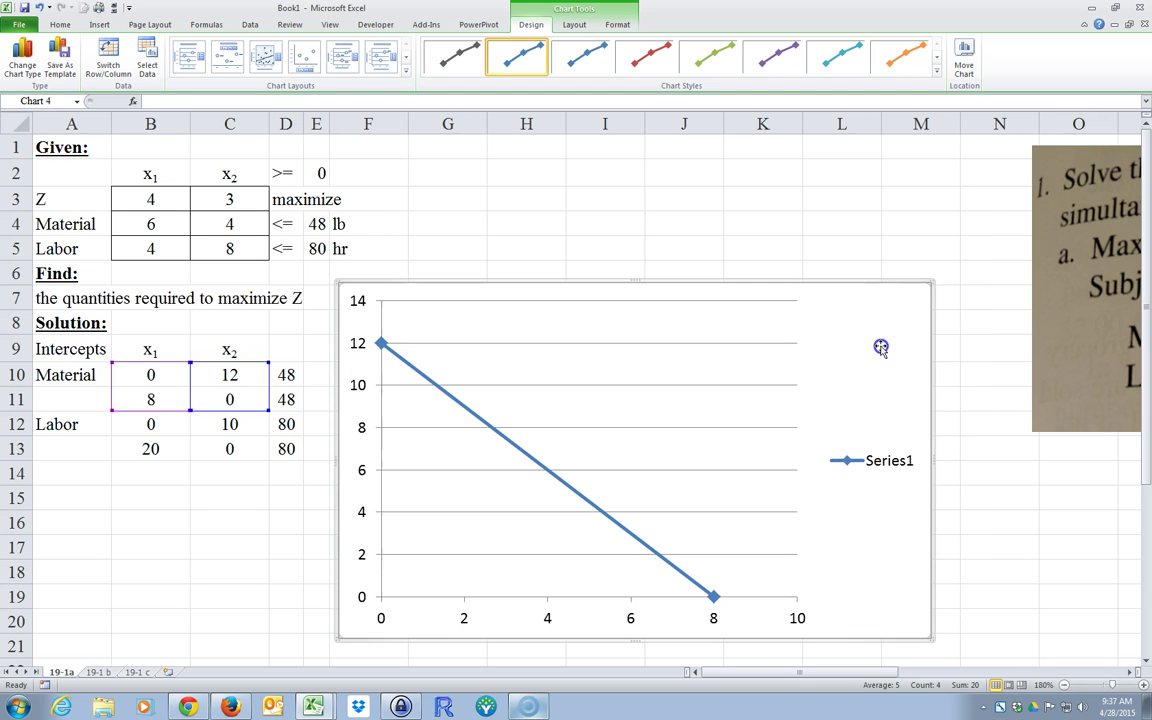
left_click(147, 499)
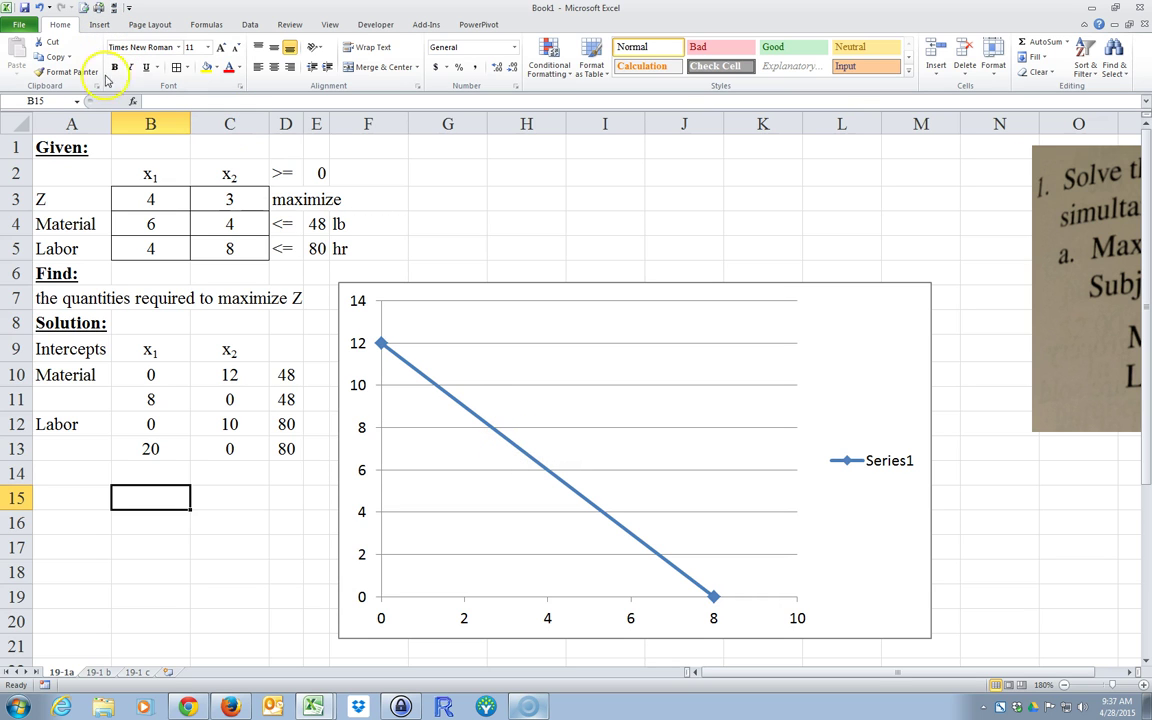
left_click(836, 341)
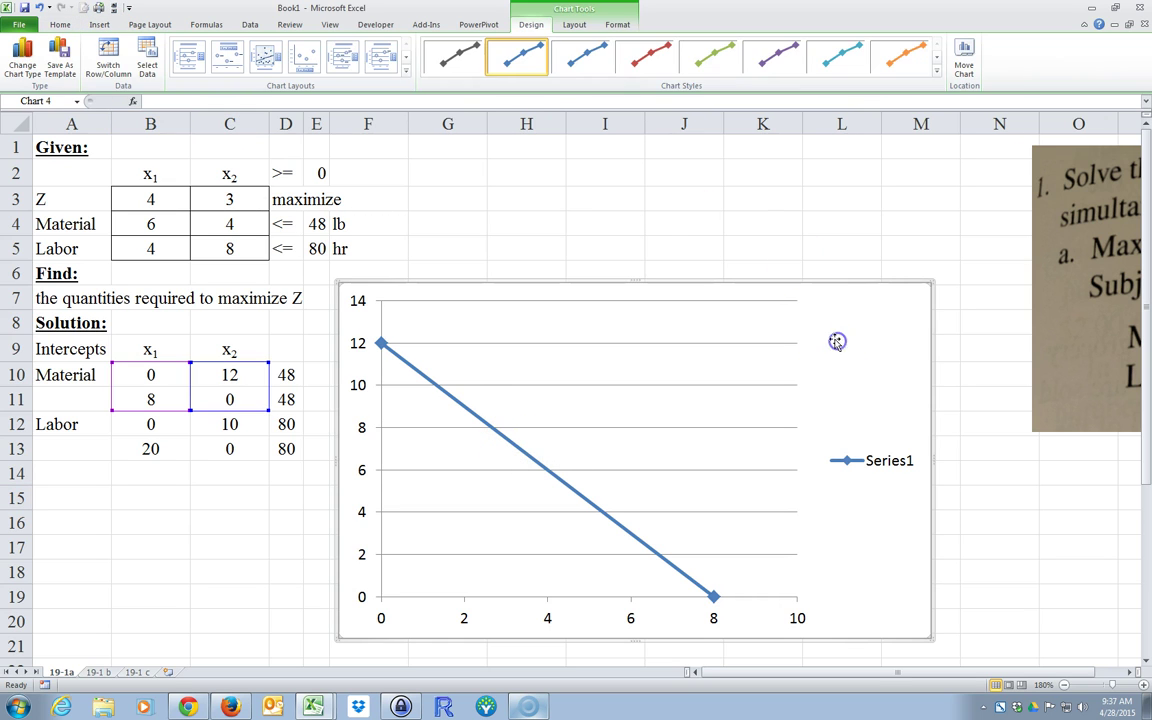
left_click(145, 62)
- Rename Series1 to Material using A10 and delete the chart title
left_click_drag(676, 221, 749, 166)
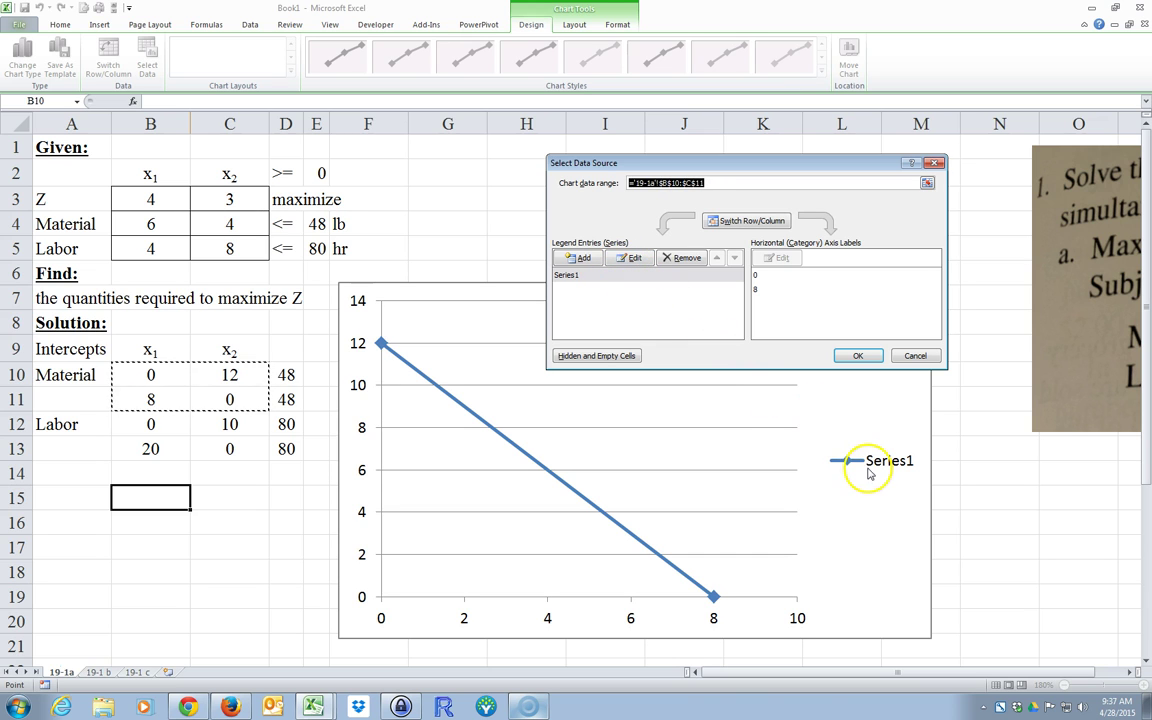
left_click(632, 260)
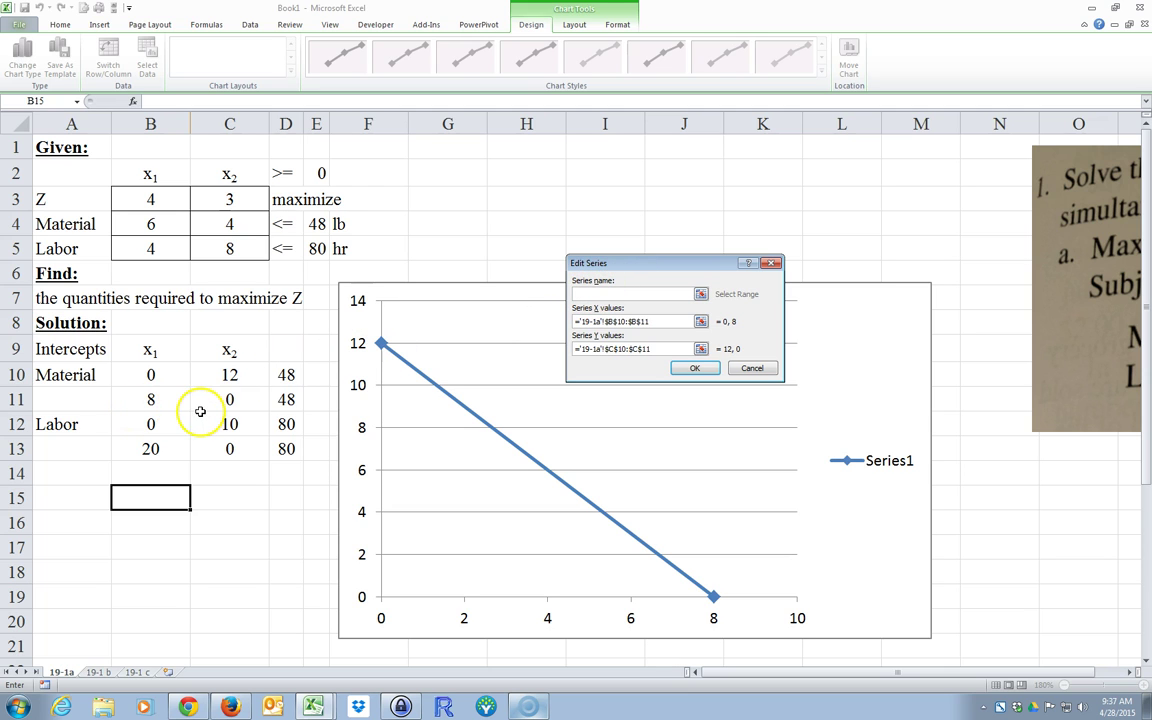
left_click(65, 374)
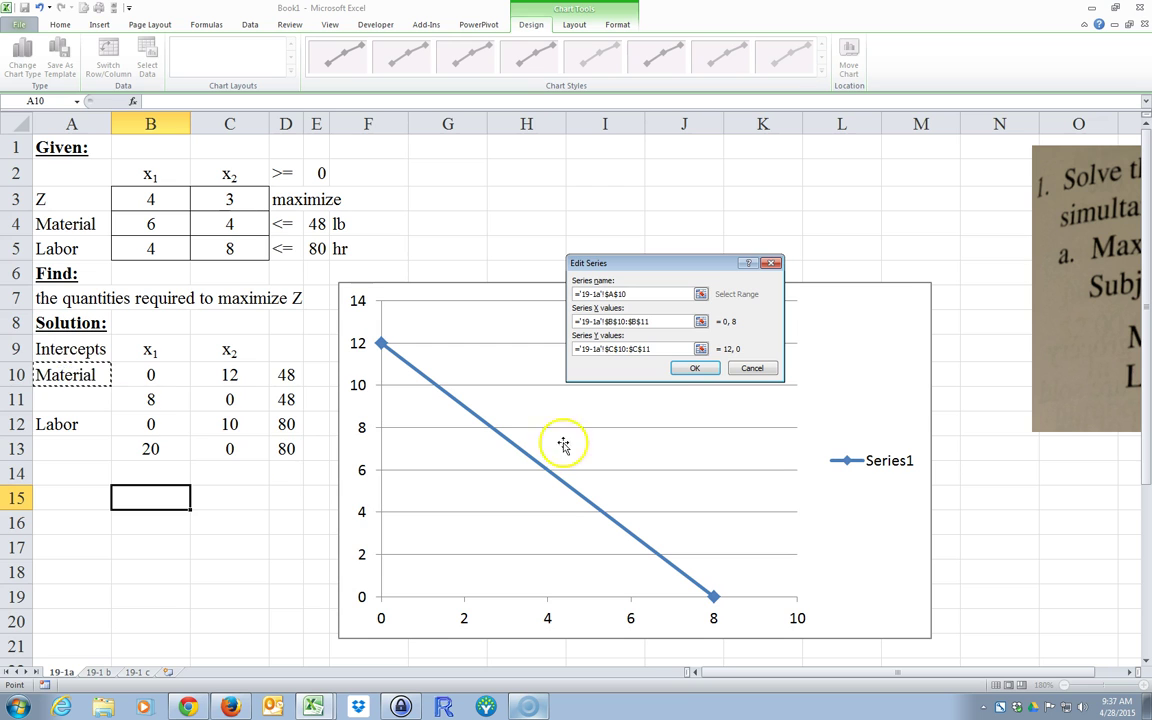
left_click(694, 368)
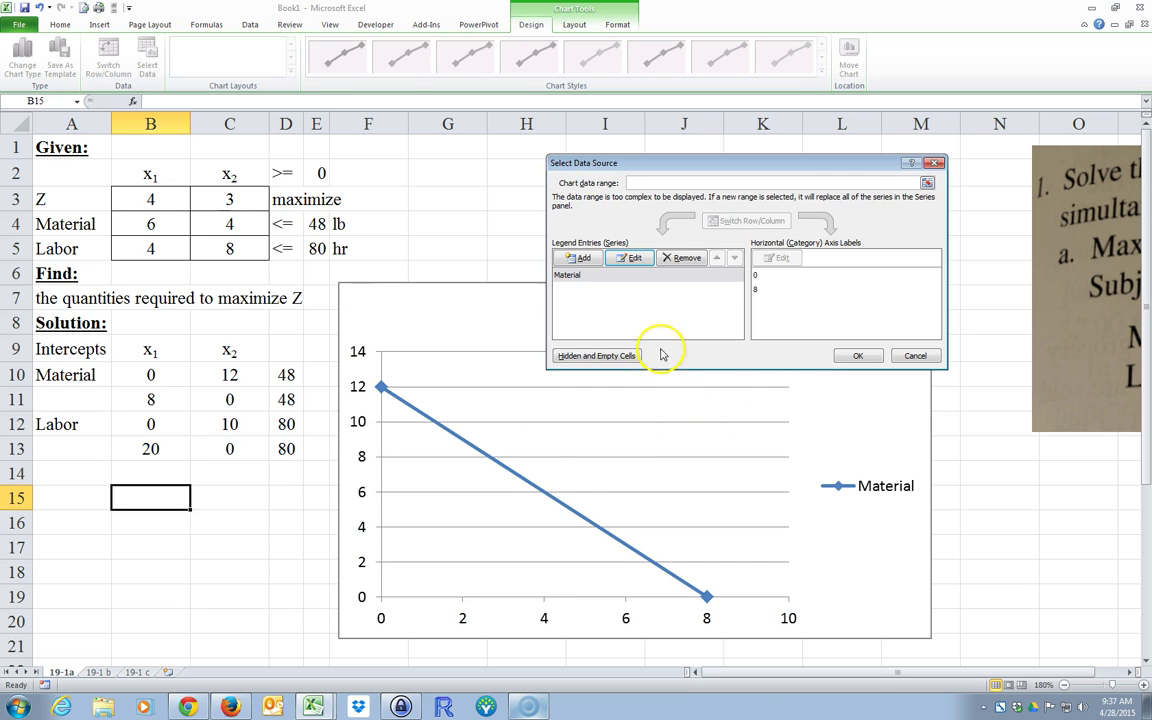
left_click(866, 363)
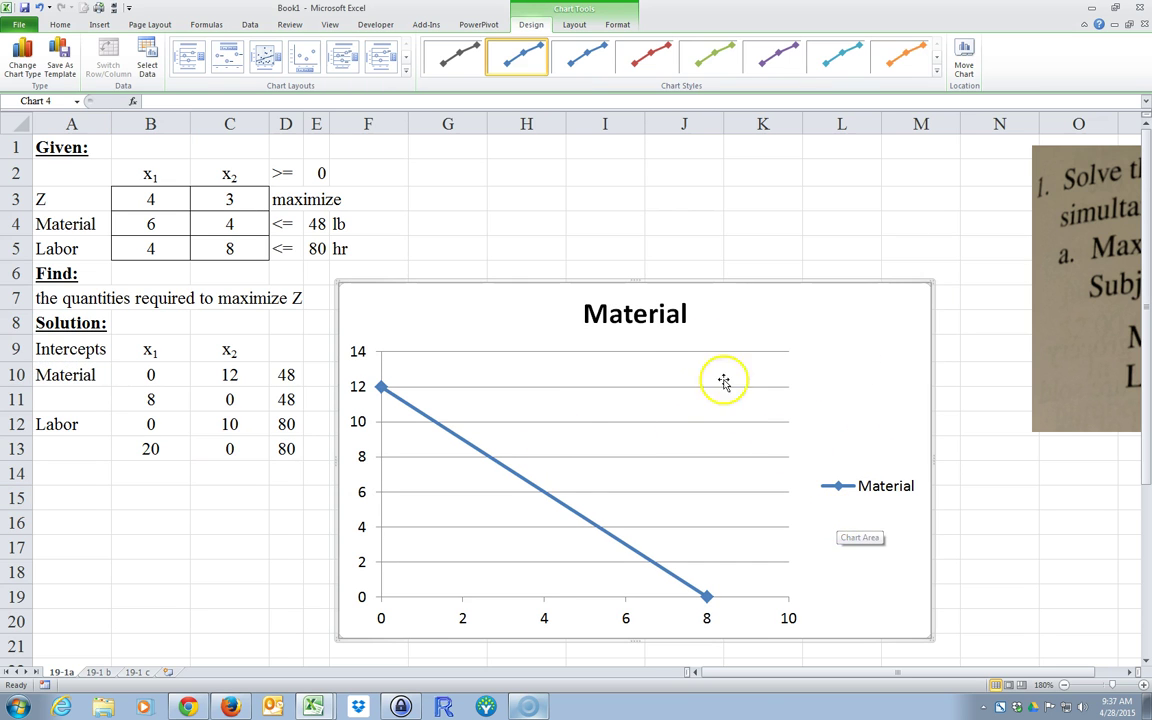
left_click(655, 320)
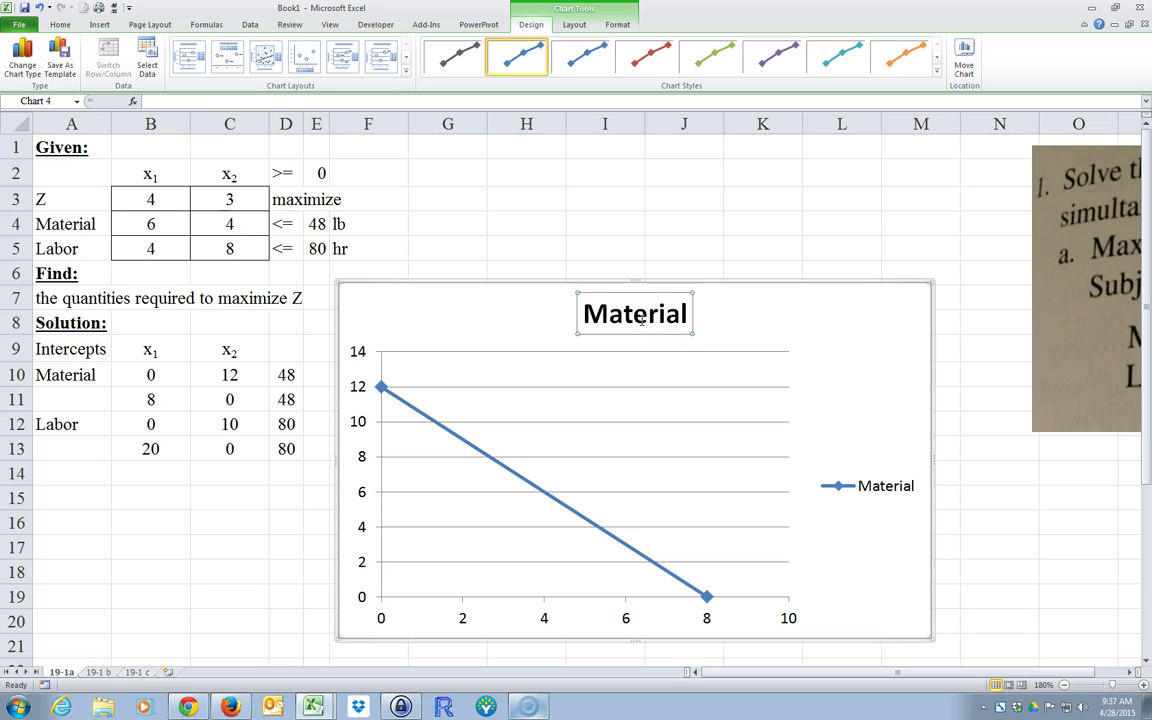
key("Delete")
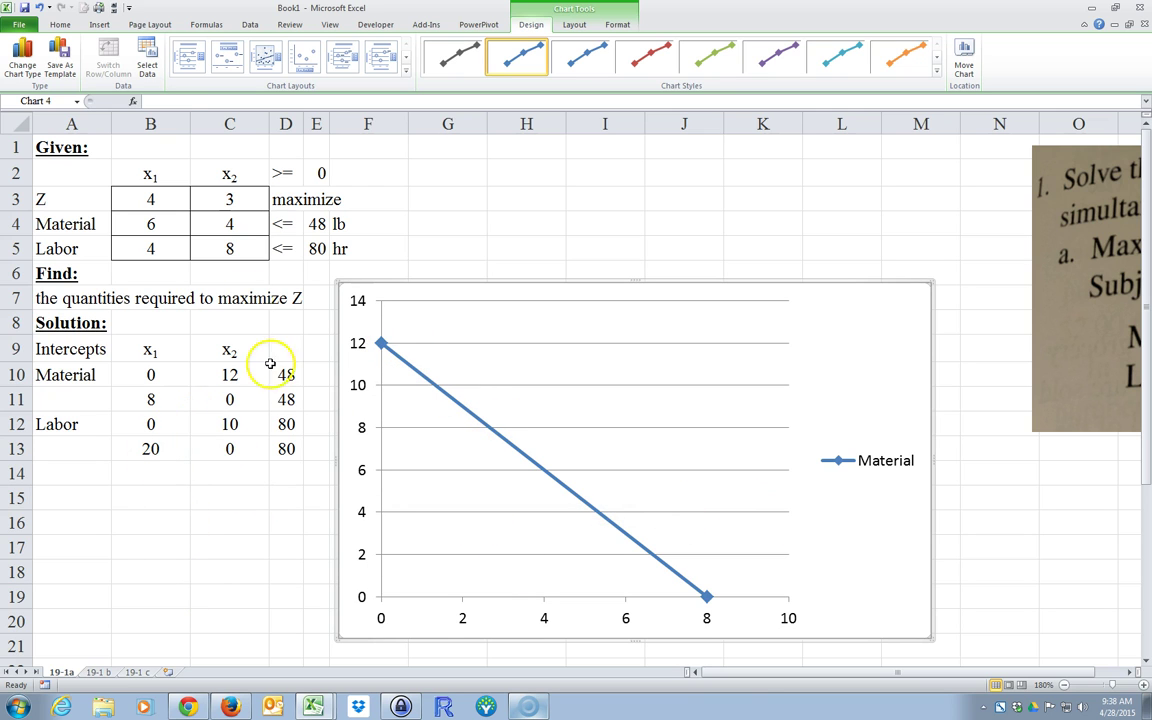
- Add a Labor series named from A12 with X values B12:B13 and Y values C12:C13
left_click(149, 60)
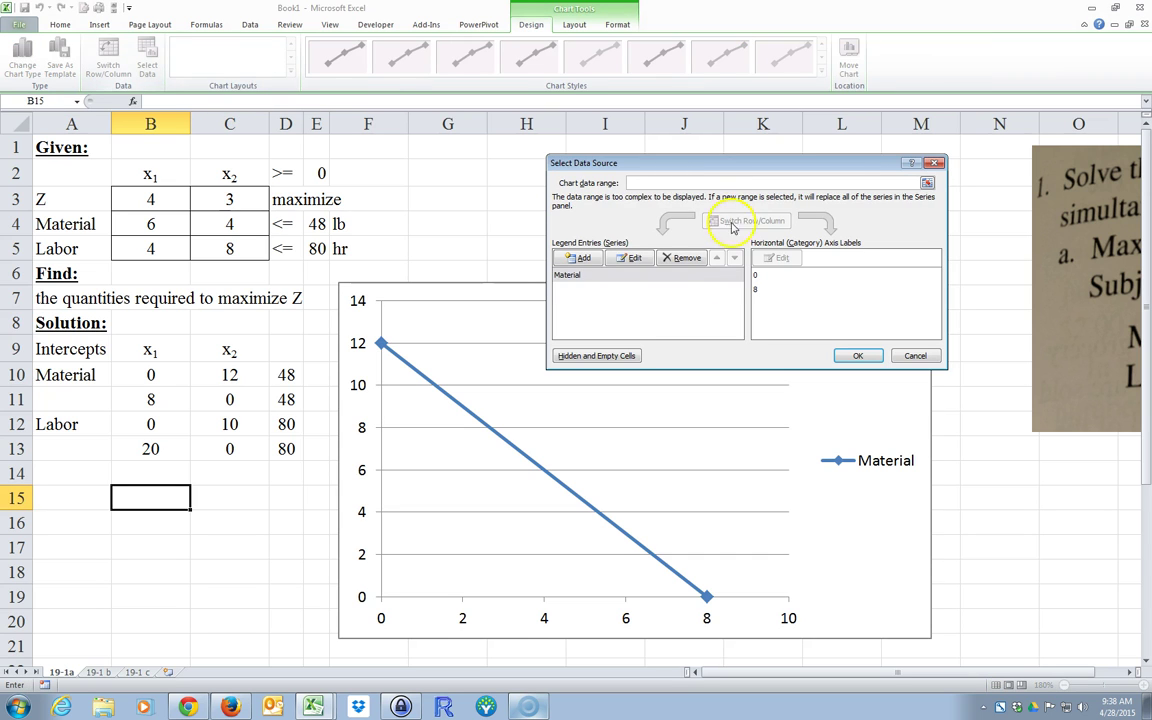
left_click(582, 259)
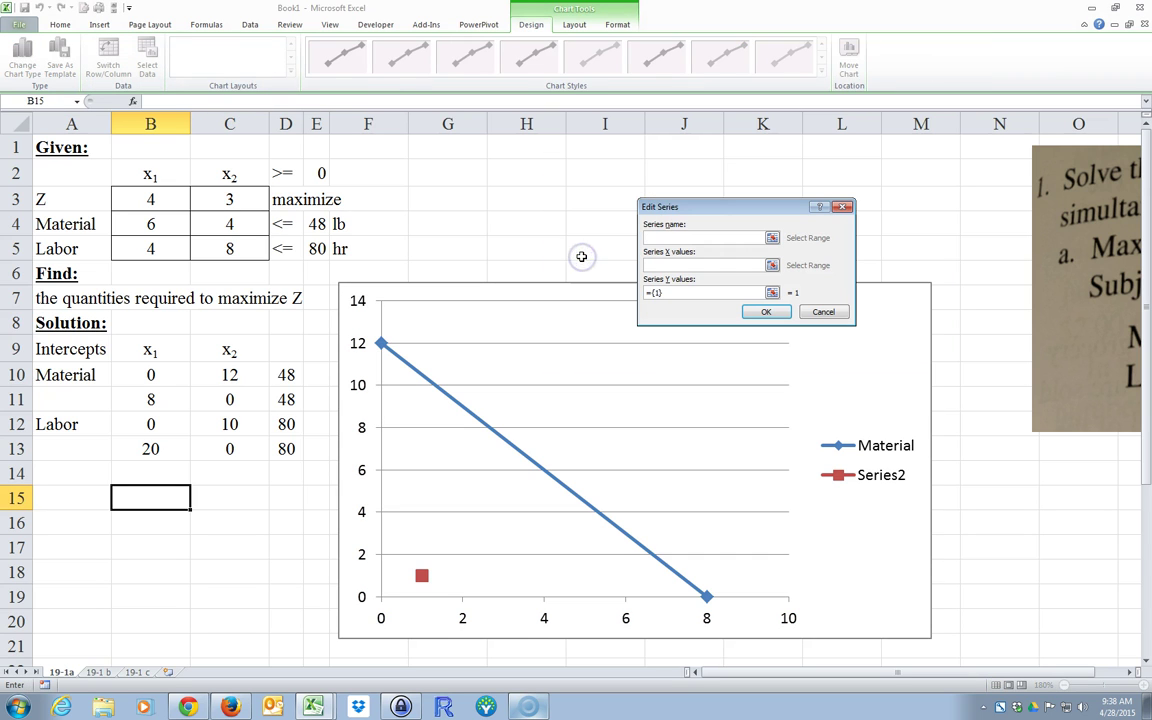
left_click(75, 423)
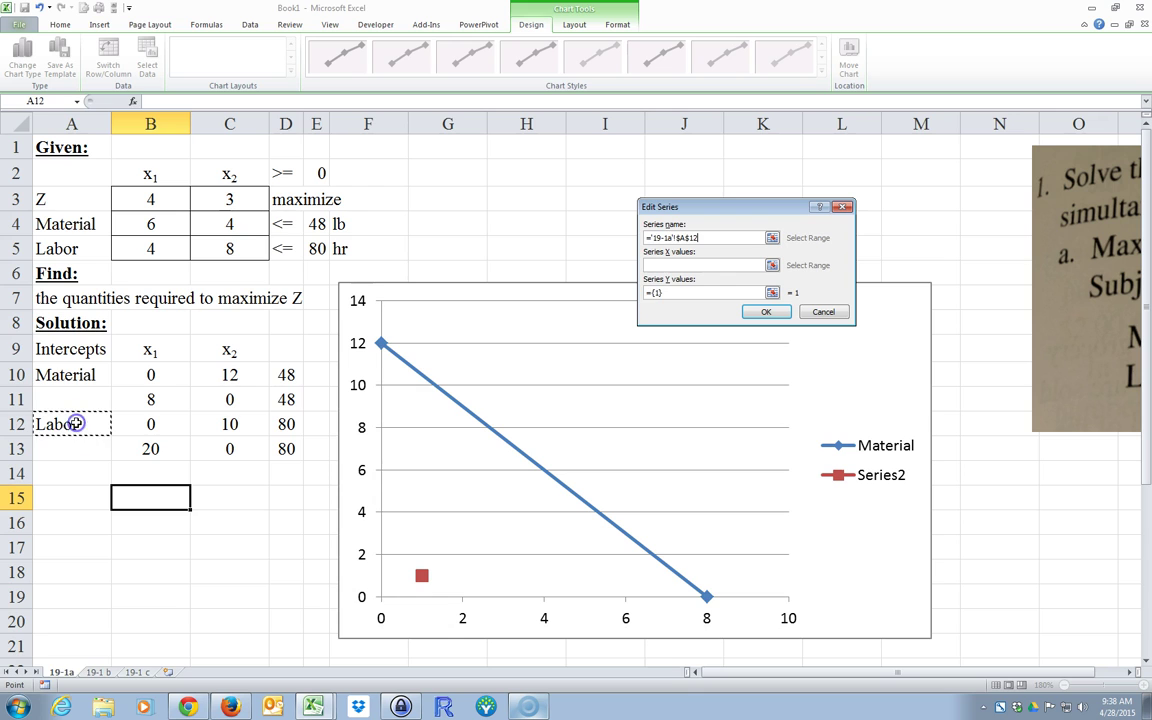
left_click(652, 264)
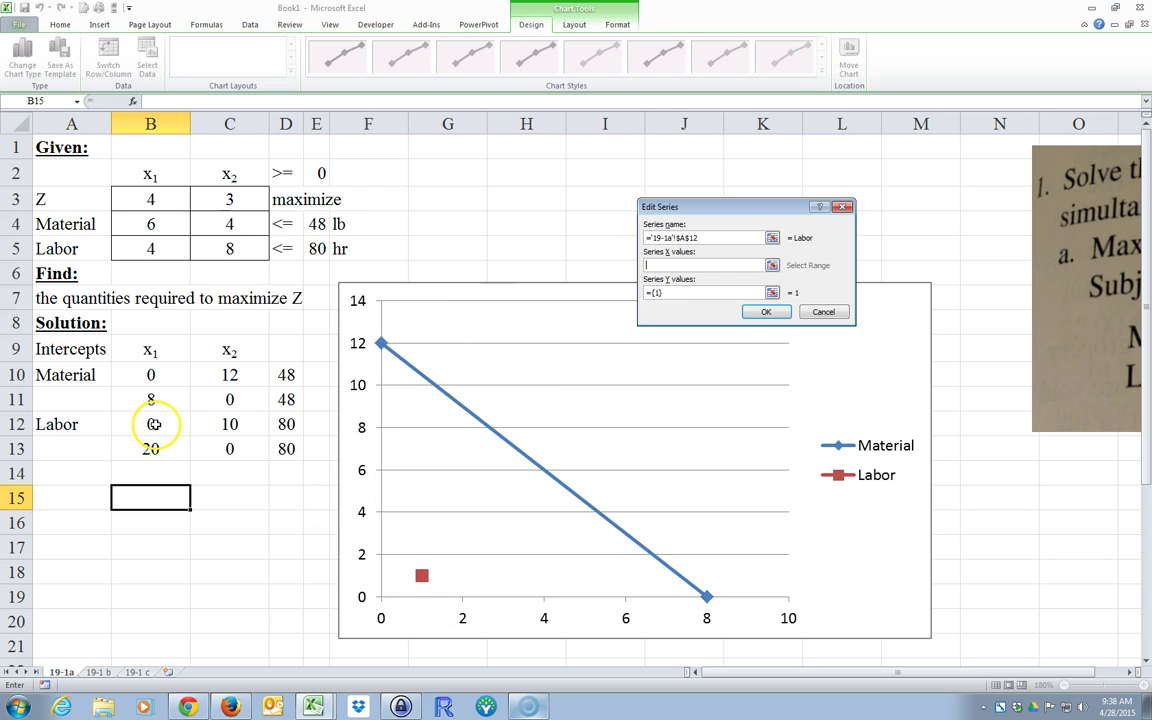
left_click_drag(153, 423, 154, 446)
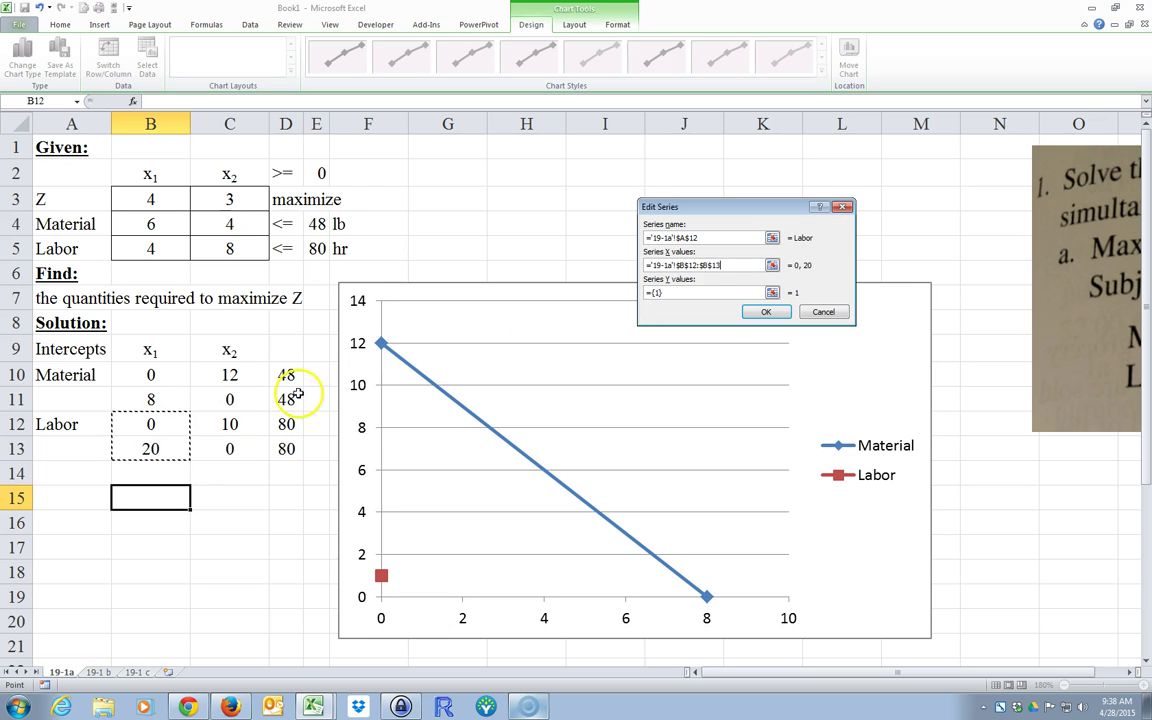
left_click(668, 291)
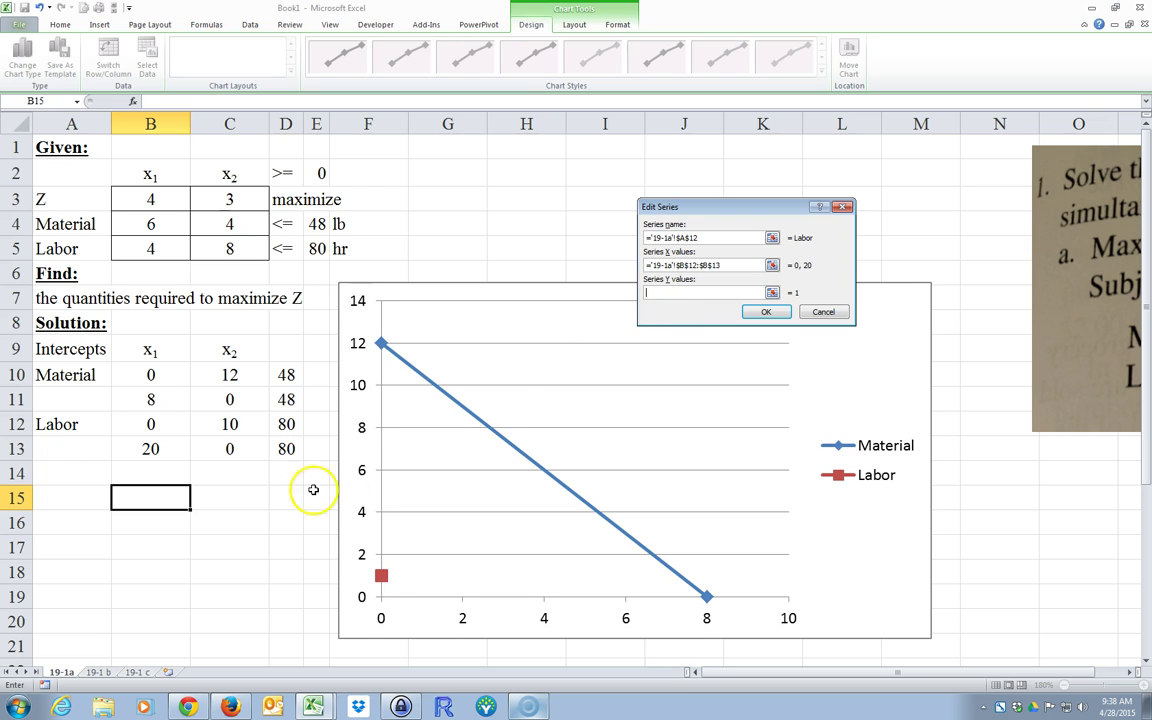
left_click_drag(229, 424, 229, 449)
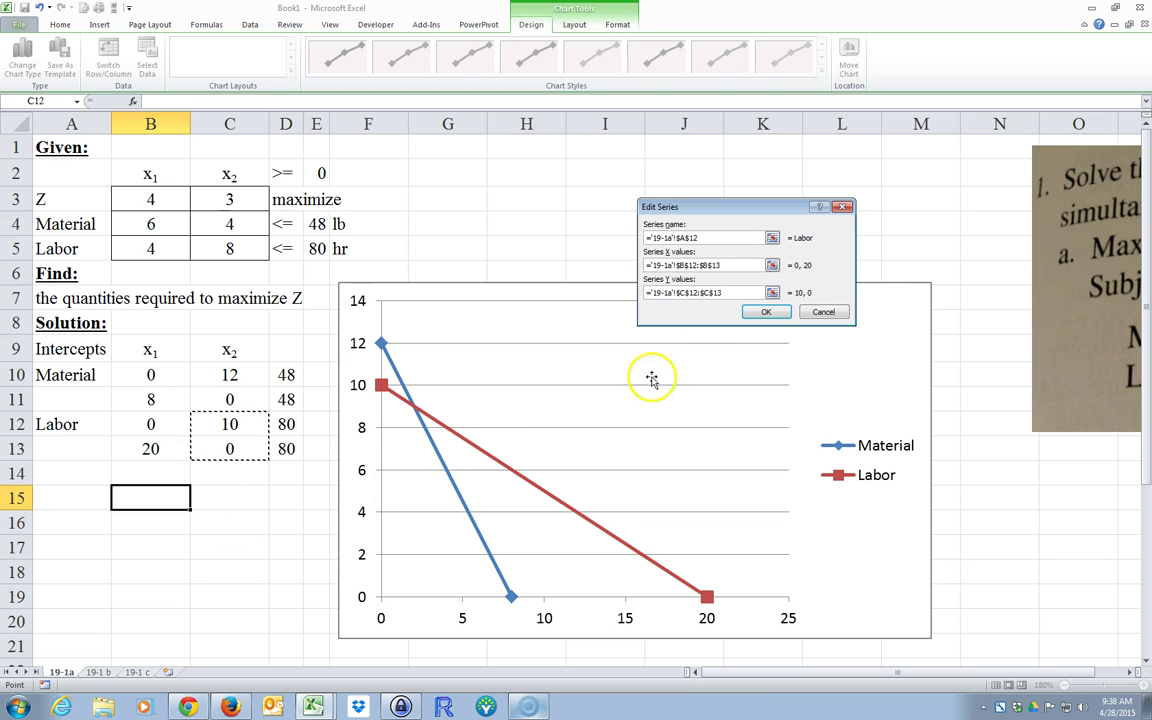
left_click(766, 311)
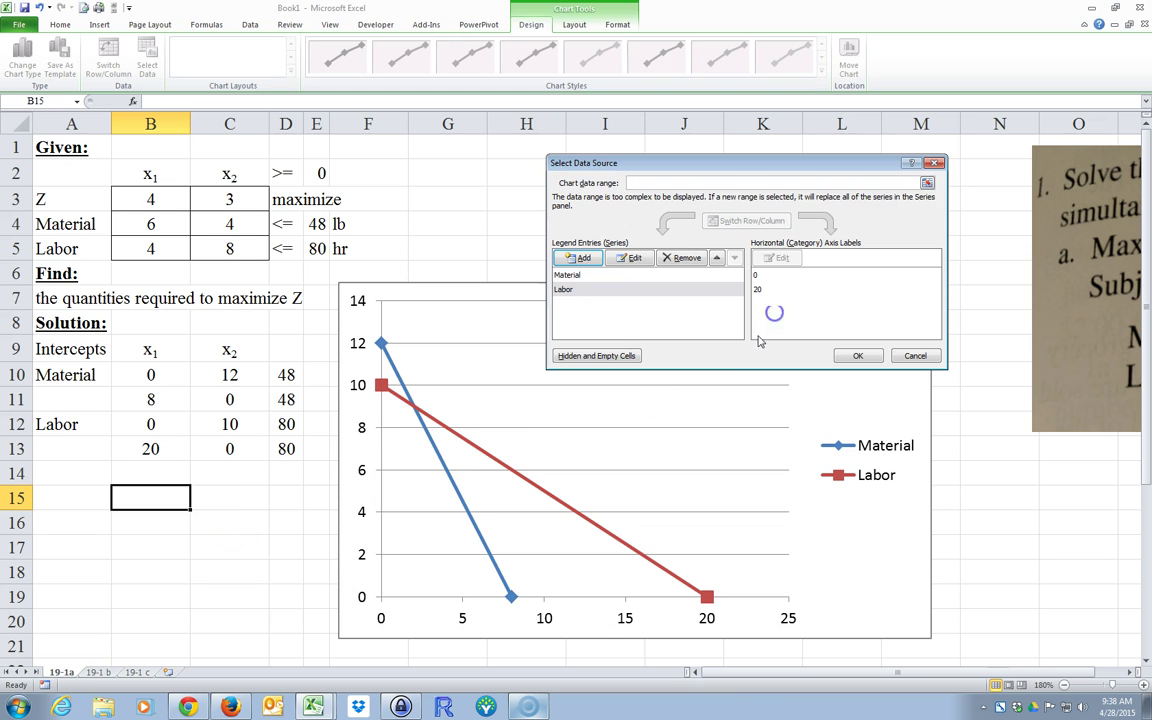
left_click(858, 355)
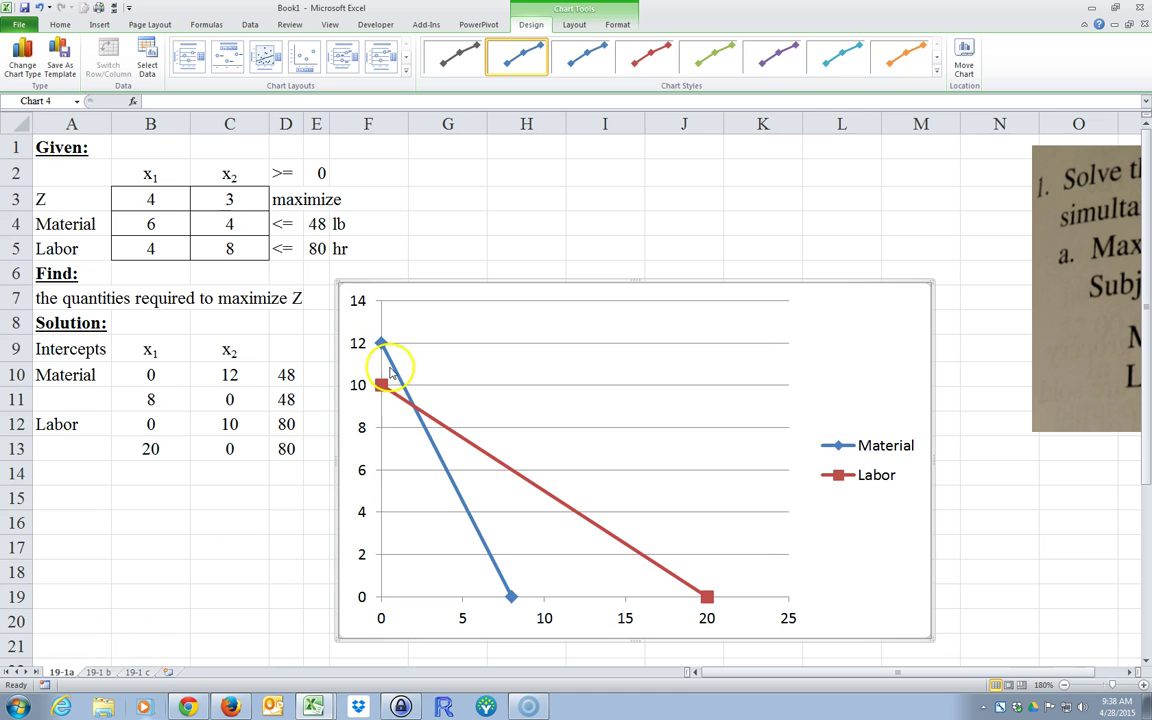
- Nudge the constraint chart slightly down and right, then select the row 2 variable headers
left_click_drag(336, 292, 345, 302)
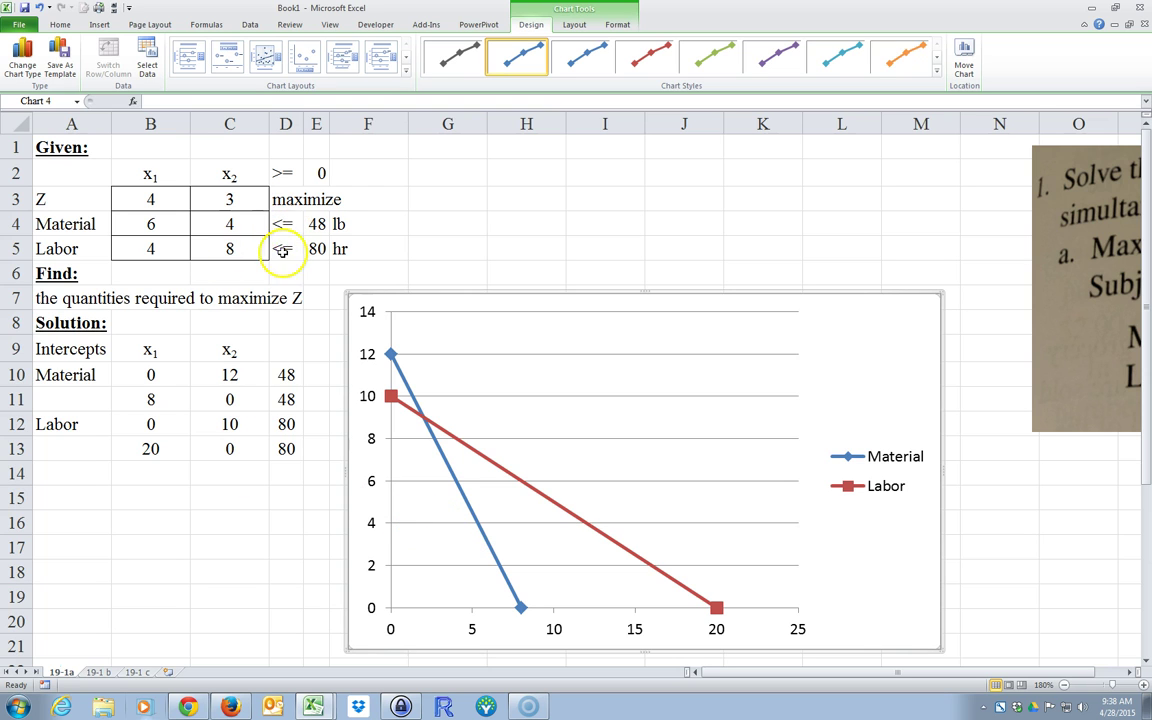
left_click_drag(150, 172, 318, 174)
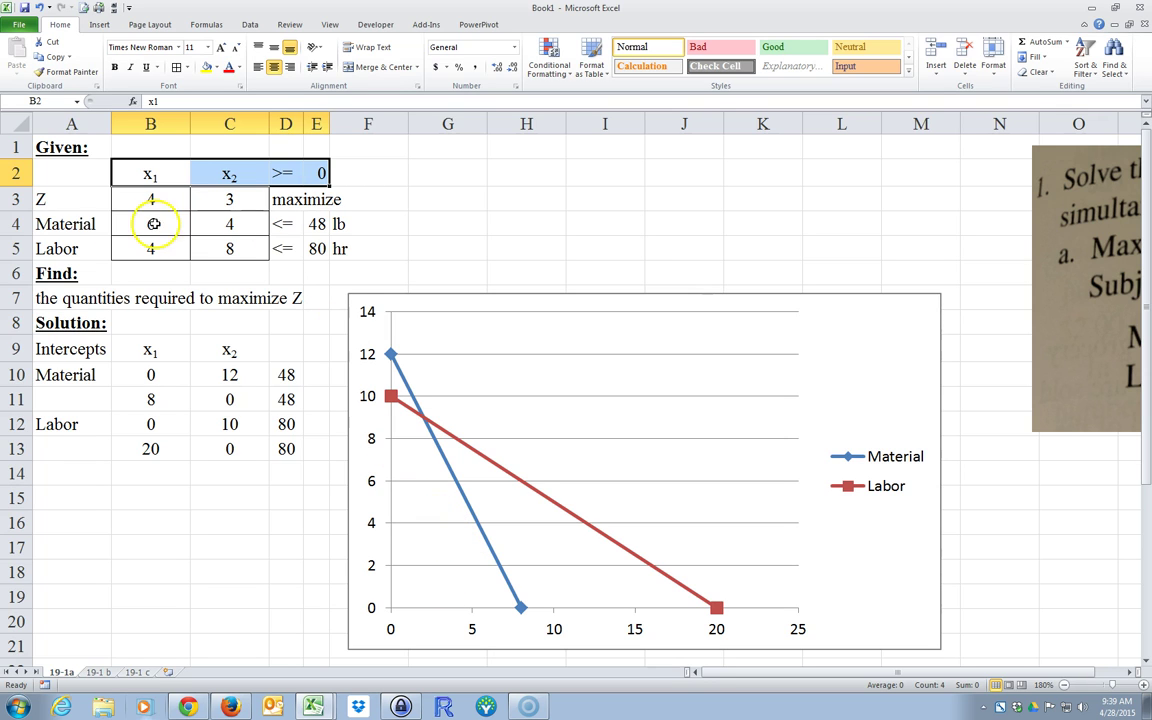
left_click(100, 226)
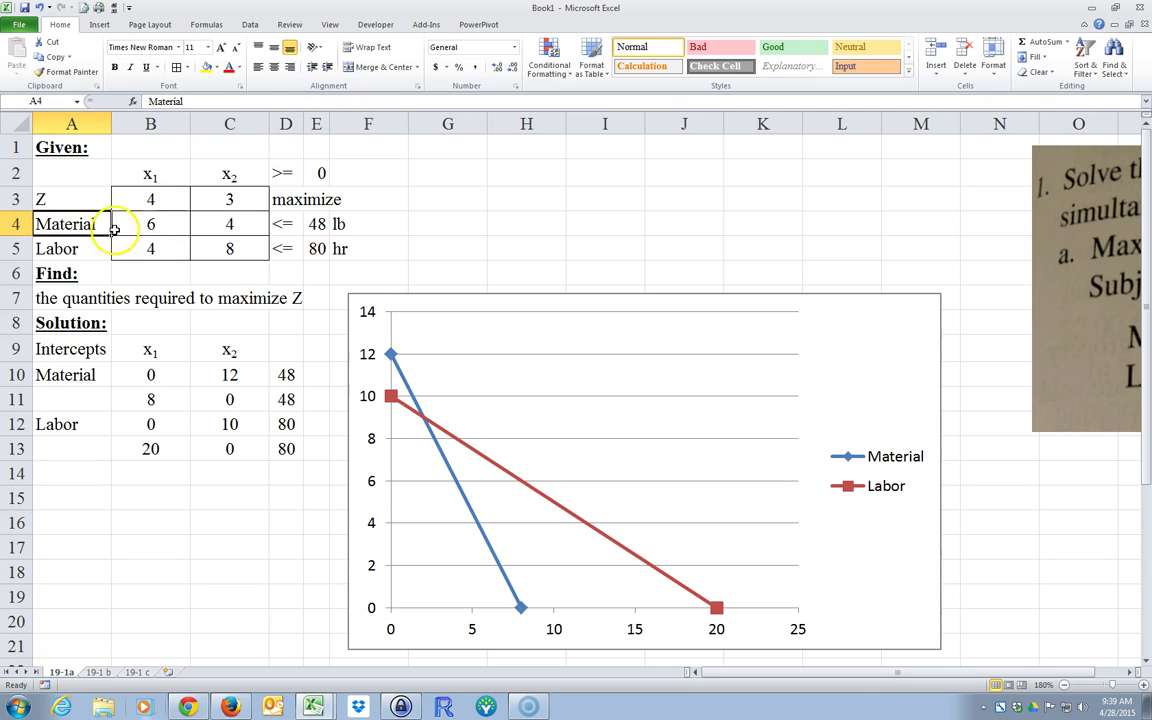
left_click(284, 225)
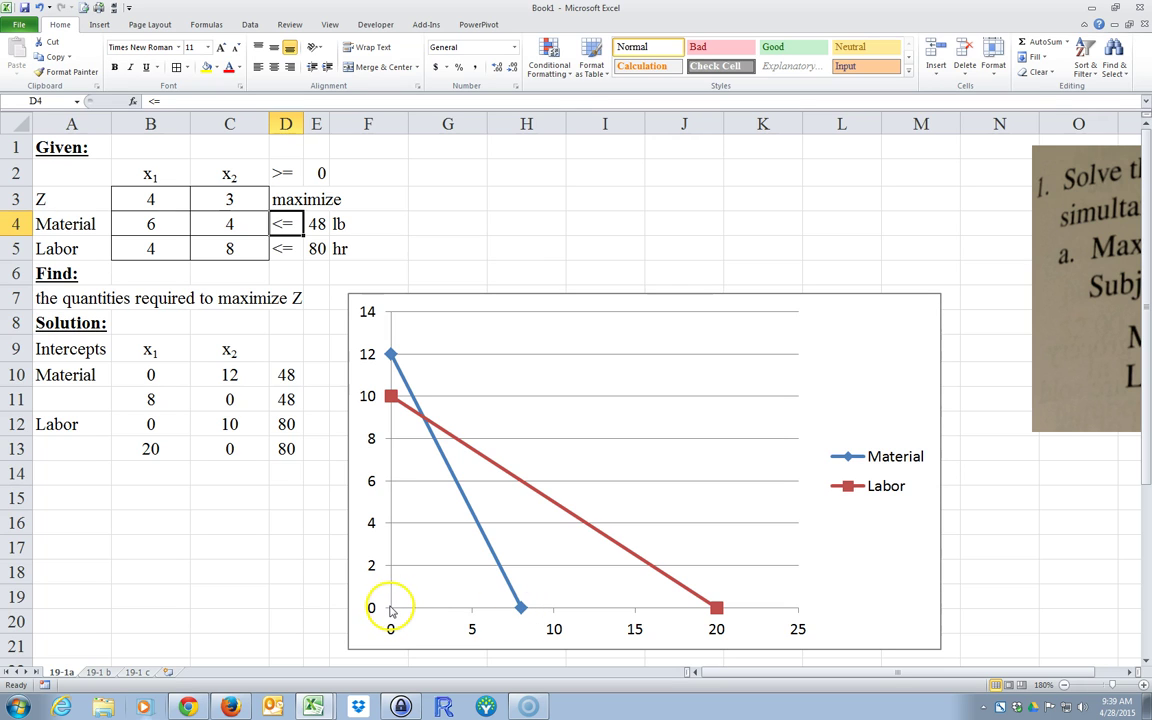
left_click(279, 251)
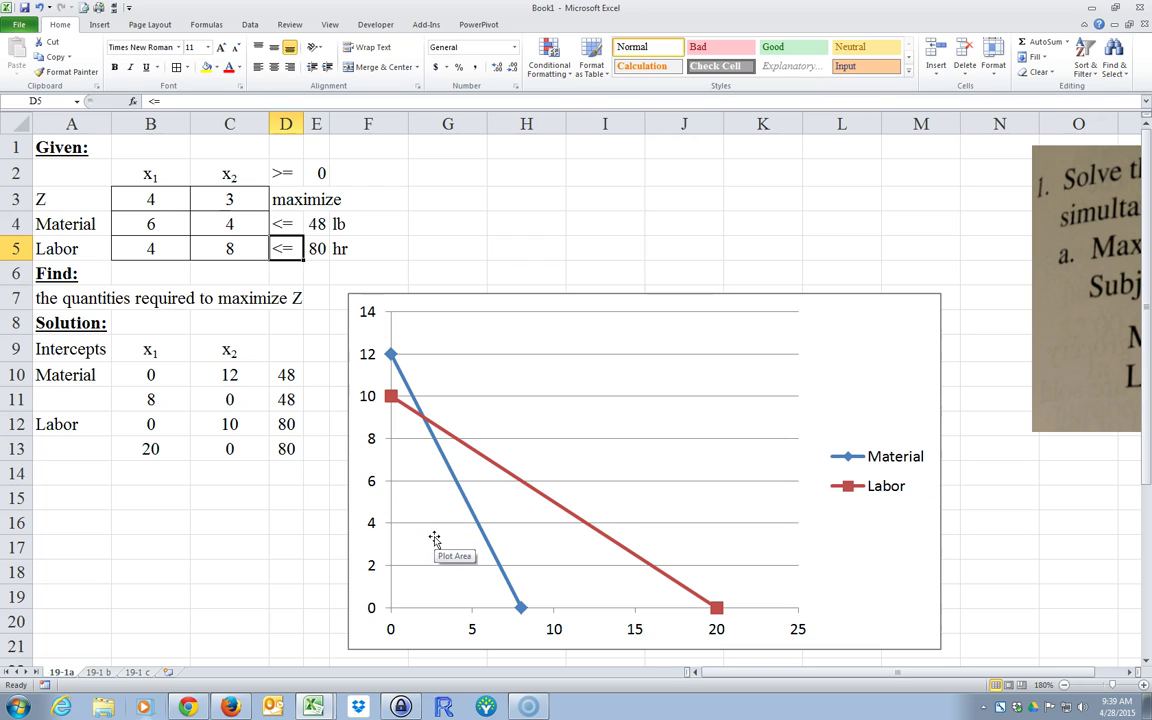
mouse_move(424, 427)
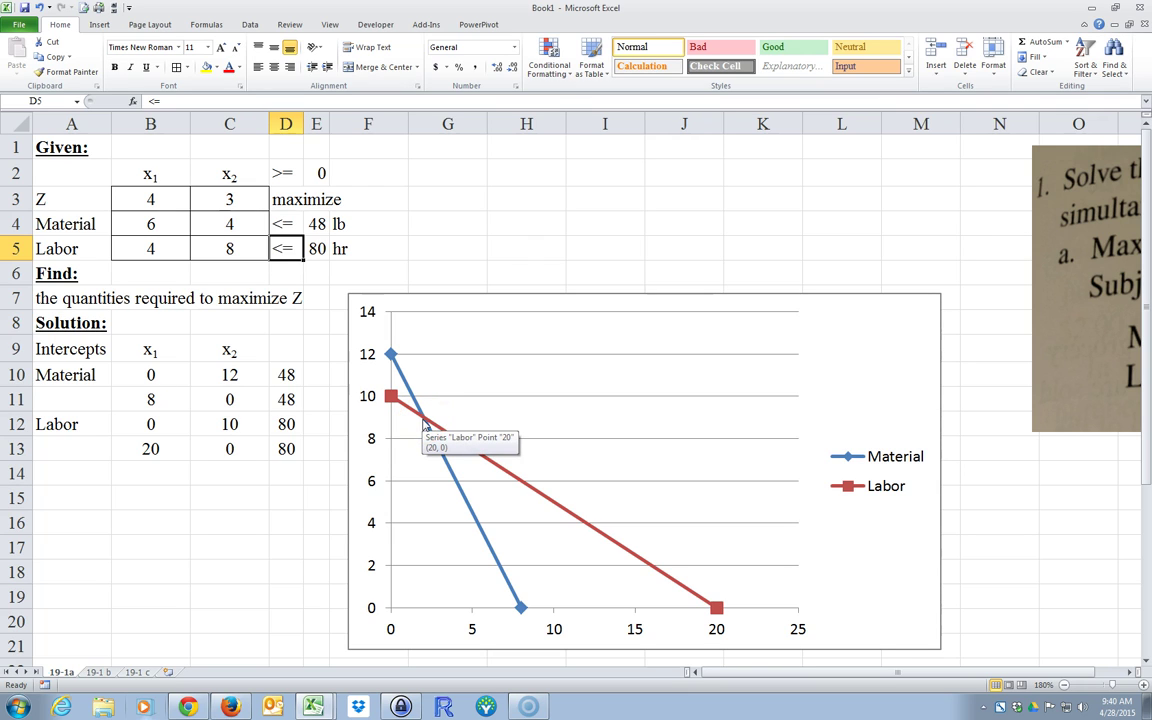
left_click_drag(155, 222, 312, 247)
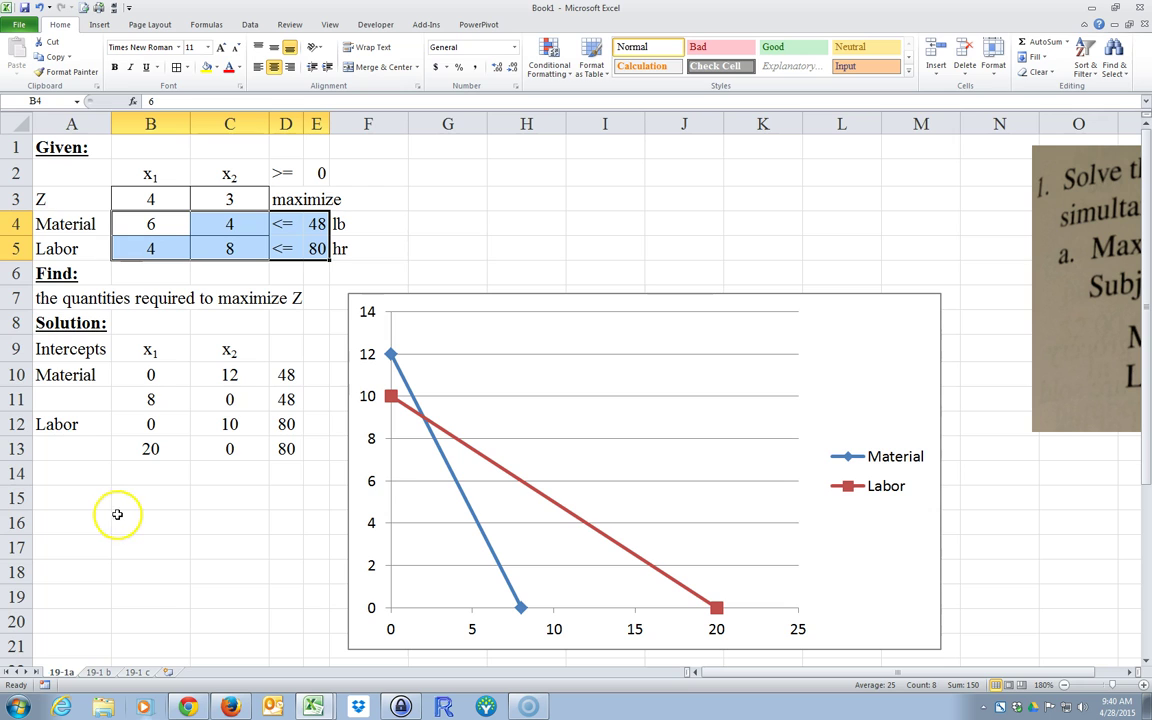
- Try a misspelled TRANSPOSE array formula of B9:C9 in A15:A16, then undo the #NAME? result
left_click(166, 350)
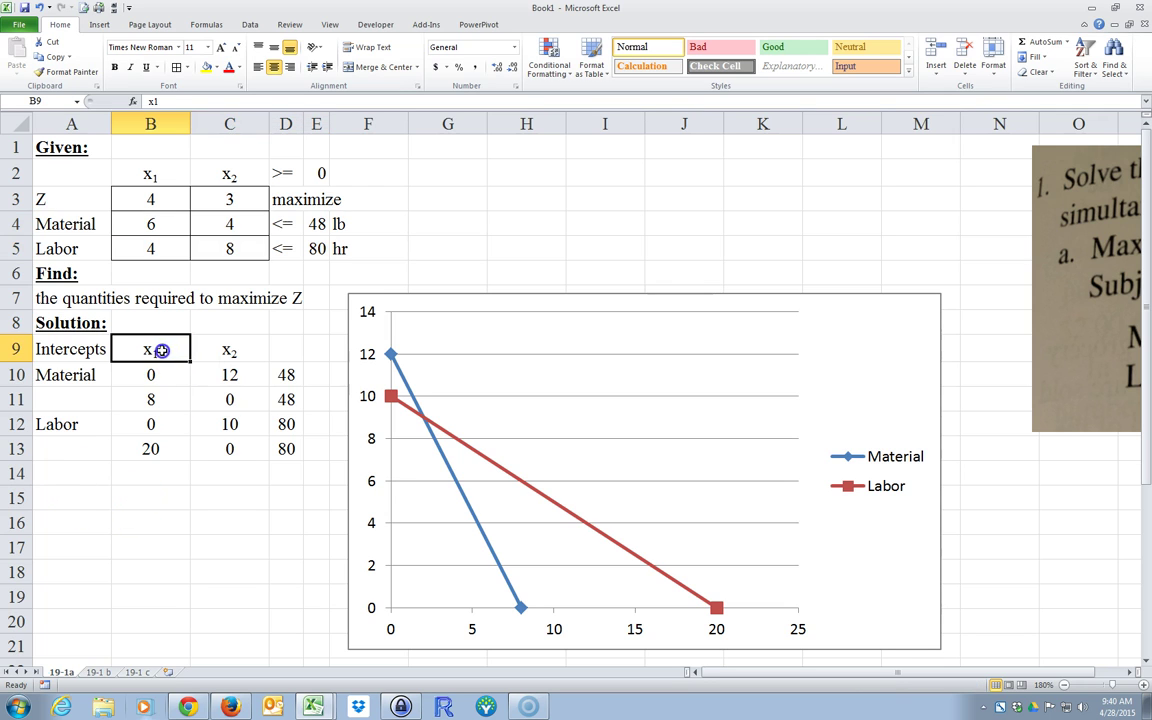
left_click_drag(161, 350, 208, 351)
right_click(211, 349)
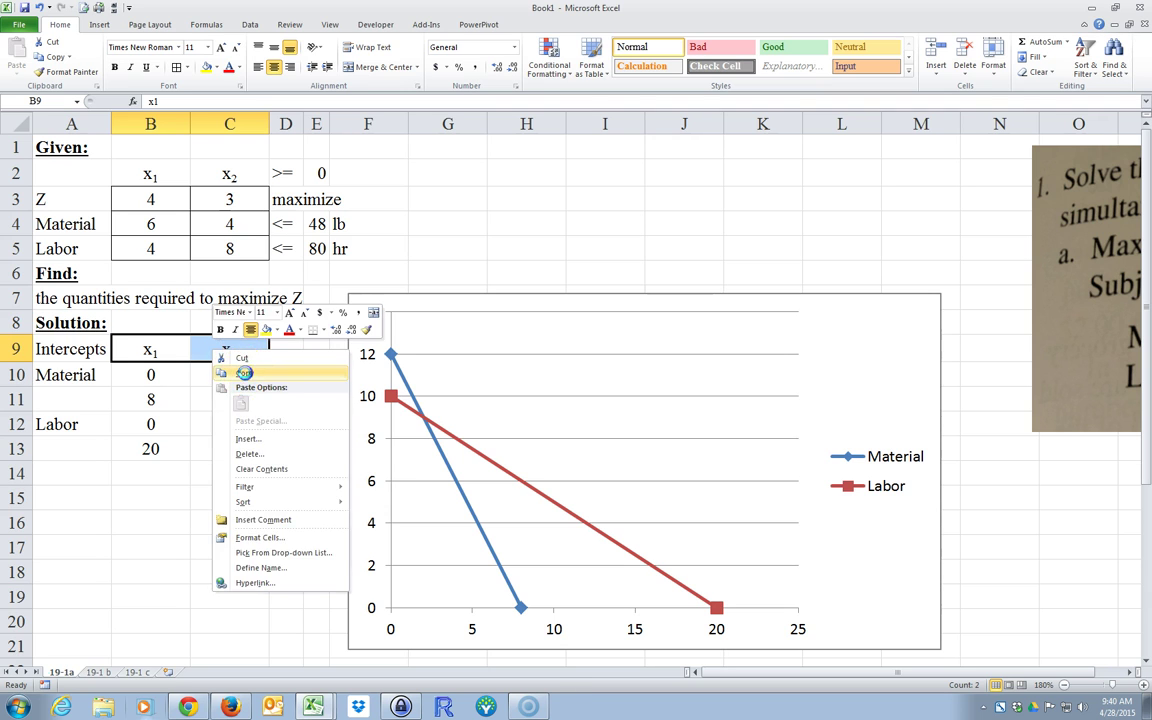
left_click(244, 373)
left_click_drag(90, 496, 77, 520)
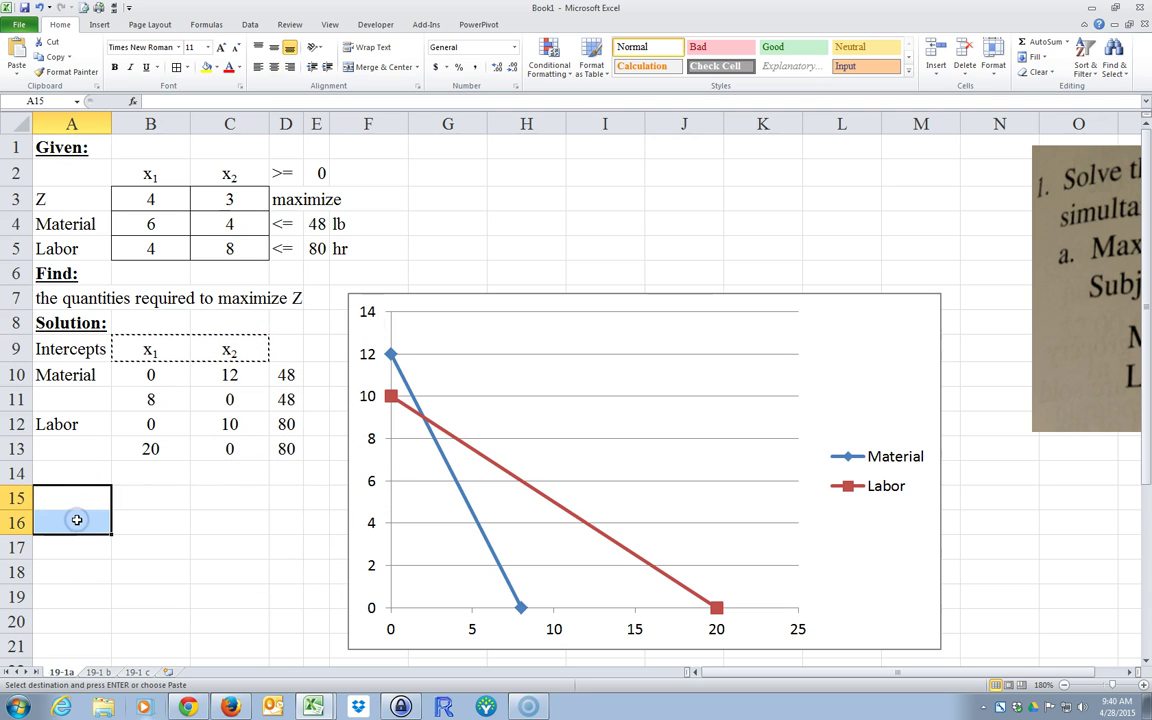
type("=")
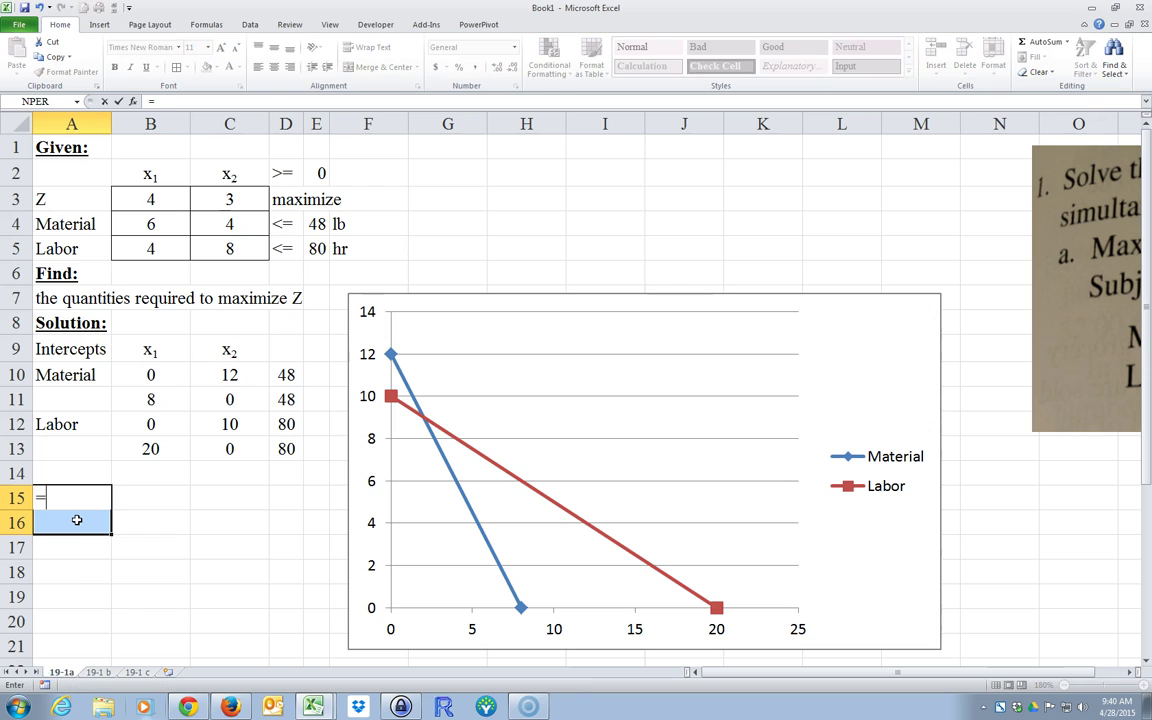
type("tranpose(")
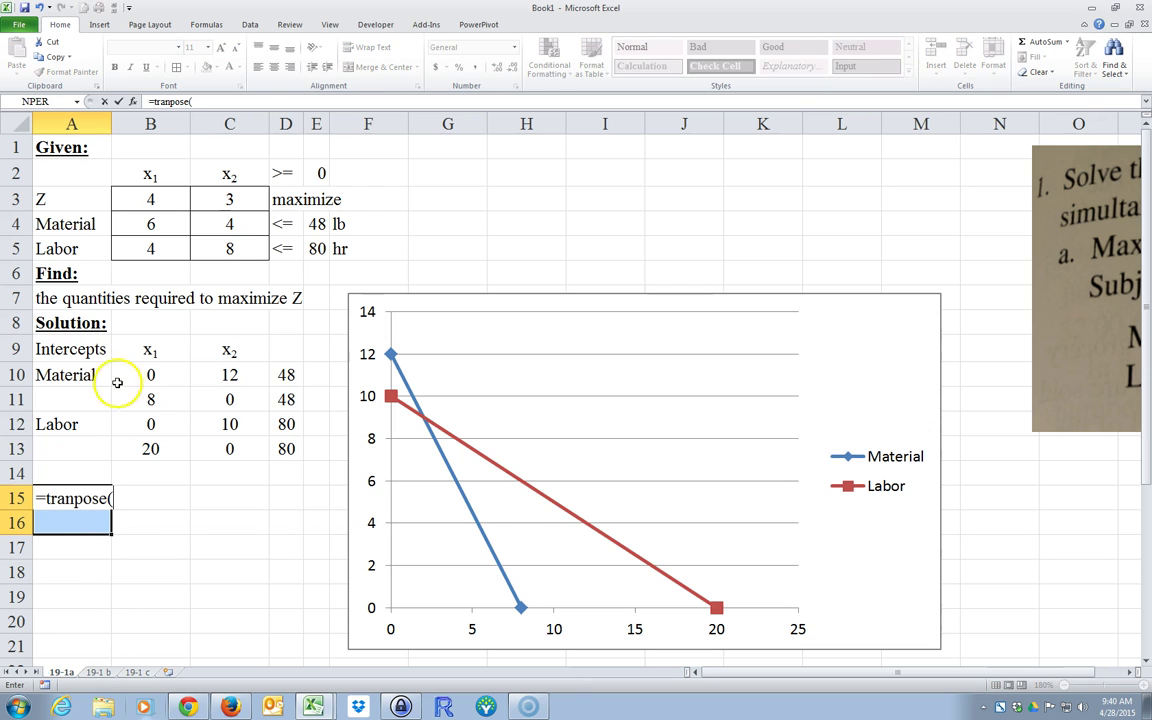
left_click_drag(155, 349, 199, 351)
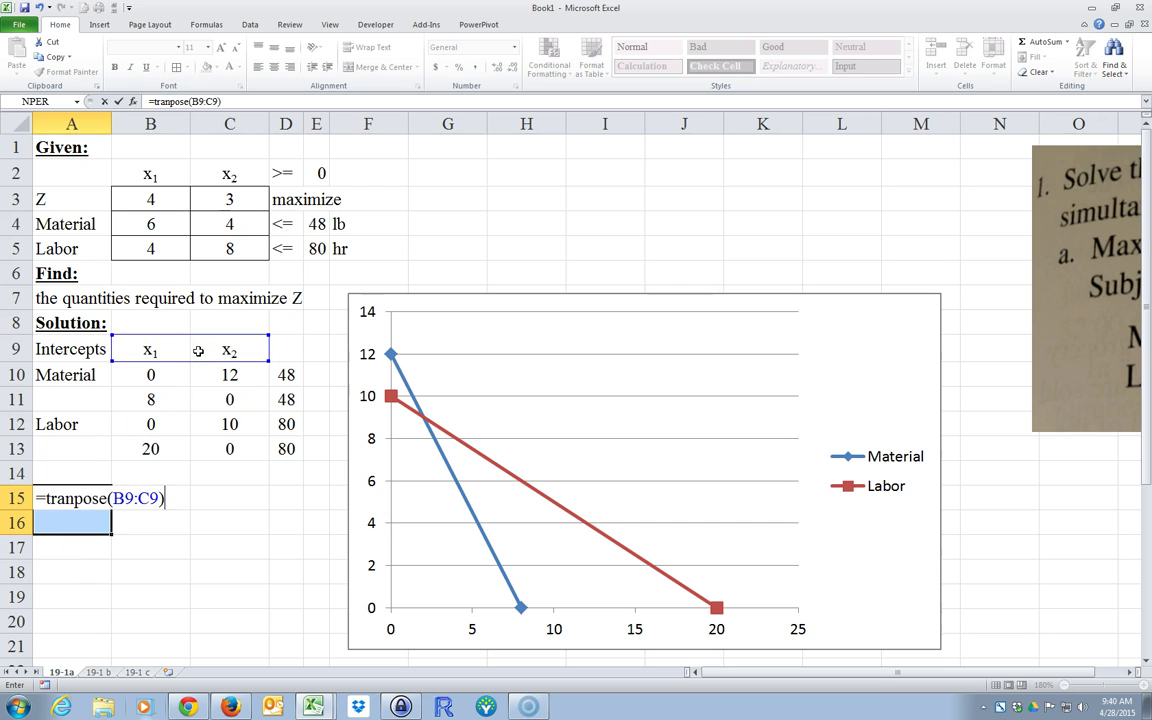
type(")")
key("ctrl+shift+Return")
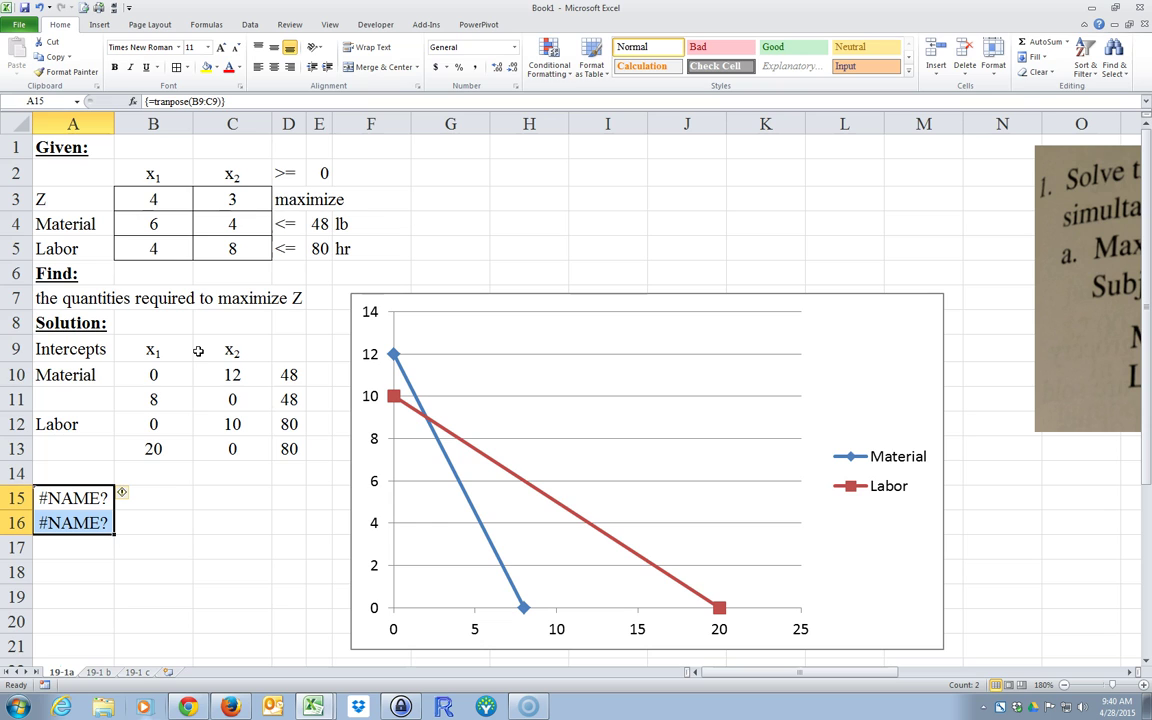
key("ctrl+z")
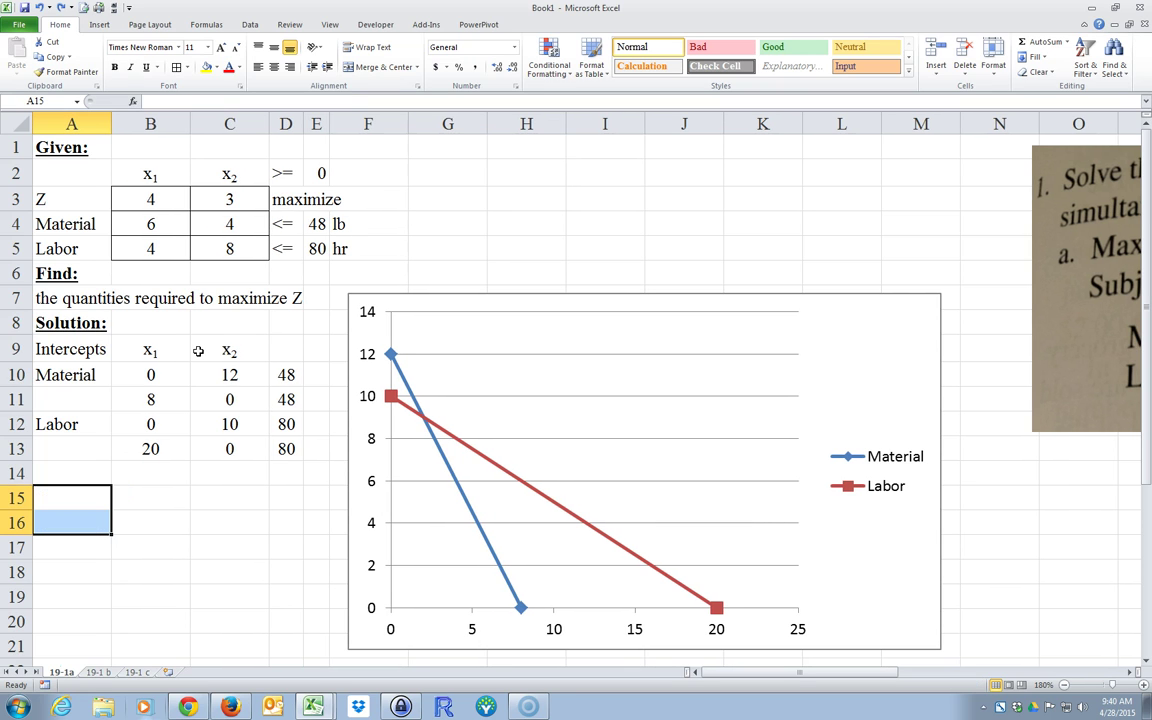
- Enter =TRANSPOSE(B9:C9) as an array formula in A15:A16, then undo it
left_click(165, 620)
left_click_drag(90, 494, 77, 517)
type("=")
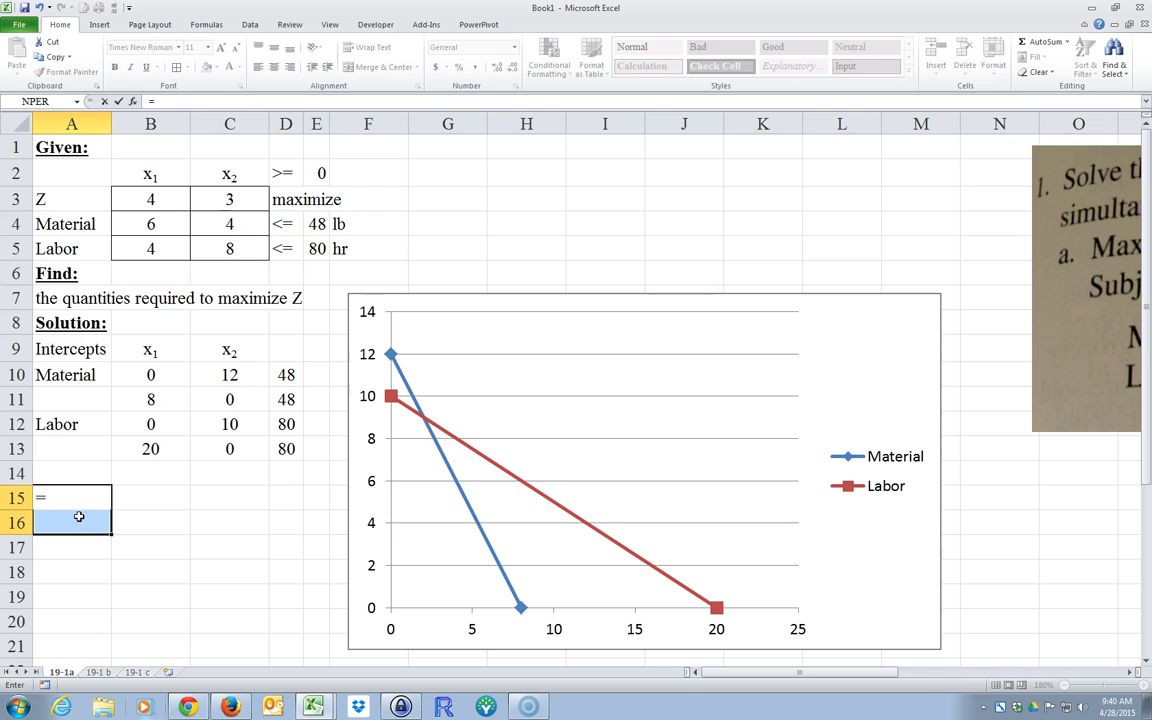
type("transpose(")
left_click(145, 351)
left_click_drag(145, 351, 205, 355)
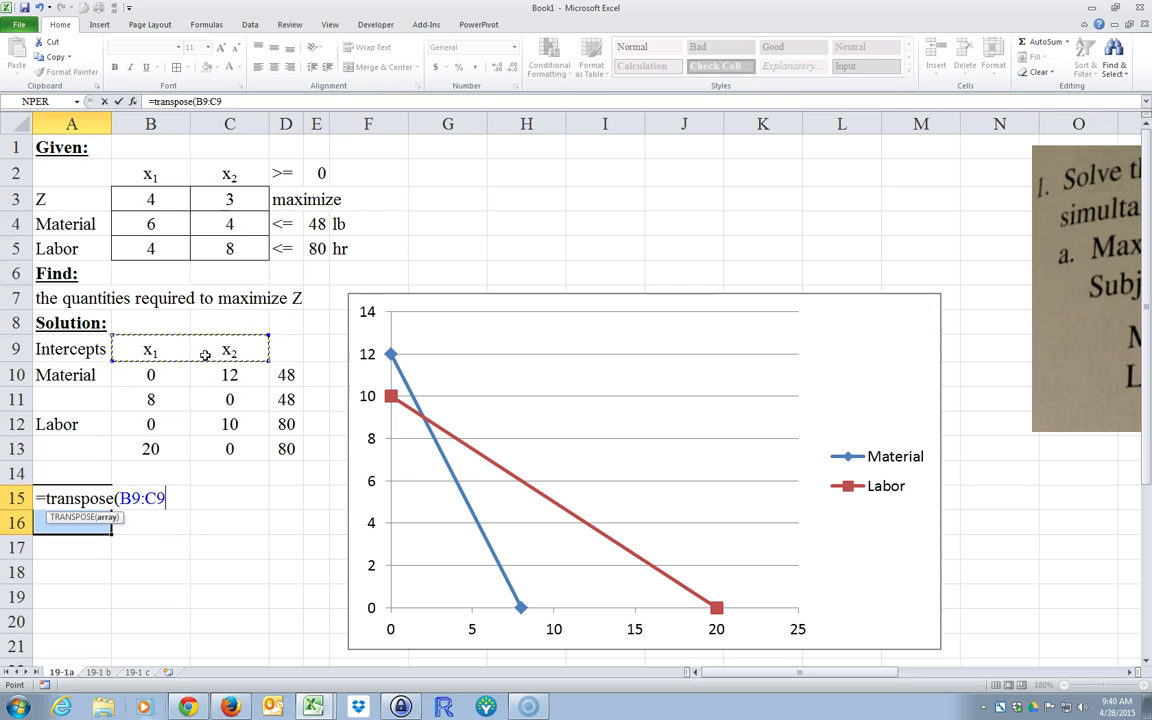
type(")")
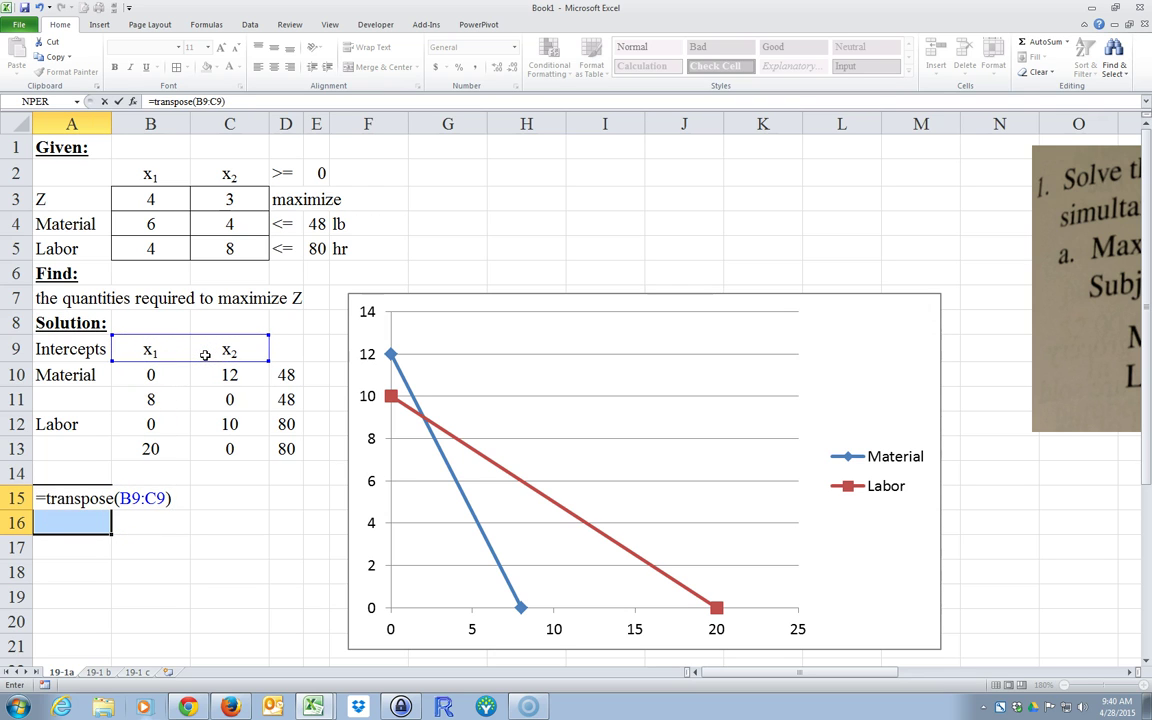
key("ctrl+shift+Return")
left_click_drag(87, 490, 82, 512)
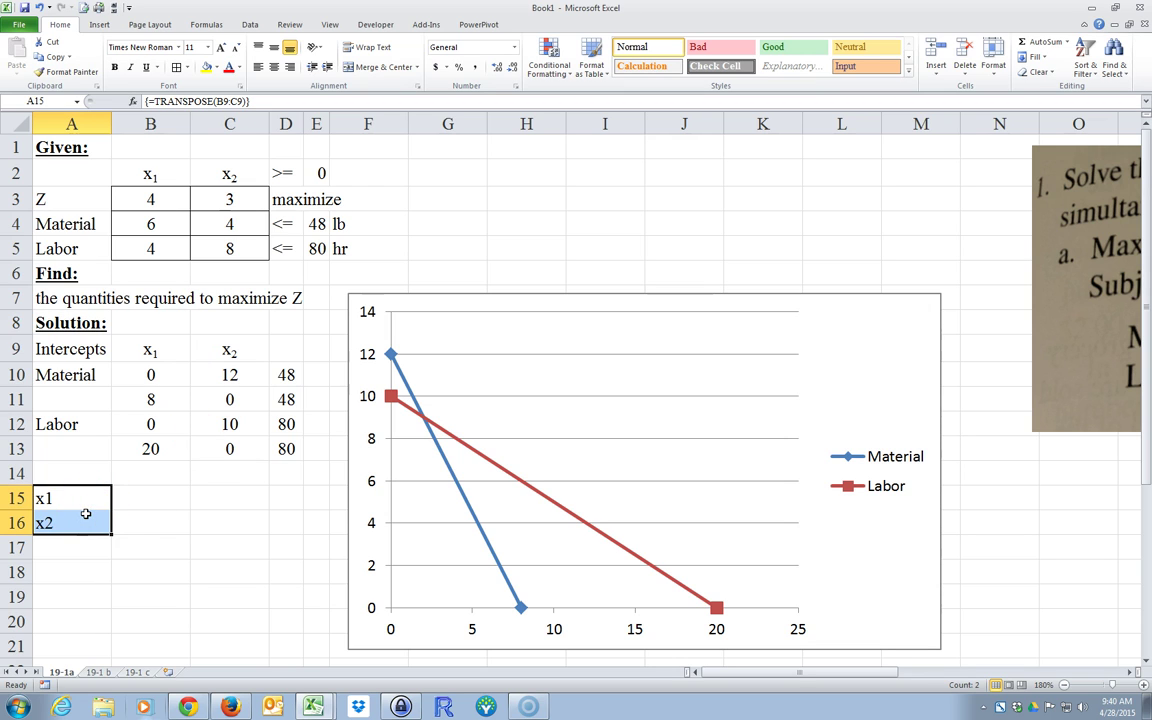
key("ctrl+z")
key("ctrl+z")
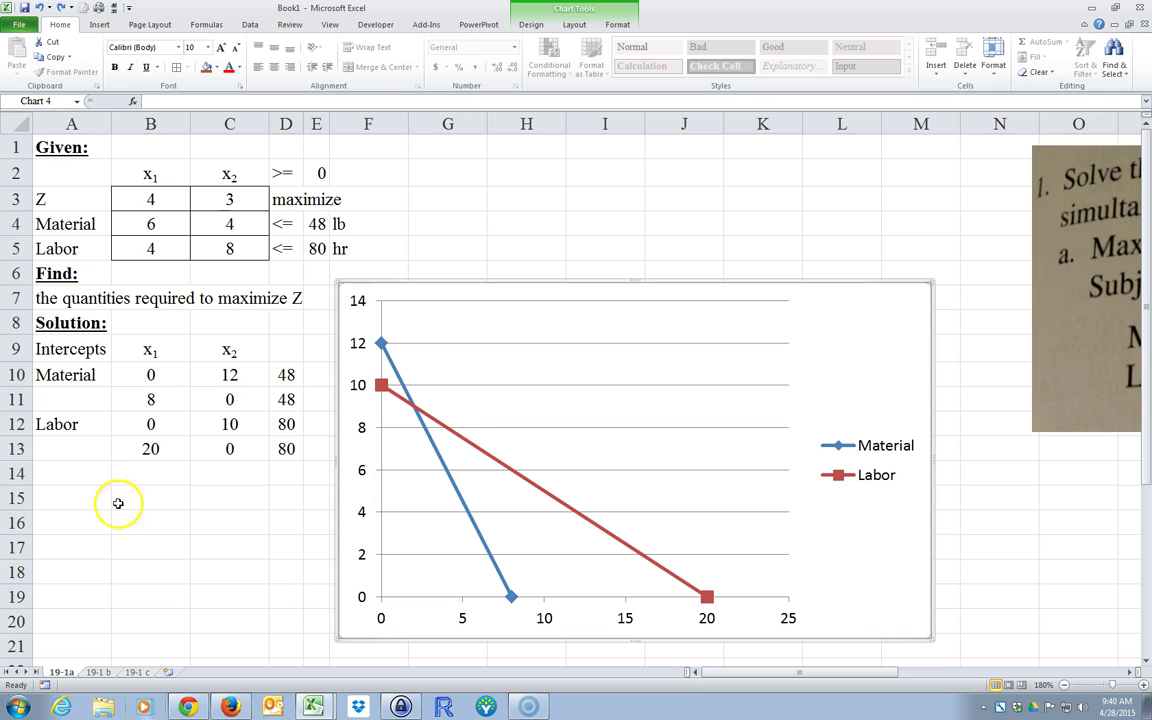
- Paste B9:C9 transposed into A15:A16 as x1 and x2 labels and select B15:B16
left_click_drag(150, 349, 229, 349)
right_click(227, 350)
left_click(242, 372)
left_click(82, 494)
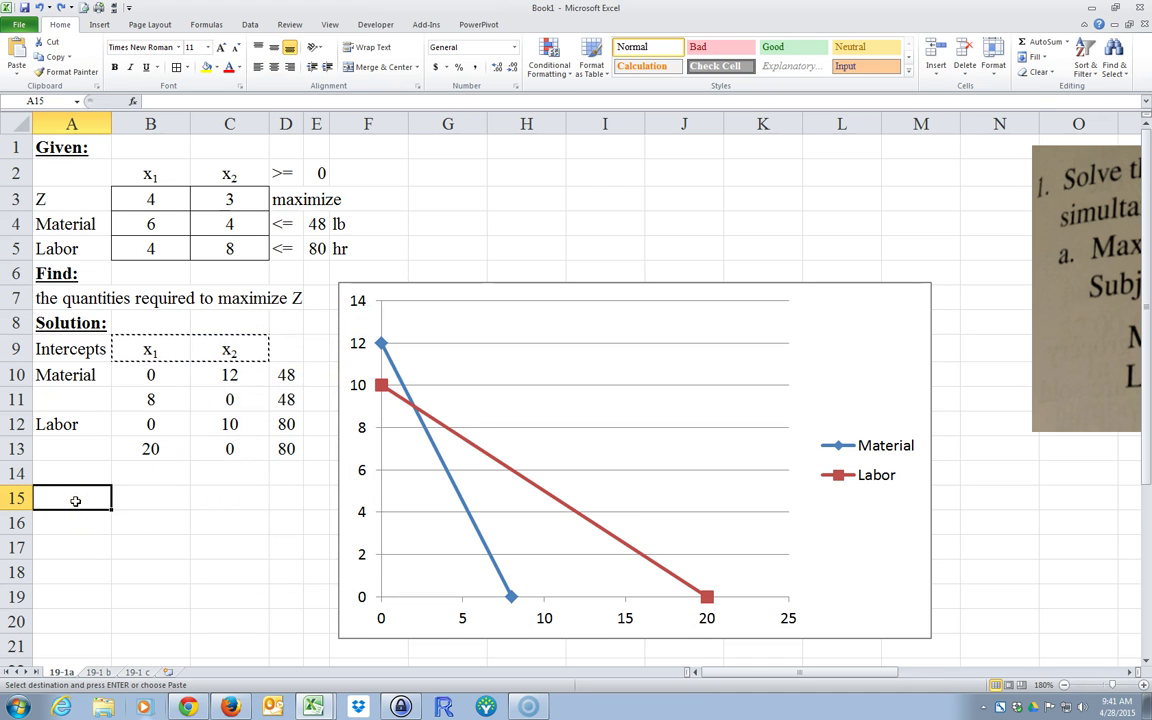
right_click(75, 501)
left_click(166, 315)
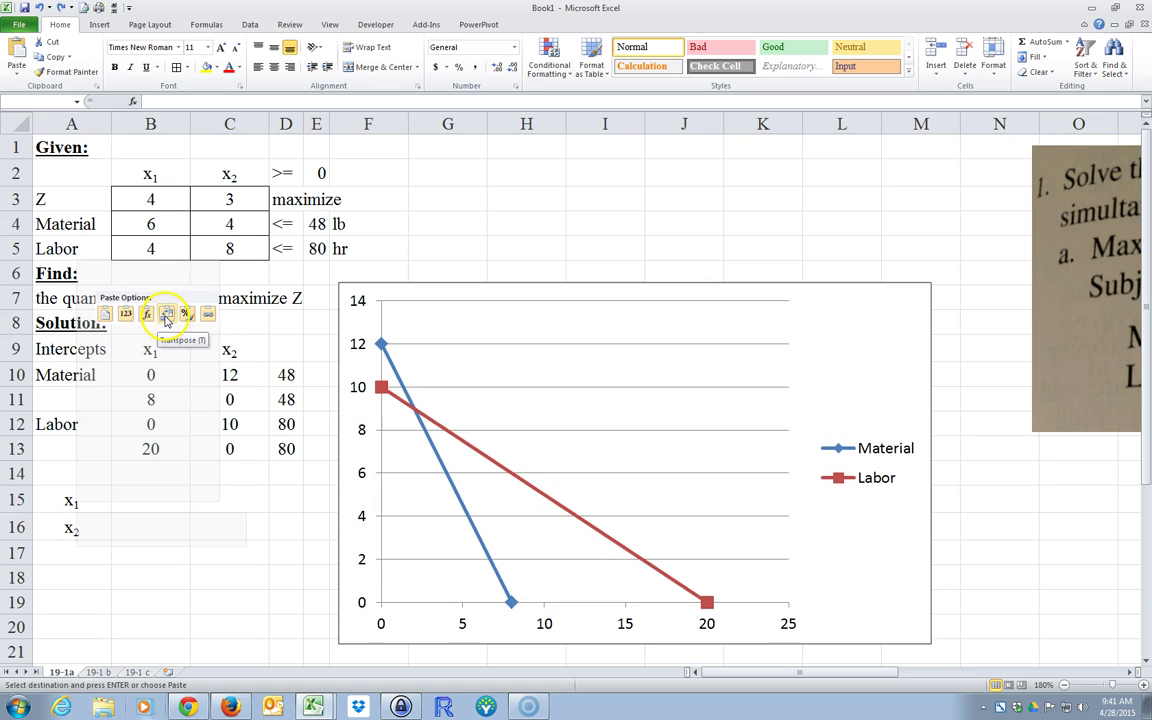
left_click(150, 578)
left_click_drag(157, 491, 148, 530)
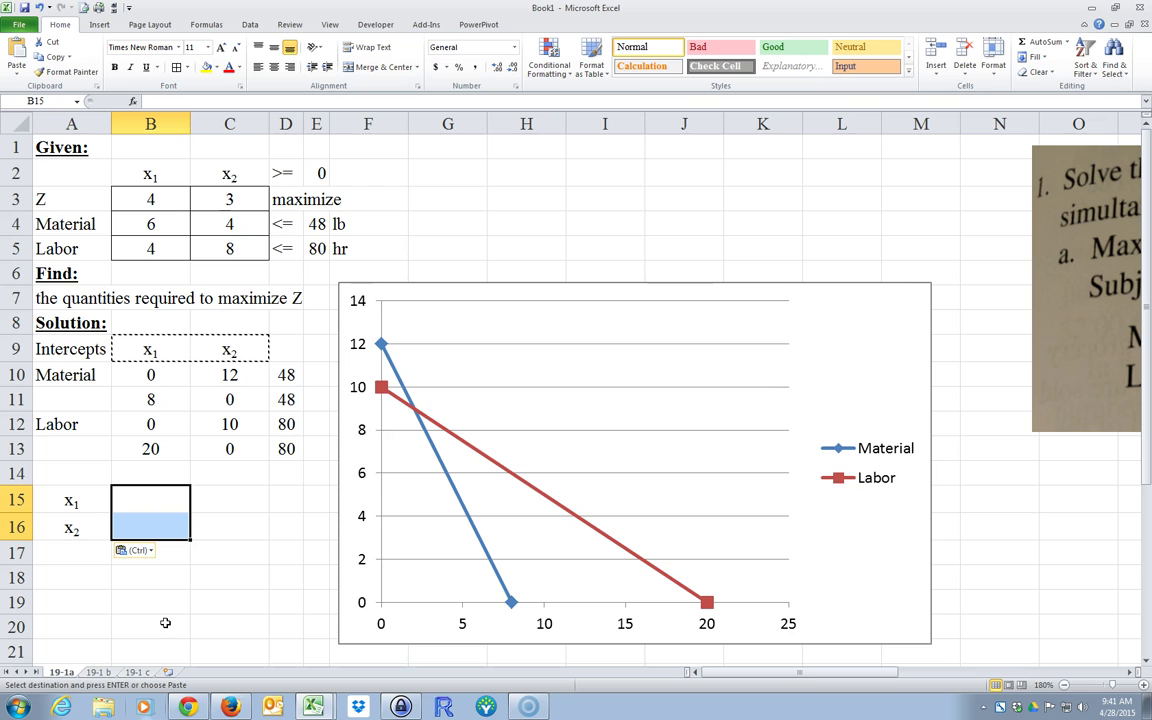
scroll(189, 540, "down", 1)
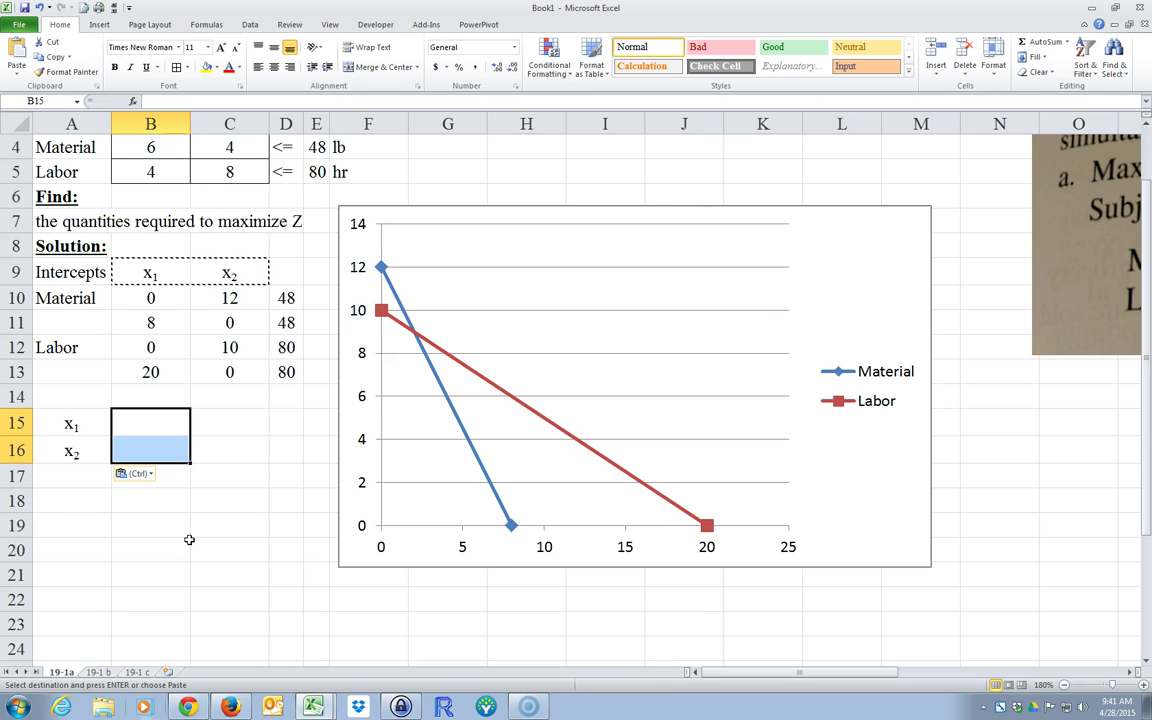
scroll(90, 608, "up", 1)
- Enter =MMULT(MINVERSE(B4:C5),E4:E5) as an array formula in B15:B16, giving x1 = 2 and x2 = 9
type("=")
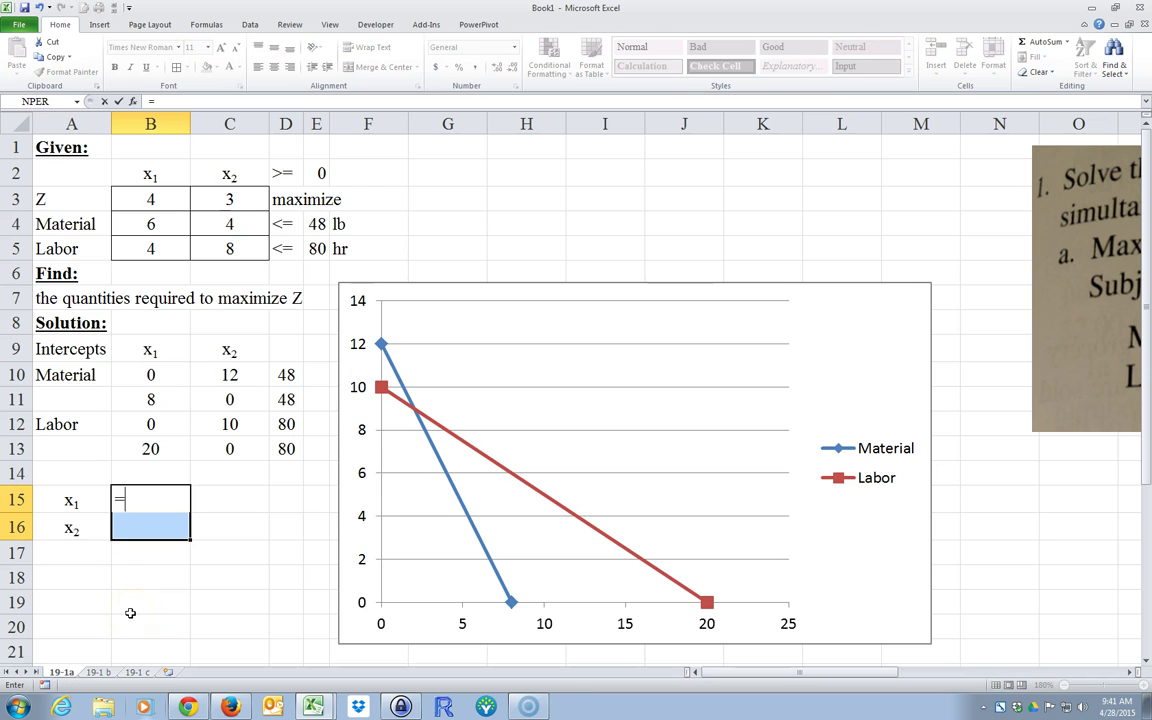
type("mmult")
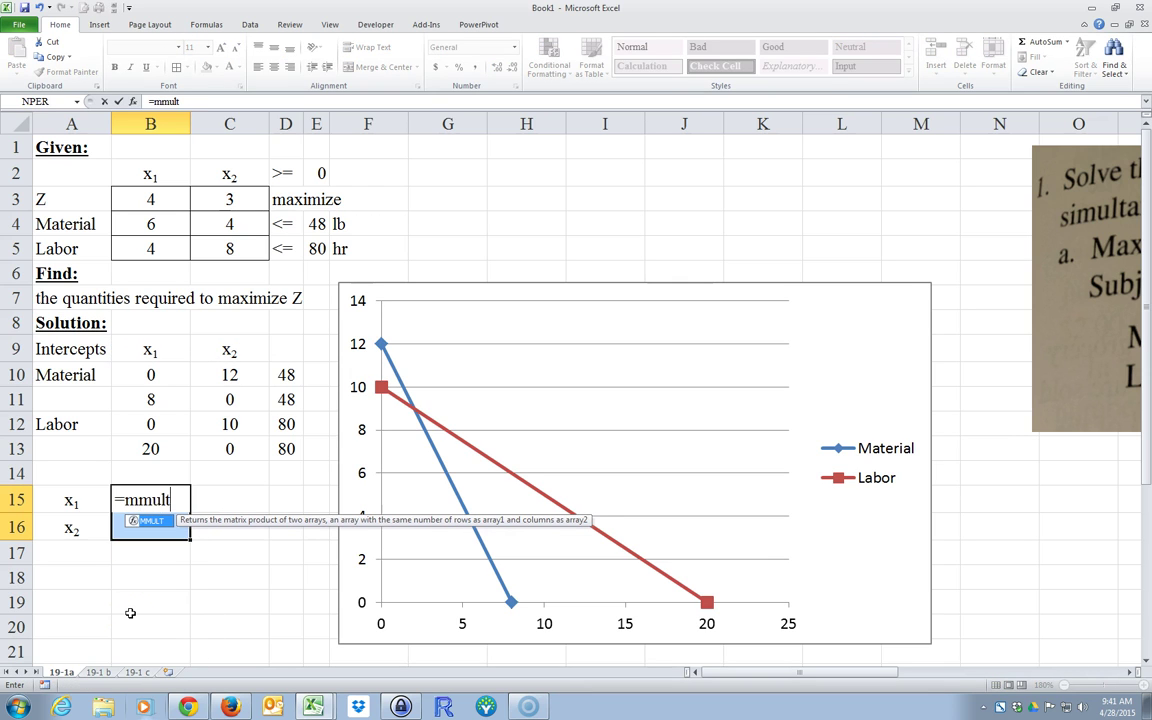
type("(mi")
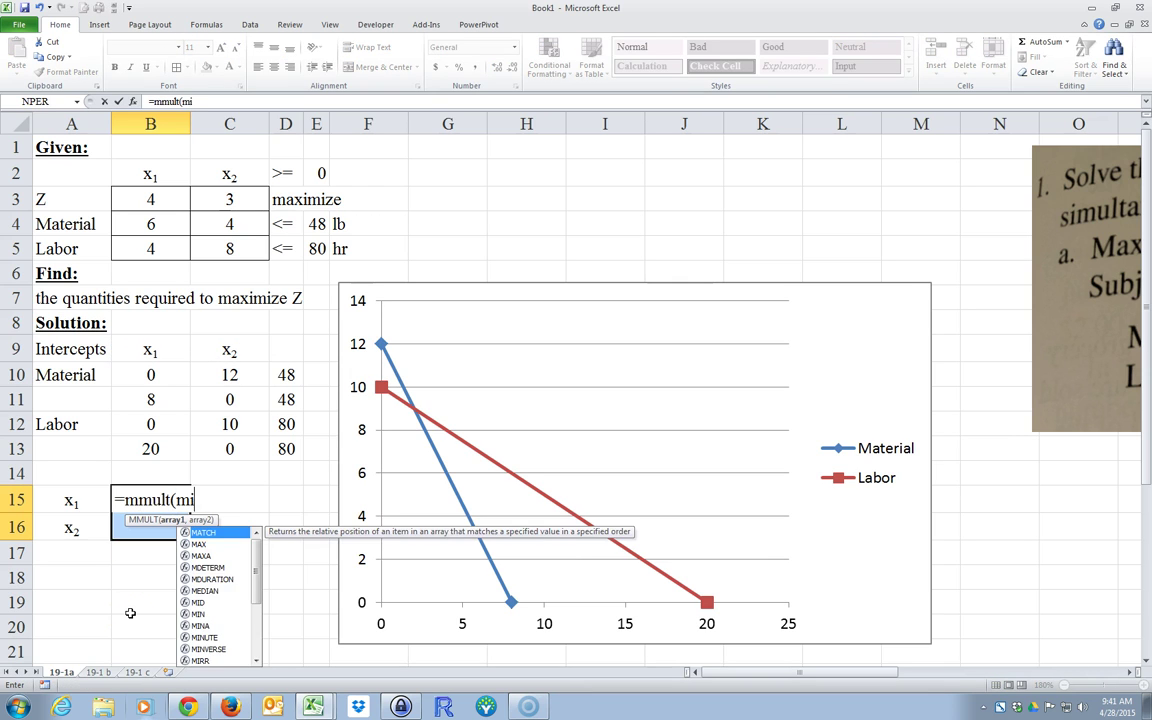
type("nverse(")
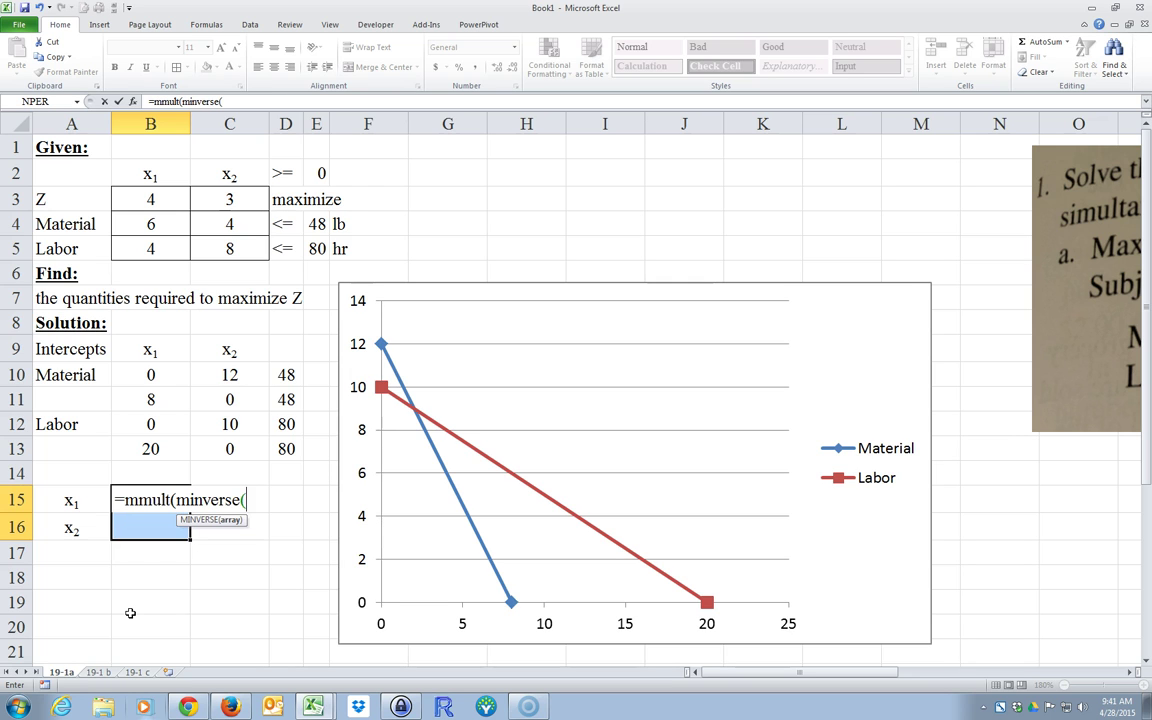
left_click_drag(160, 226, 212, 250)
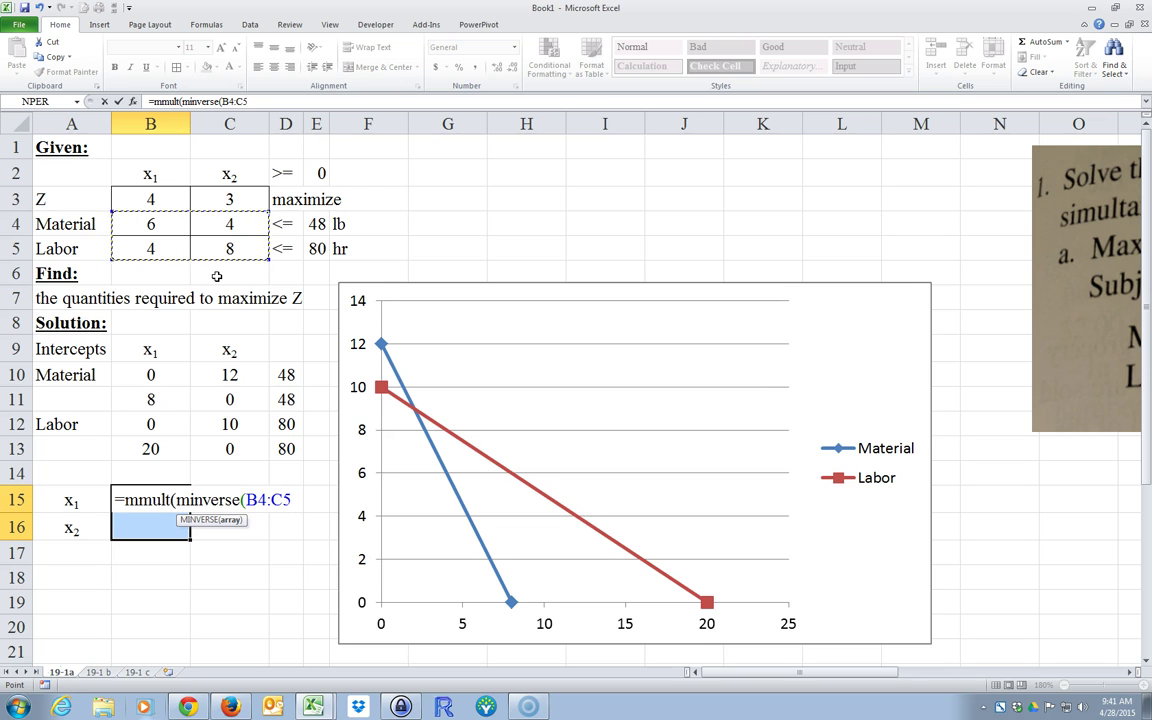
type(")")
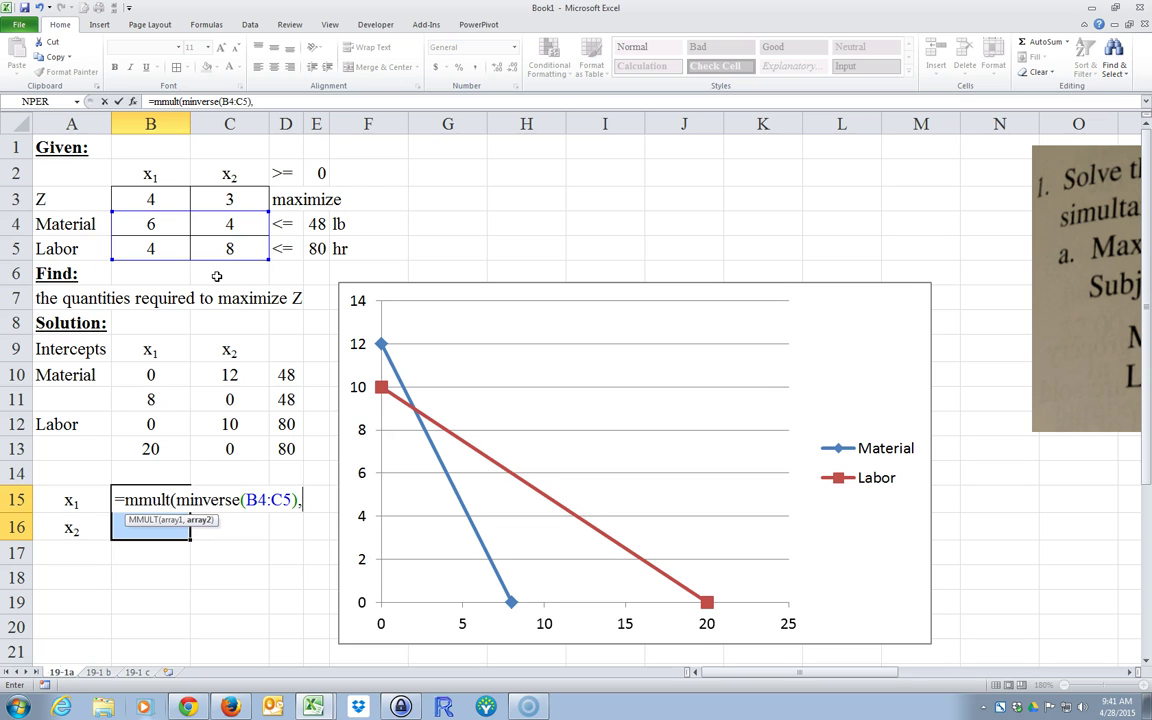
type(",")
left_click_drag(316, 224, 316, 248)
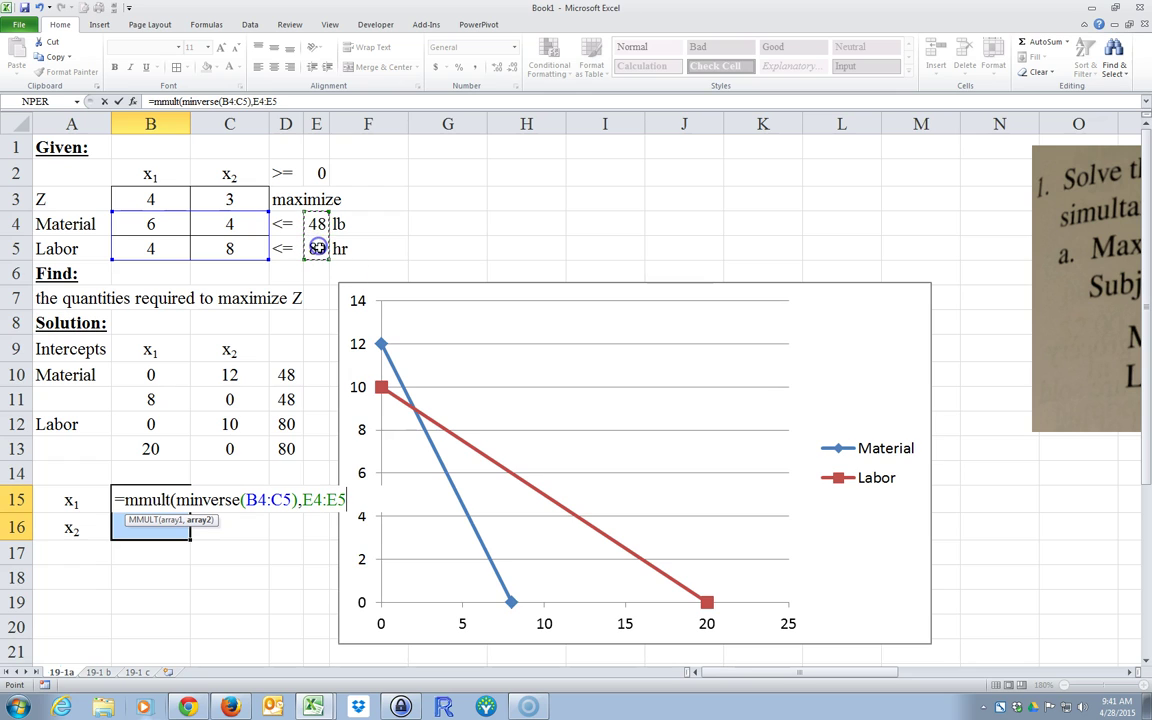
type(")")
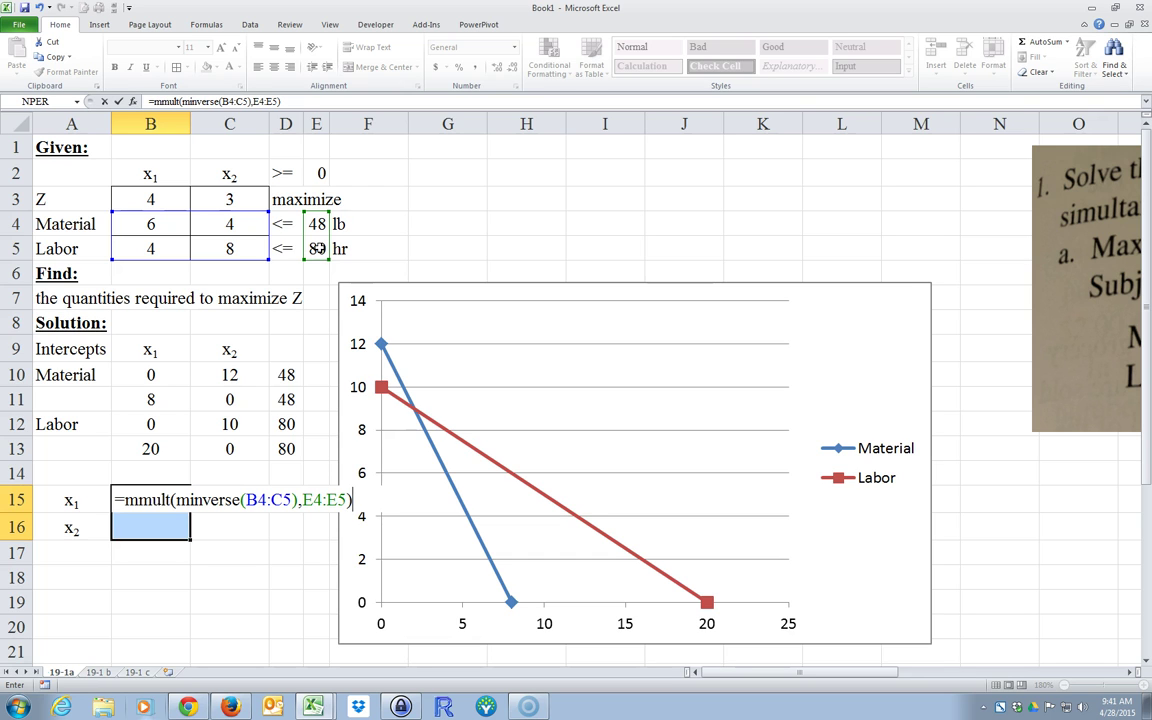
key("ctrl+shift+Return")
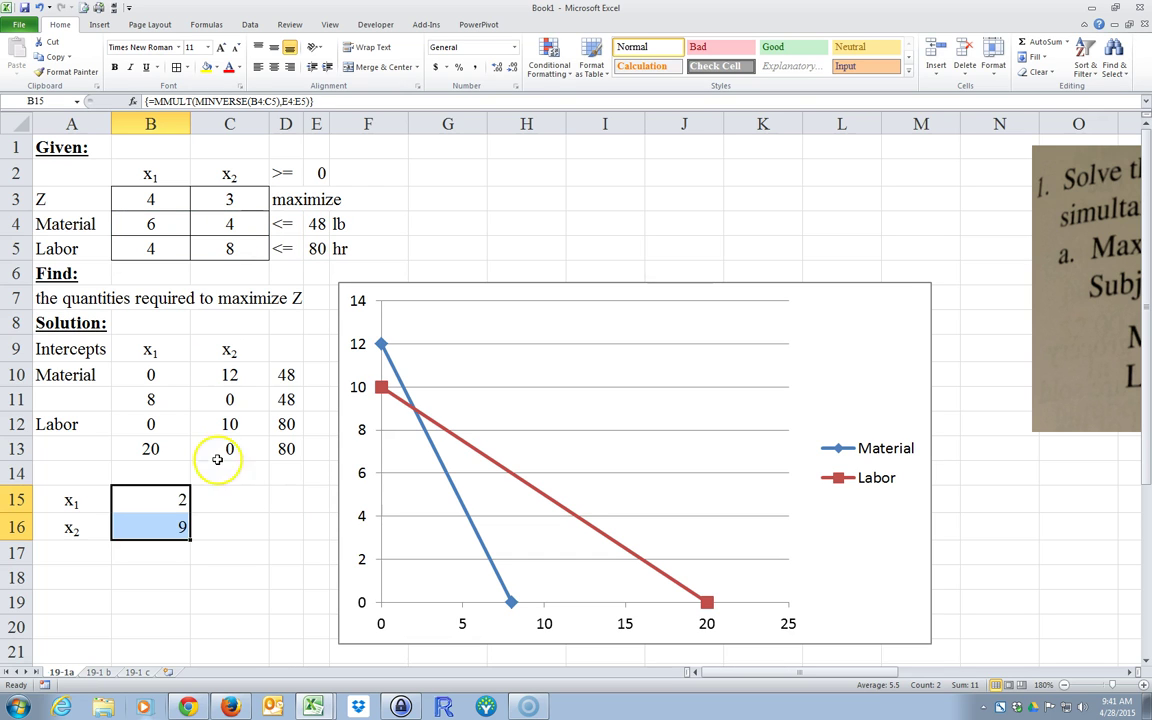
left_click(165, 626)
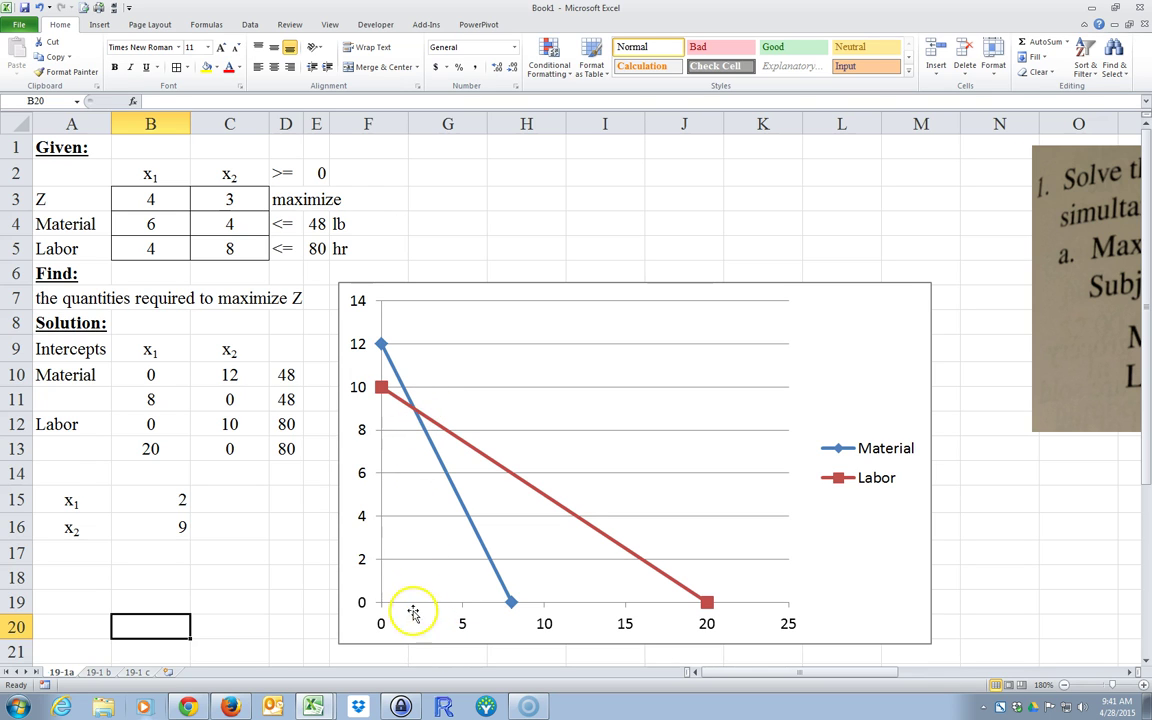
left_click(161, 569)
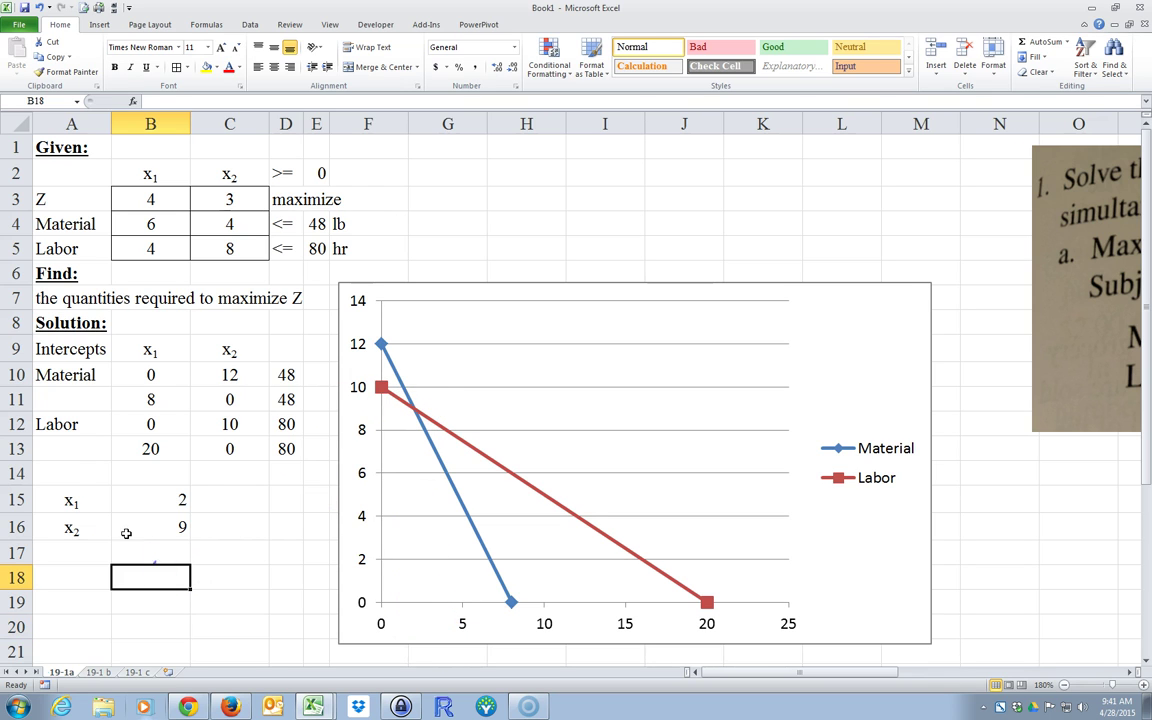
scroll(126, 548, "down", 1)
- Add a 'corner points' heading in A18 and copy the x1, x2 headings to B19:C19
left_click(73, 507)
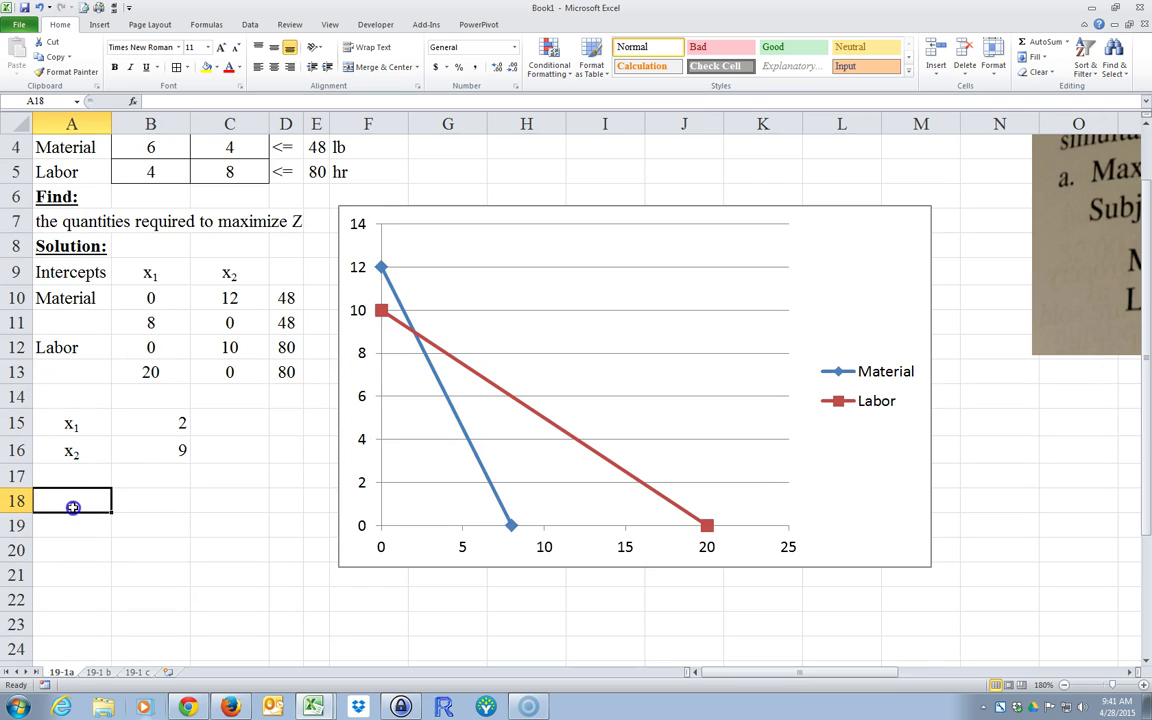
type("cr")
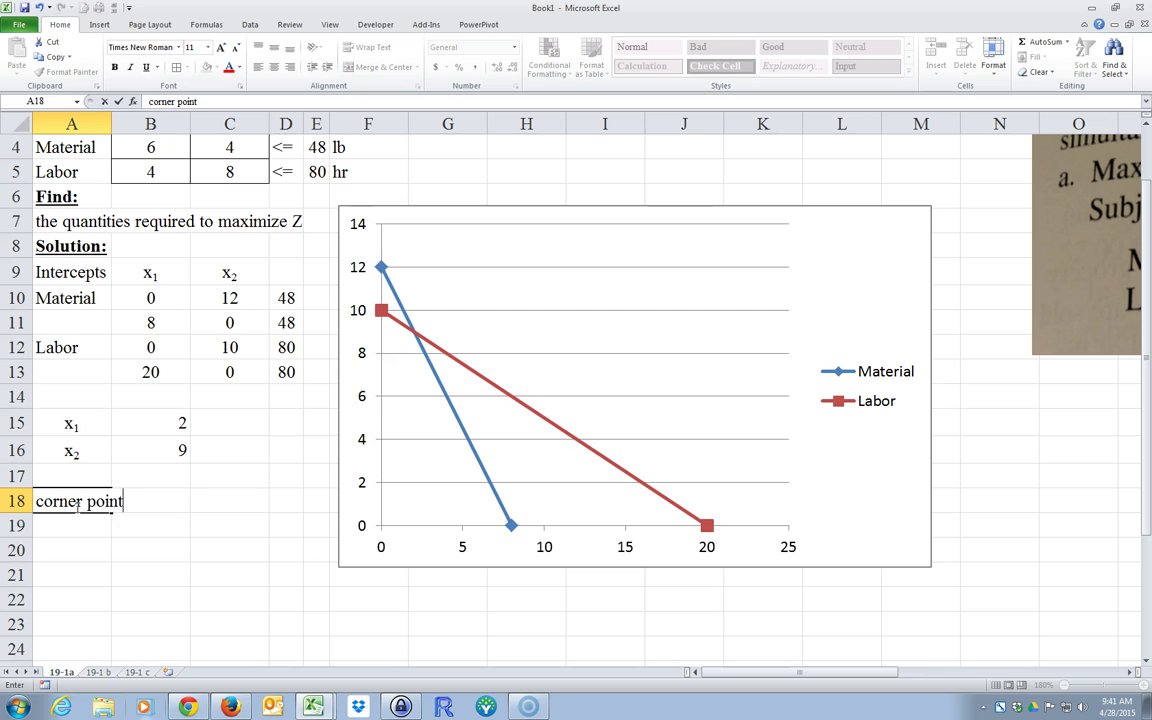
key("Return")
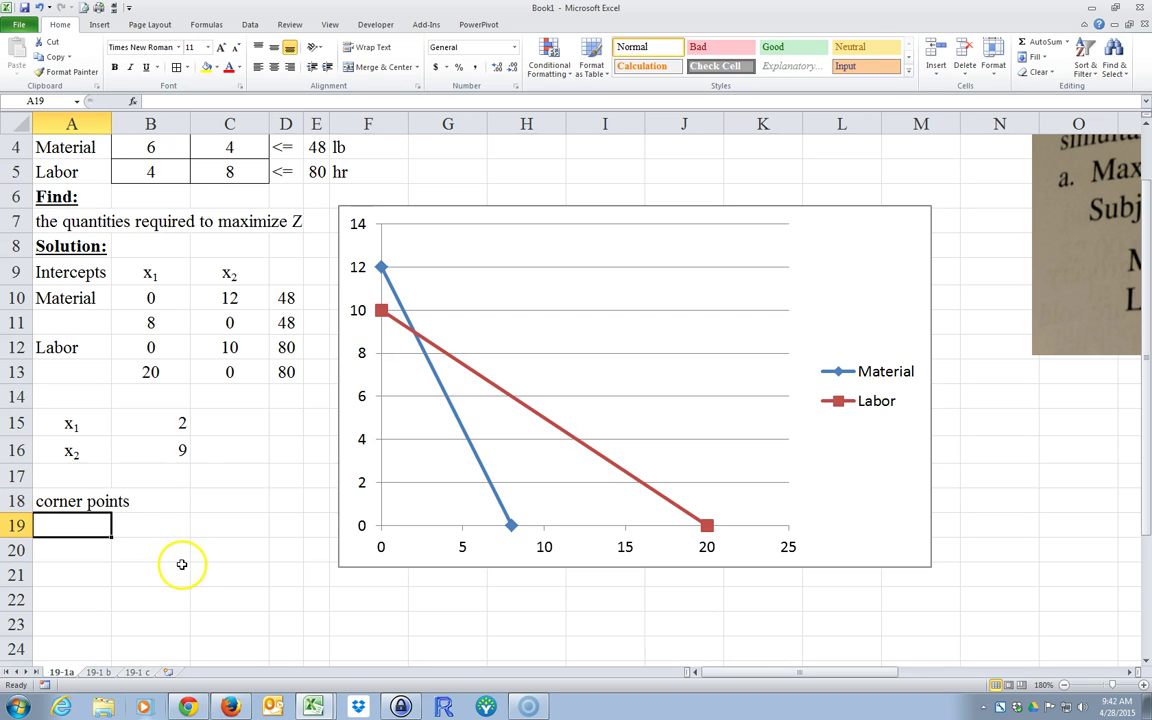
left_click_drag(160, 272, 208, 271)
right_click(208, 271)
left_click(222, 311)
left_click(158, 527)
right_click(158, 527)
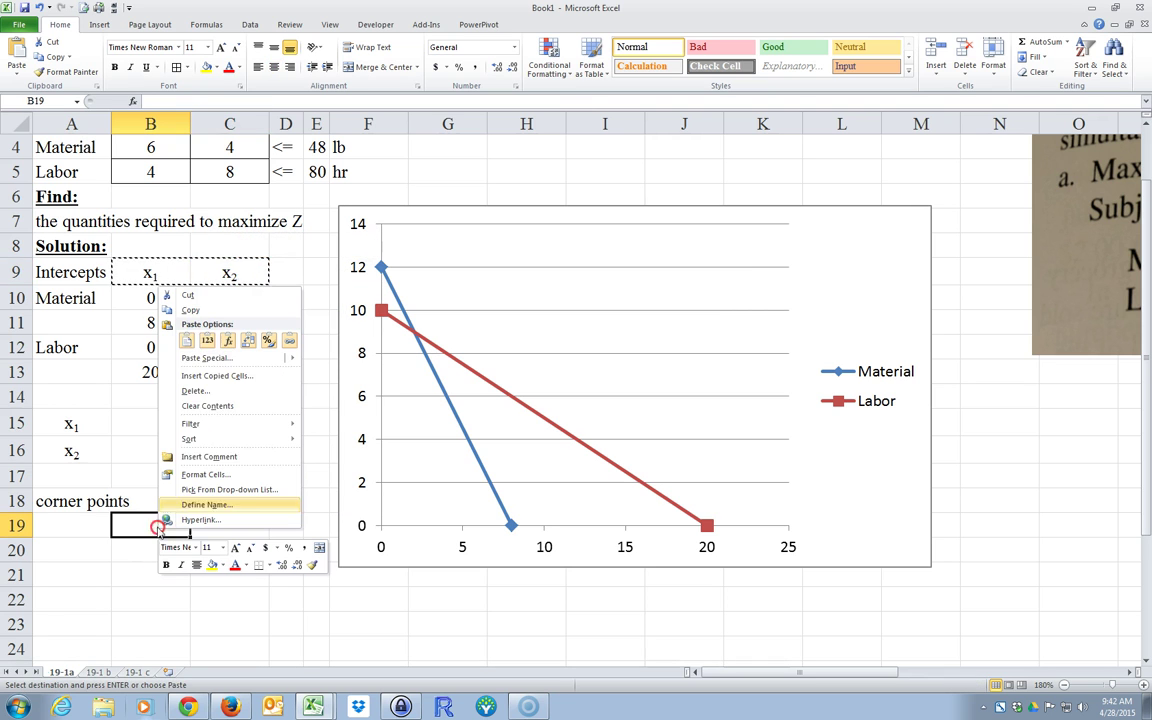
left_click(187, 340)
- Make the first corner point B20 =B15 with x2 of 9 in C20
left_click(134, 559)
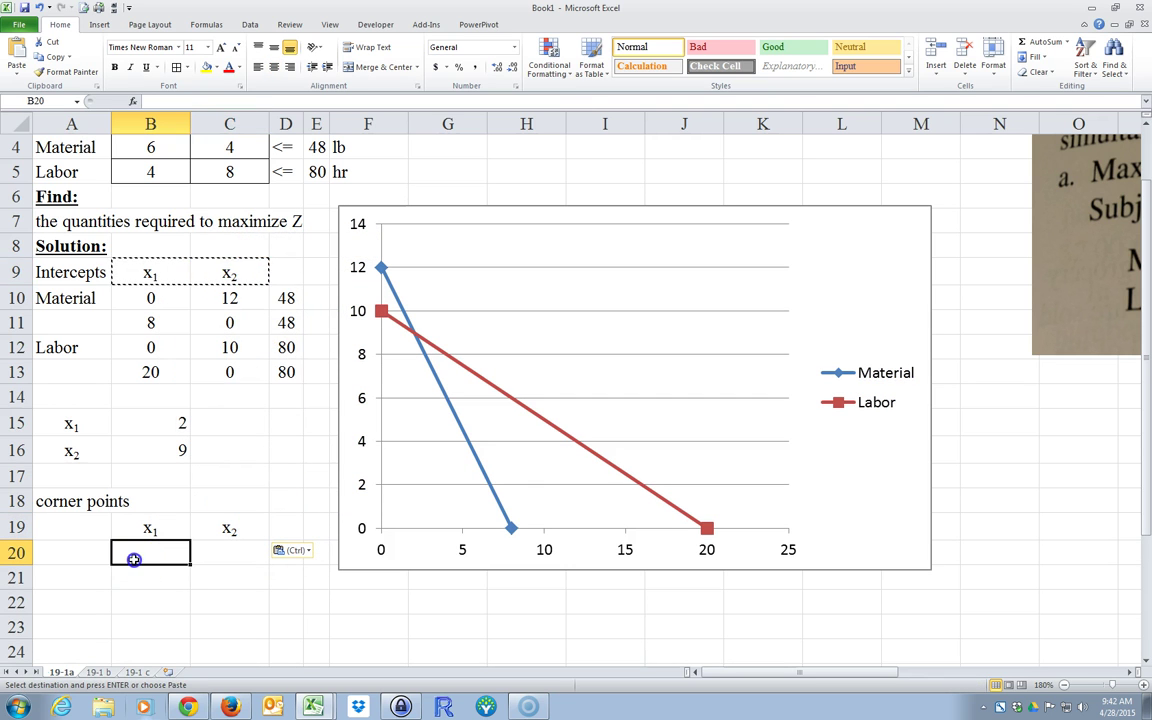
type("=B15")
left_click(215, 553)
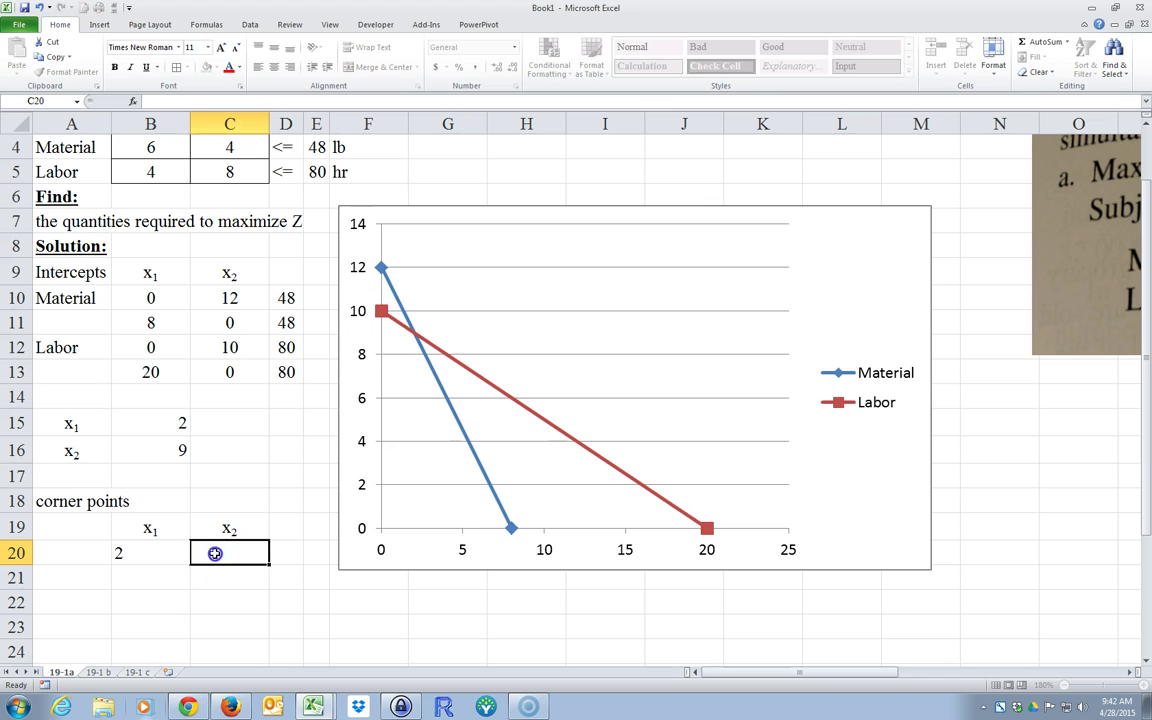
type("8")
type("9")
left_click(180, 605)
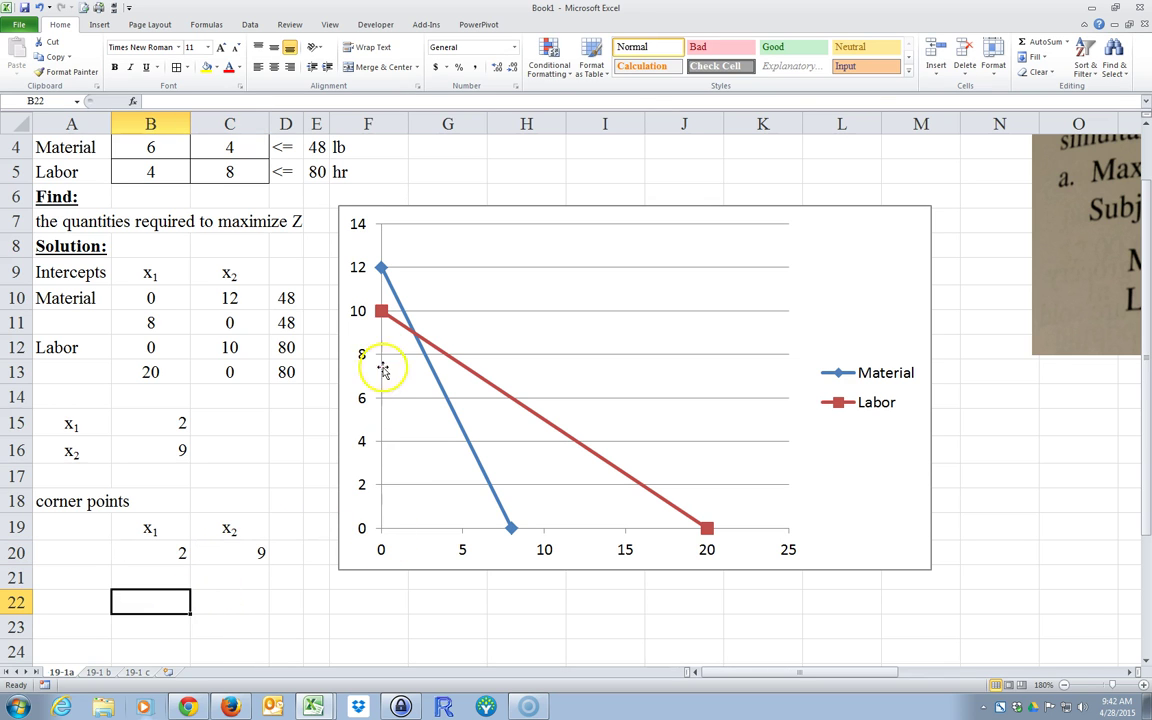
- Enter the remaining corner points (0, 0), (8, 0) and (0, 10) in rows 21–23
key("Up")
type("0")
key("Tab")
type("0")
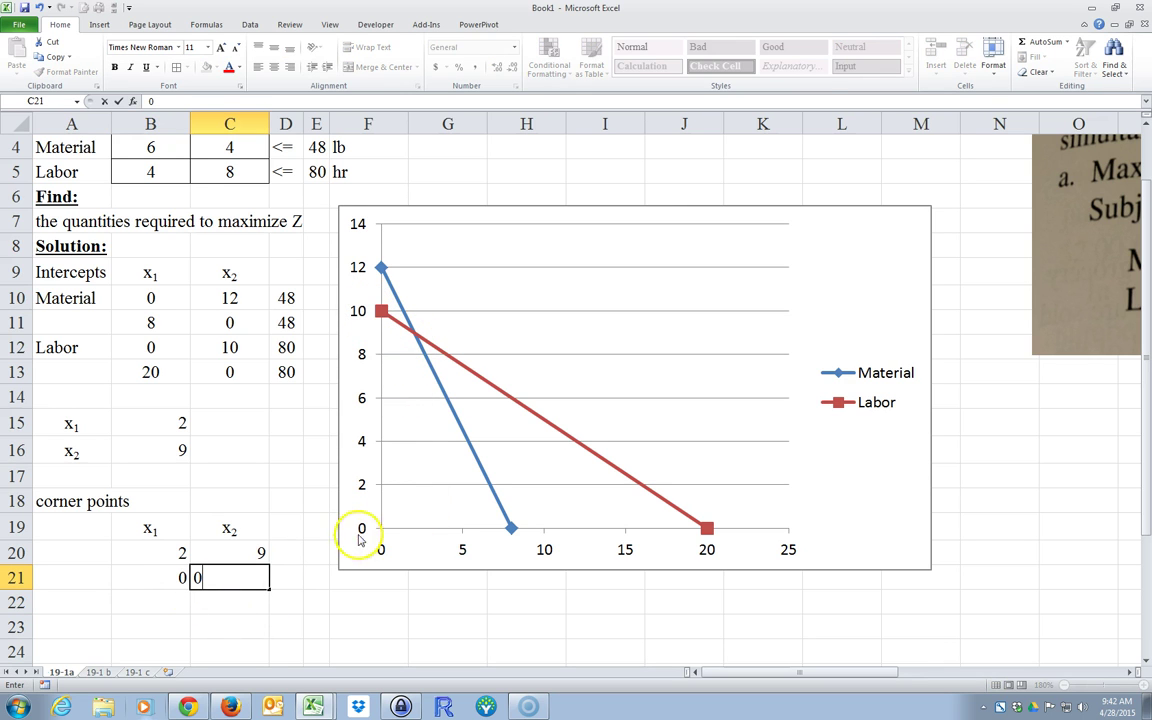
left_click(150, 603)
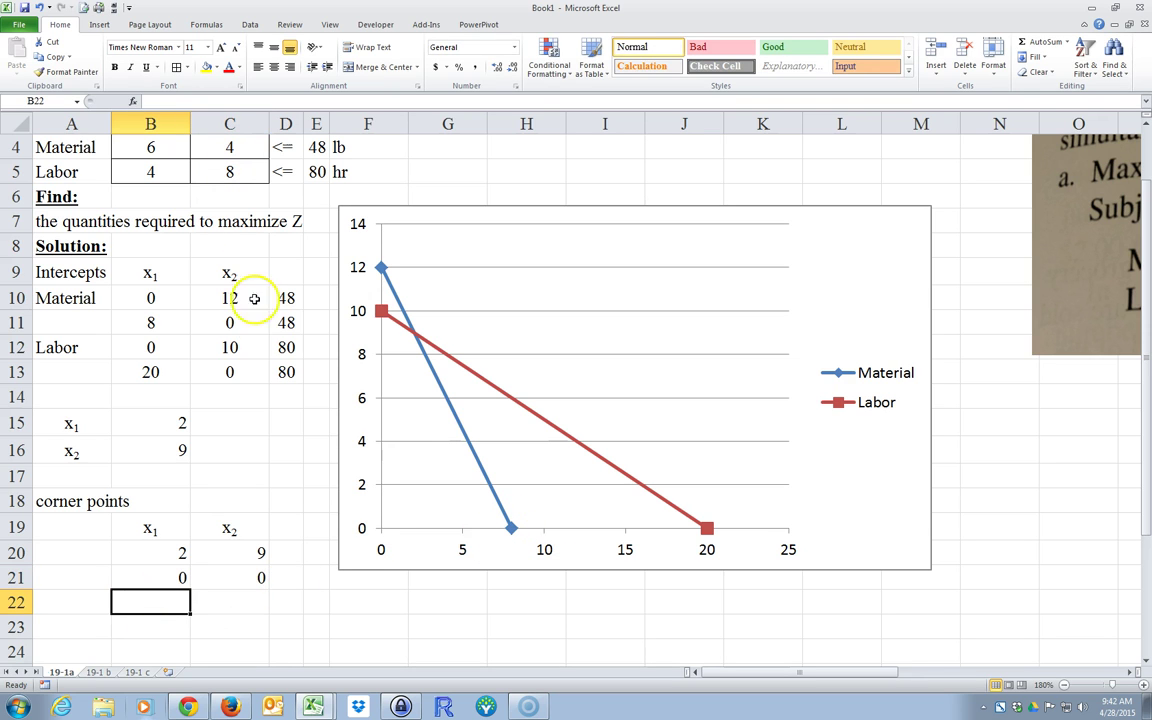
type("8")
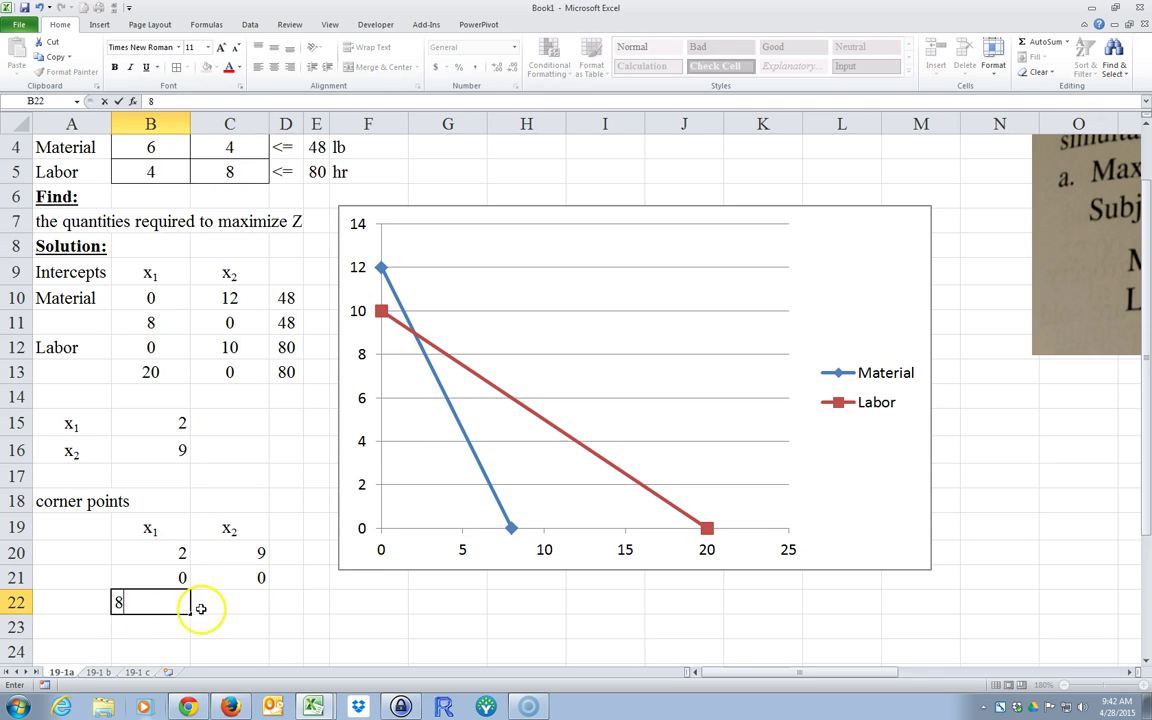
left_click(200, 608)
type("0")
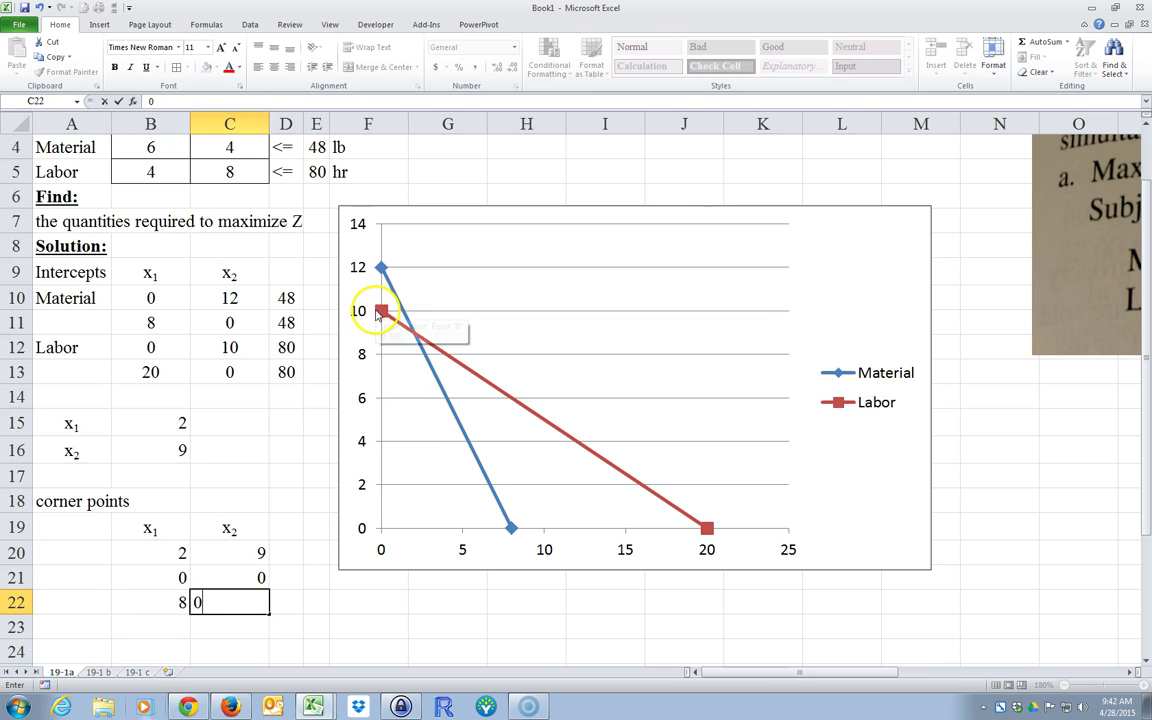
left_click(150, 630)
type("0")
left_click(232, 626)
type("1")
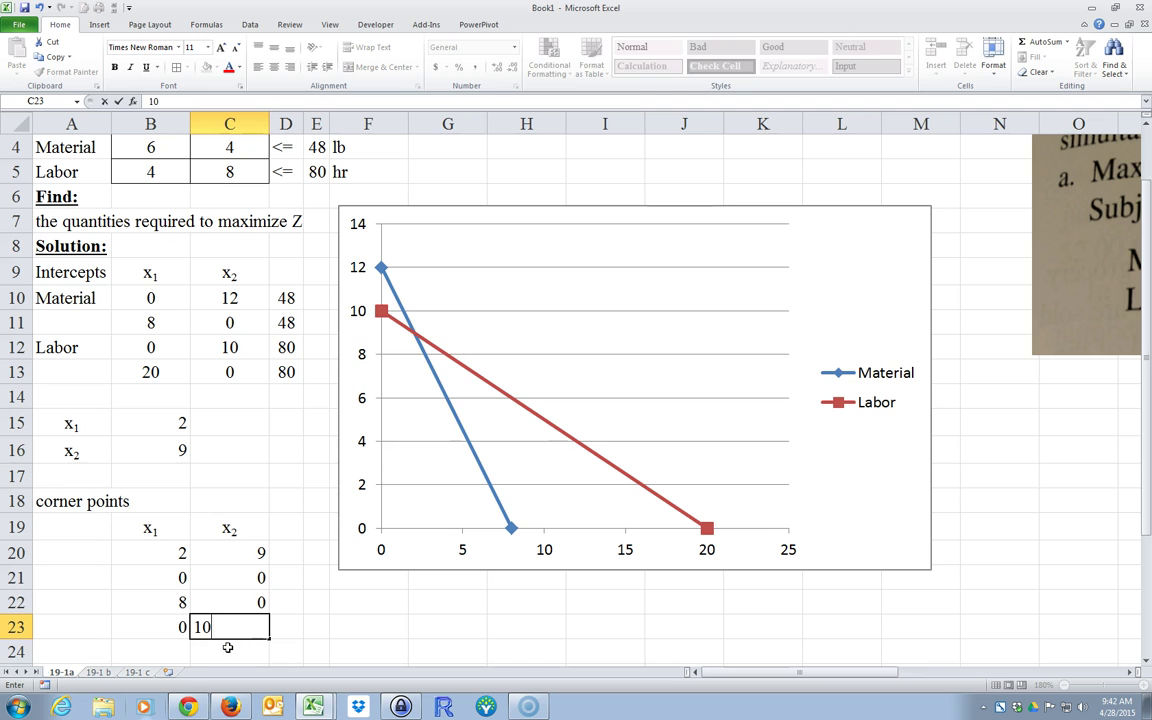
key("Return")
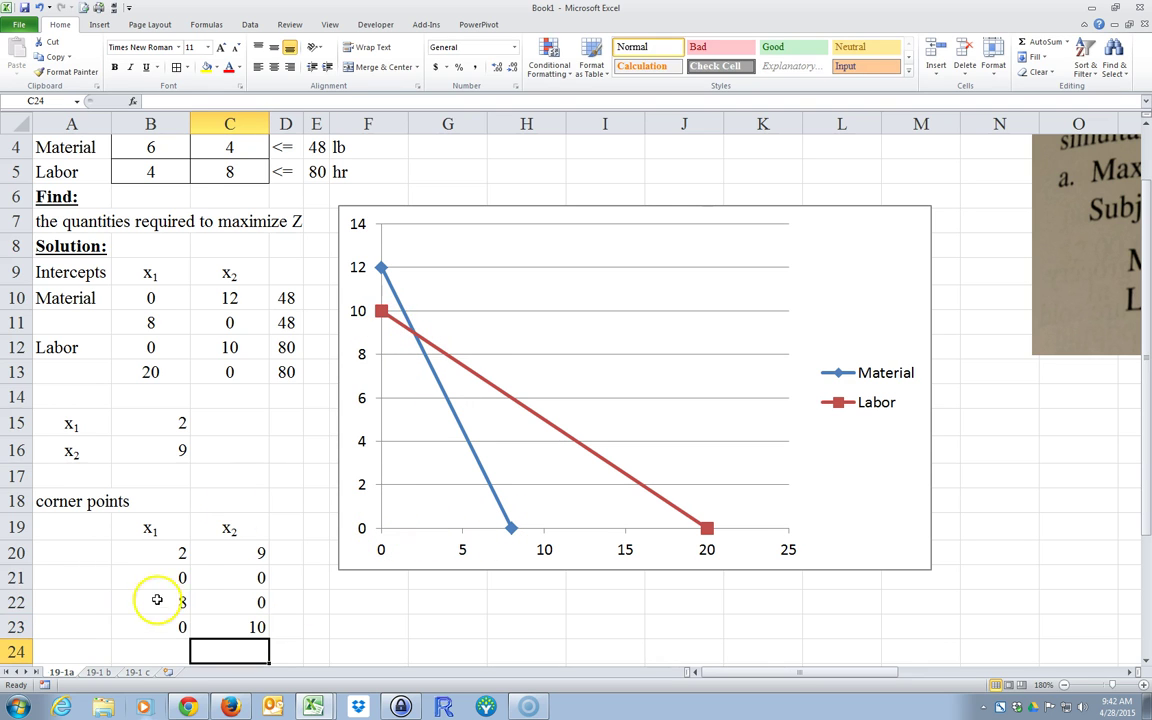
left_click(286, 532)
- Head D19 with Z and array-enter =MMULT(B20:C23,TRANSPOSE(B3:C3)) in D20:D23, giving 35, 0, 32, 30
type("Z")
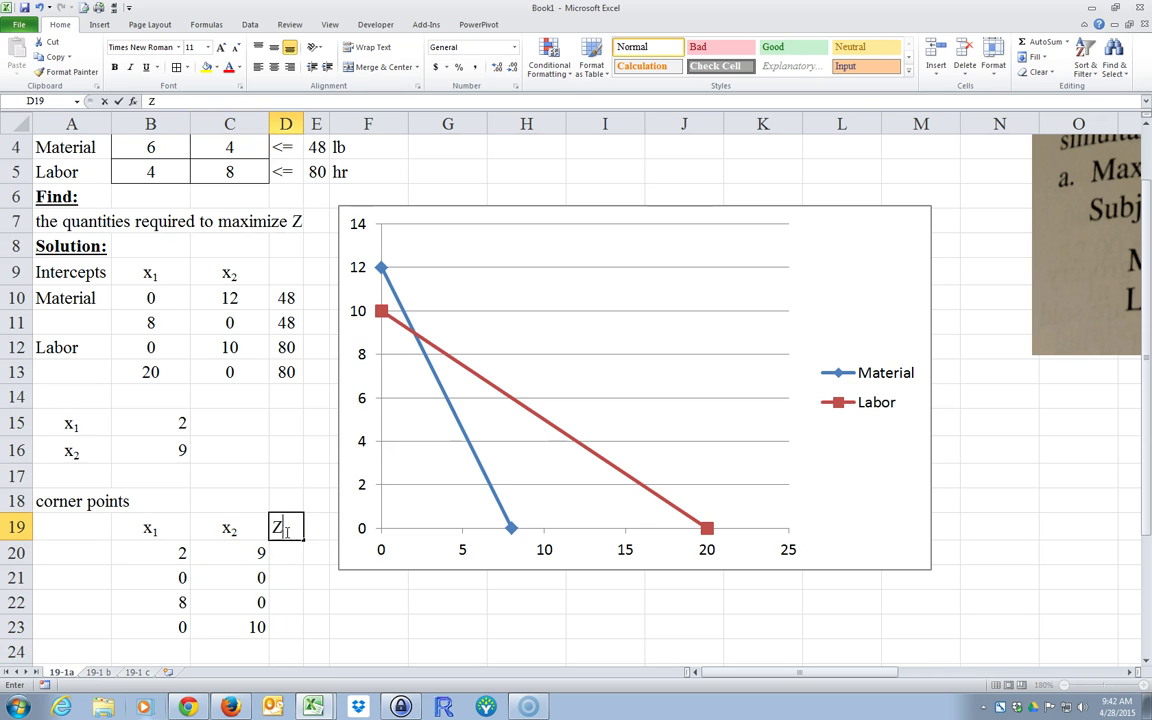
key("Return")
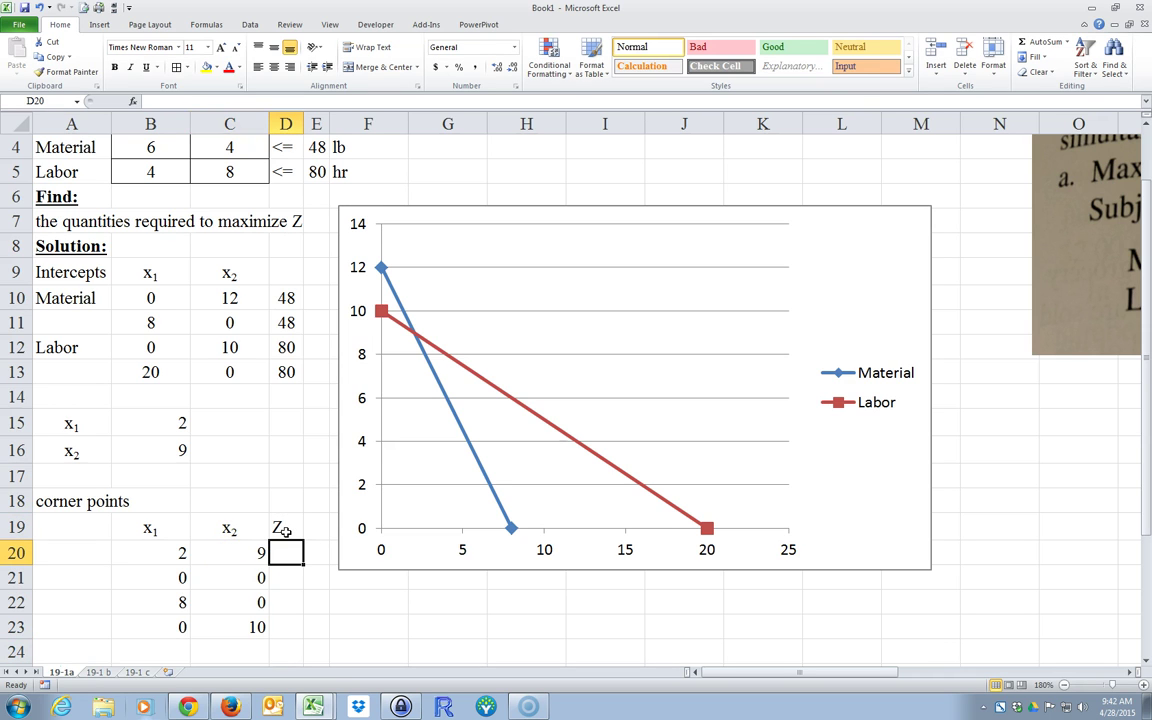
left_click(343, 629)
left_click_drag(290, 545, 288, 626)
type("=")
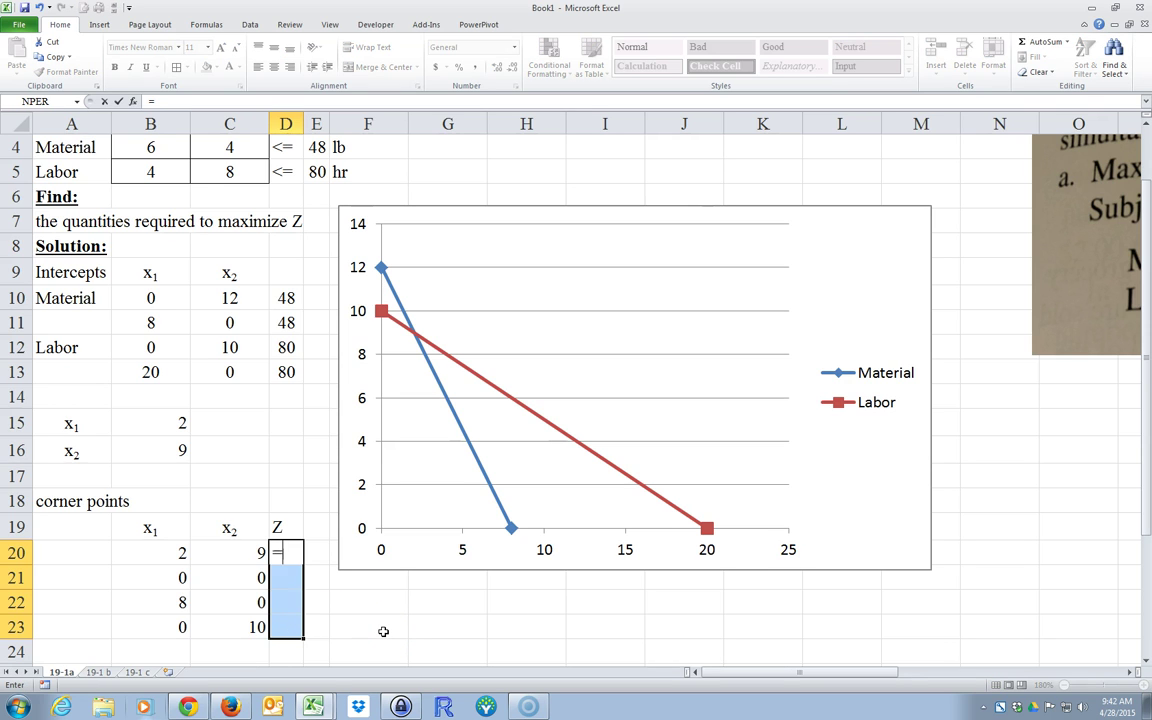
type("mmult")
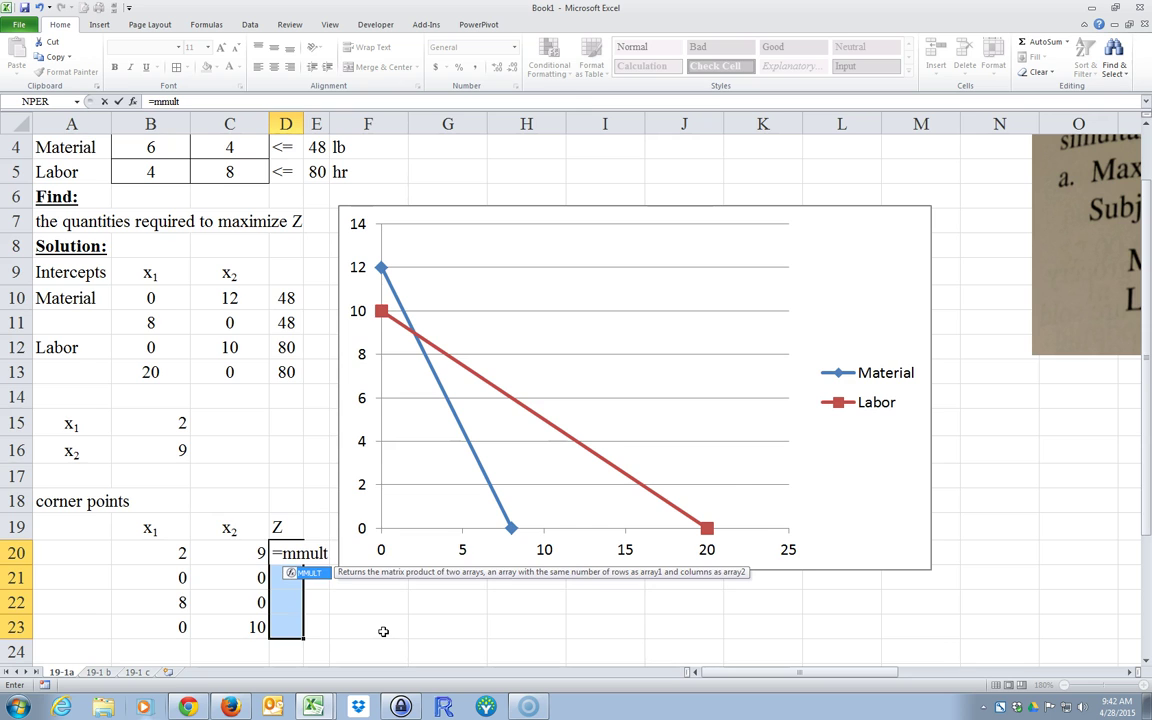
type("(")
left_click_drag(147, 553, 224, 620)
type(",in")
key("BackSpace")
key("BackSpace")
type("transpose(")
scroll(404, 575, "up", 1)
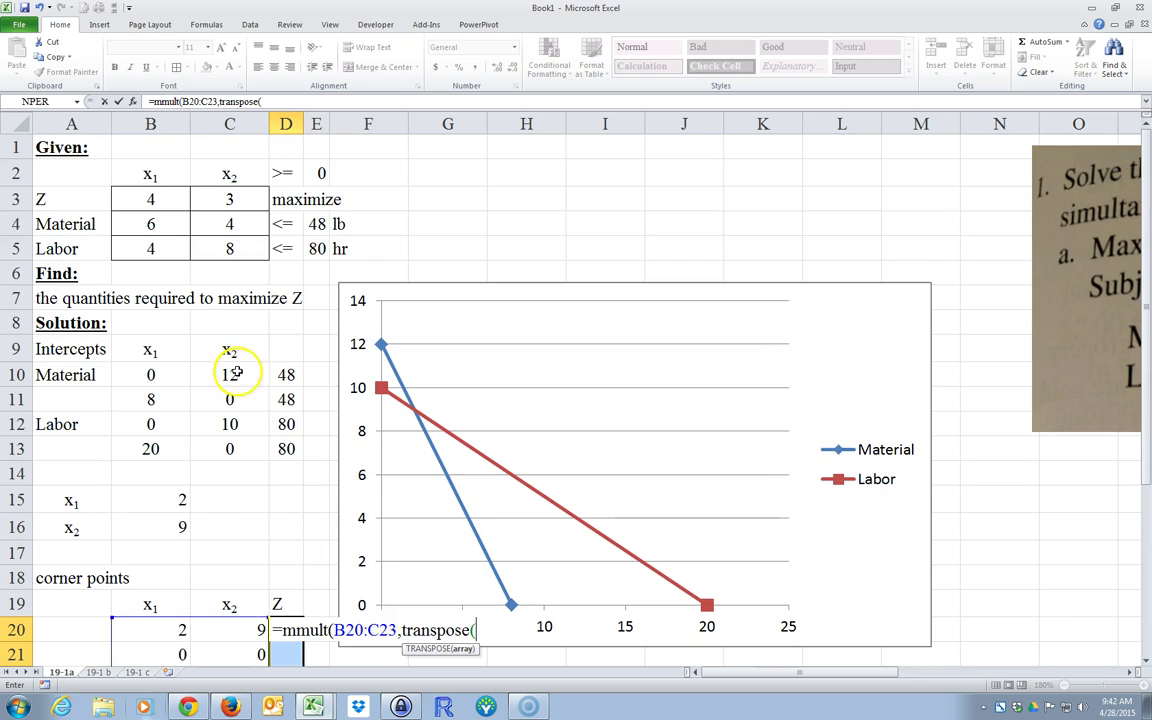
left_click_drag(133, 194, 205, 194)
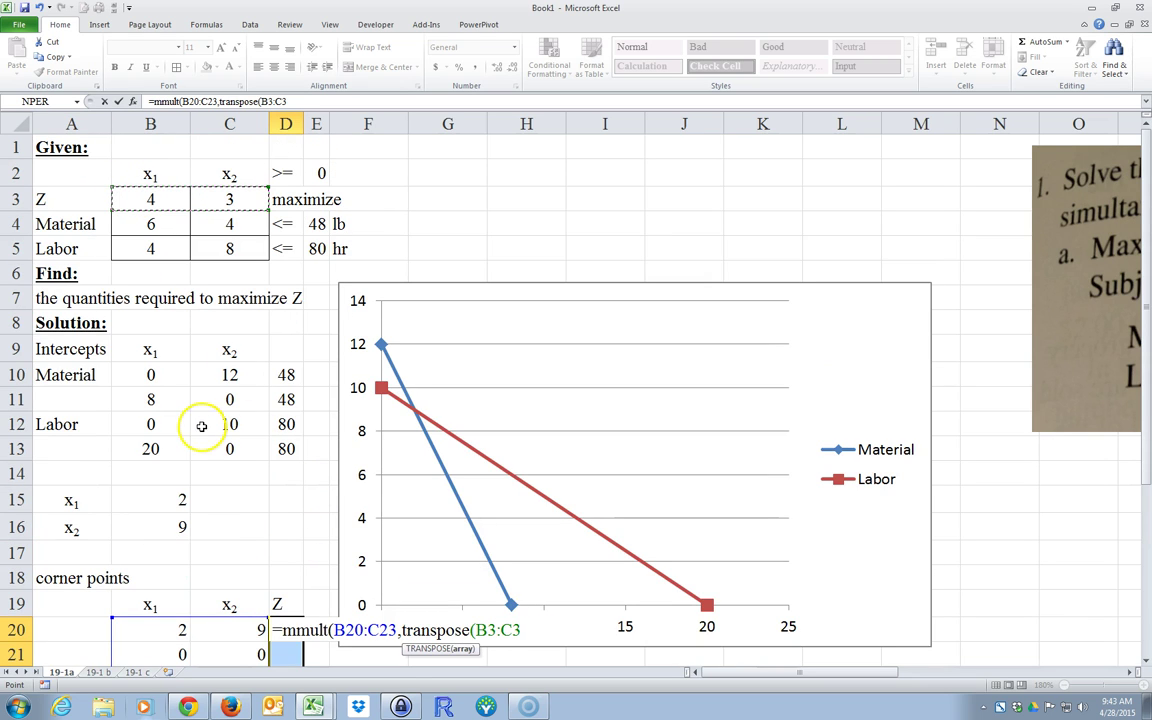
type("))")
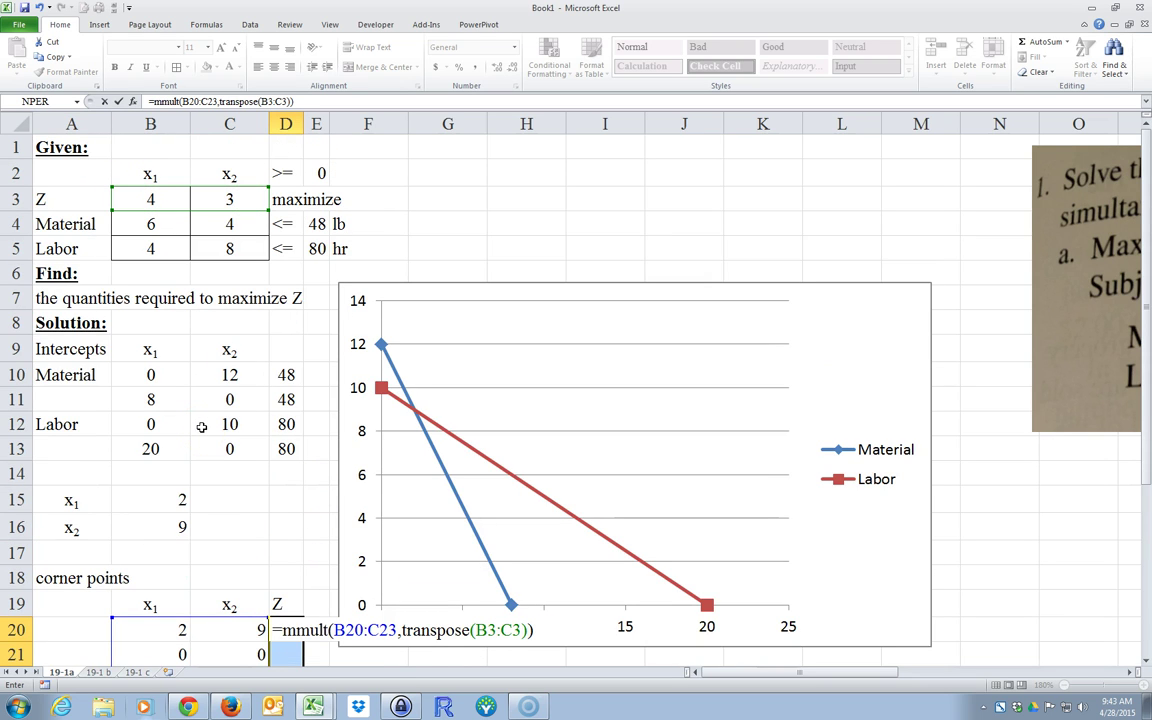
key("ctrl+shift+Return")
- Fill the optimal corner point row B20:D20 (2, 9, 35) with yellow
scroll(205, 390, "down", 1)
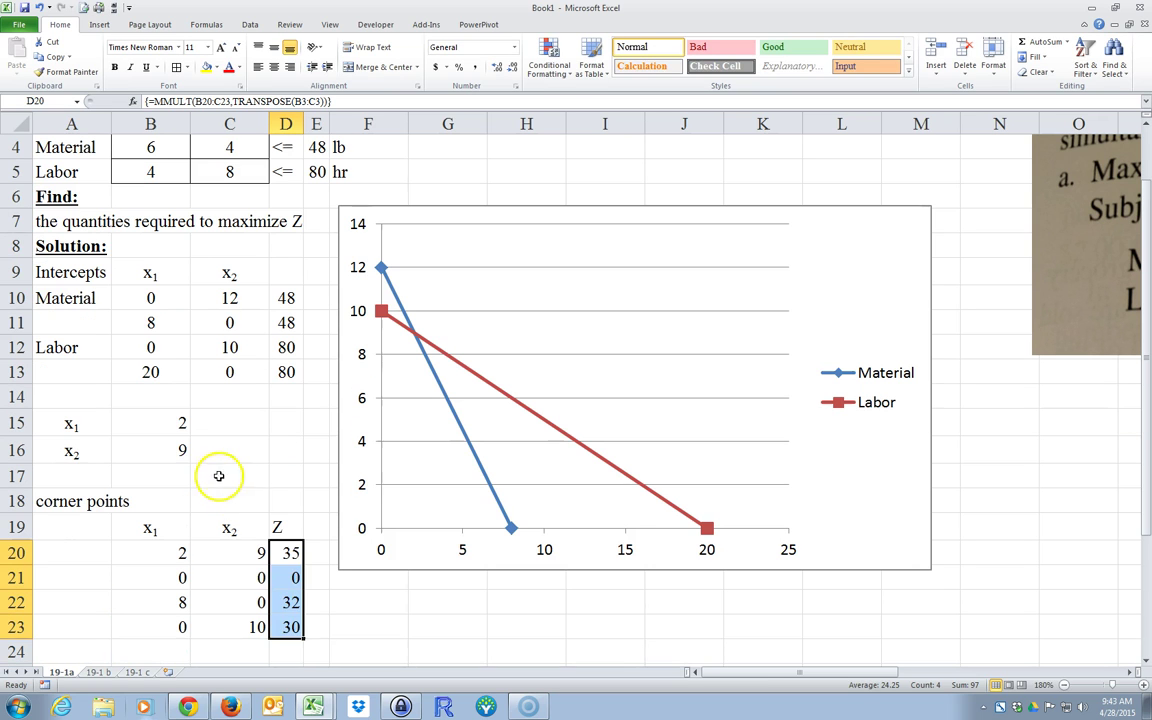
left_click(300, 649)
left_click_drag(290, 553, 289, 627)
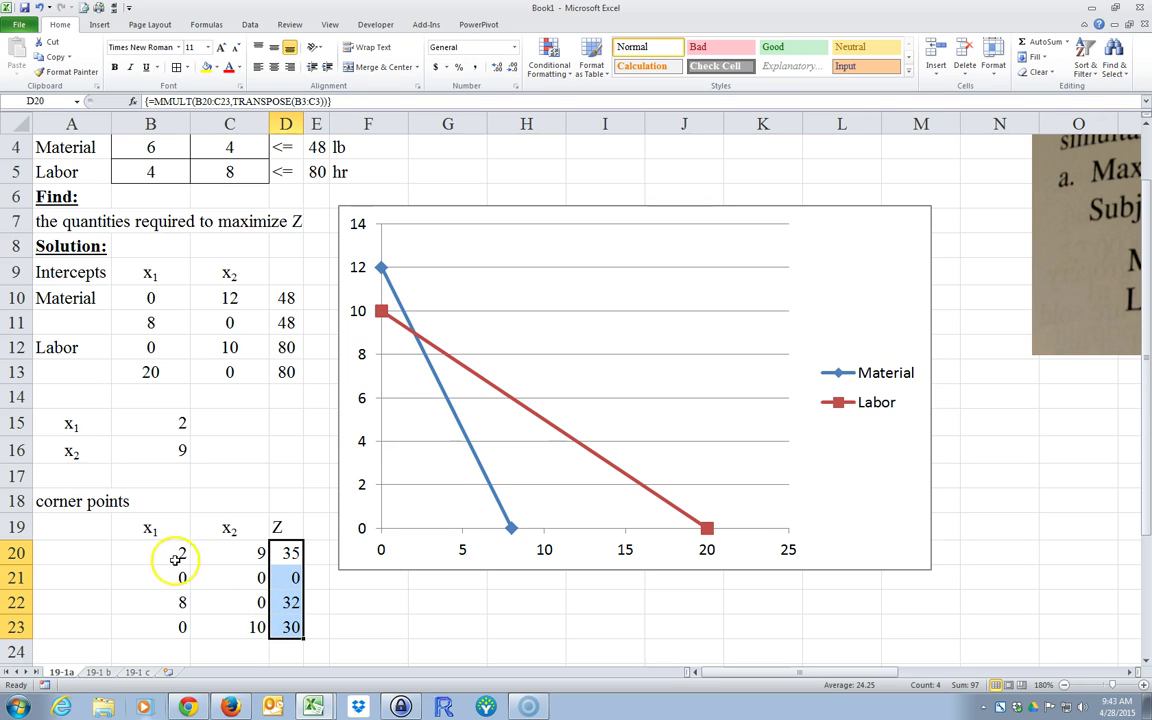
left_click_drag(162, 552, 278, 553)
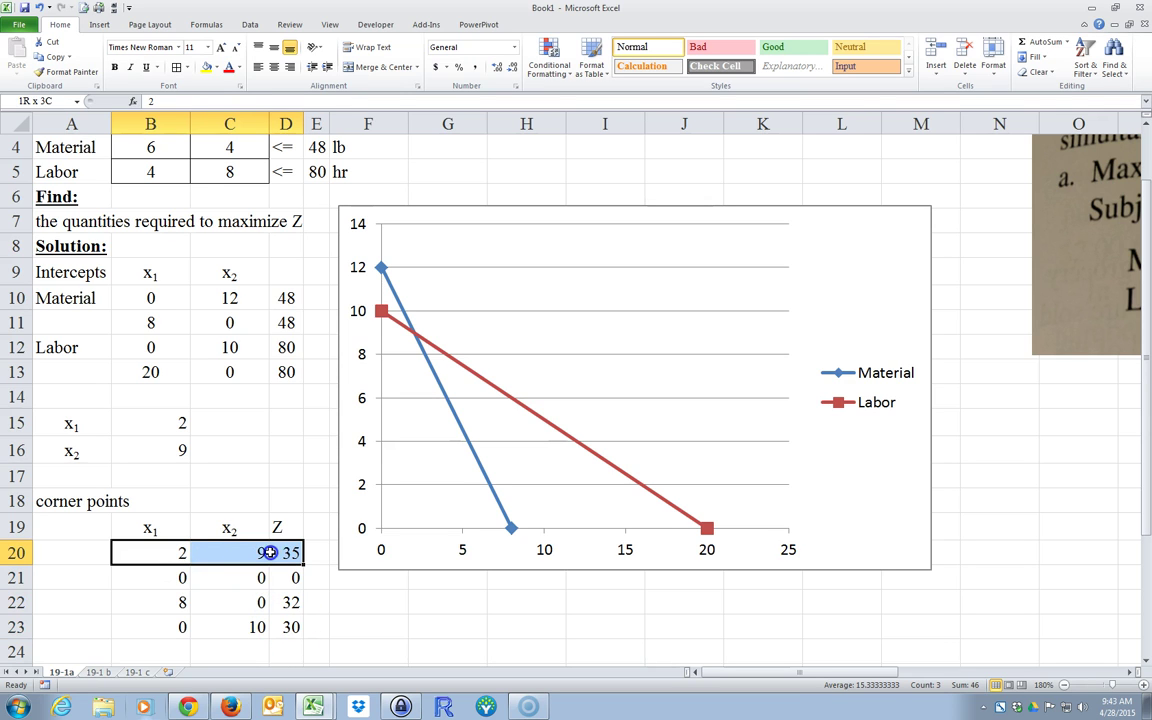
left_click(206, 67)
- Review the yellow optimal row (2, 9, 35), the Z formula in D20 and the Z label in A3
left_click(358, 600)
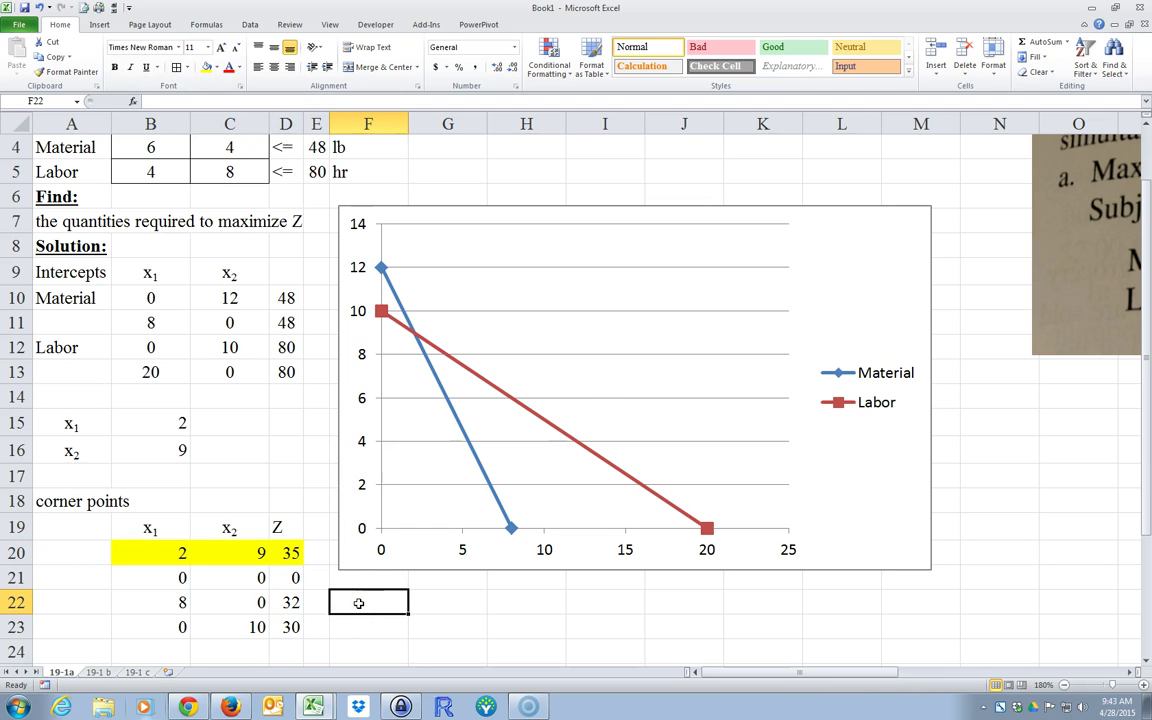
scroll(358, 600, "down", 1)
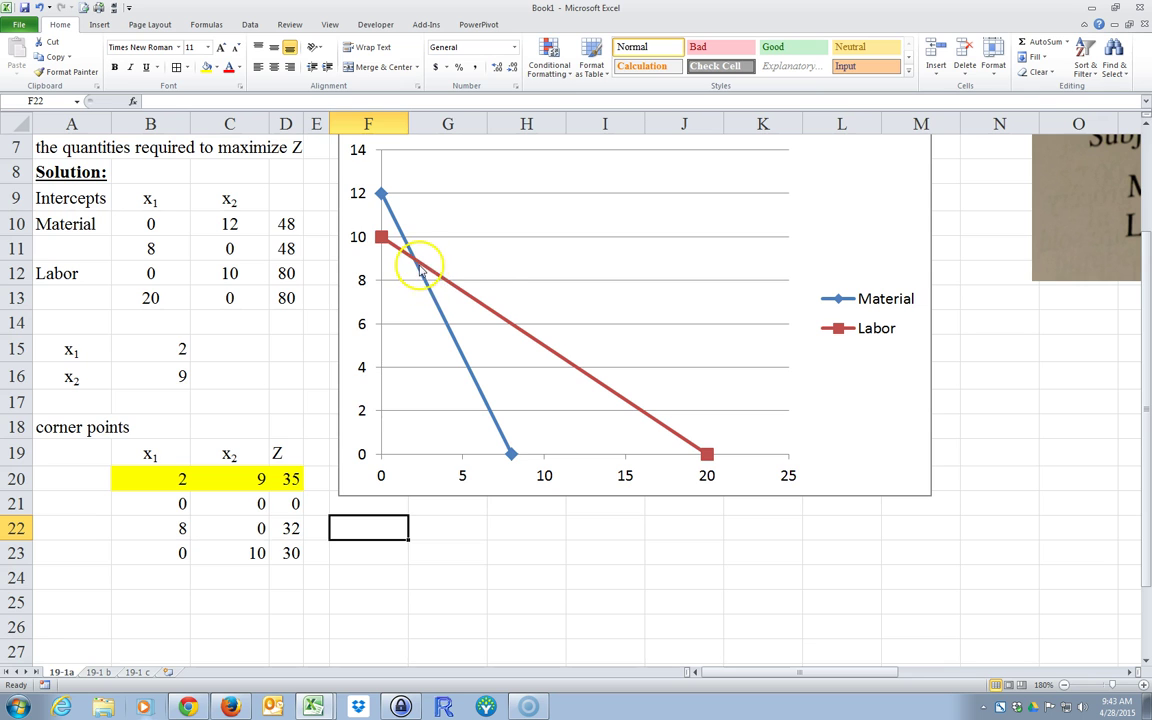
scroll(228, 293, "up", 2)
left_click_drag(150, 199, 211, 201)
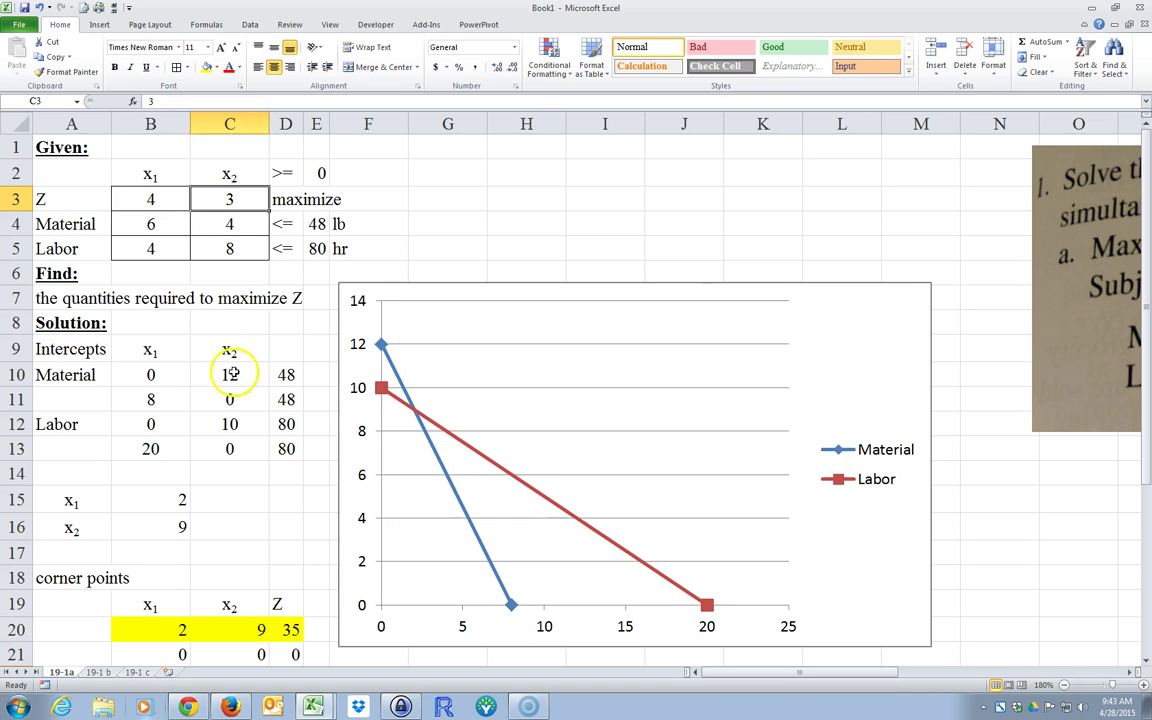
left_click(292, 629)
scroll(312, 594, "down", 1)
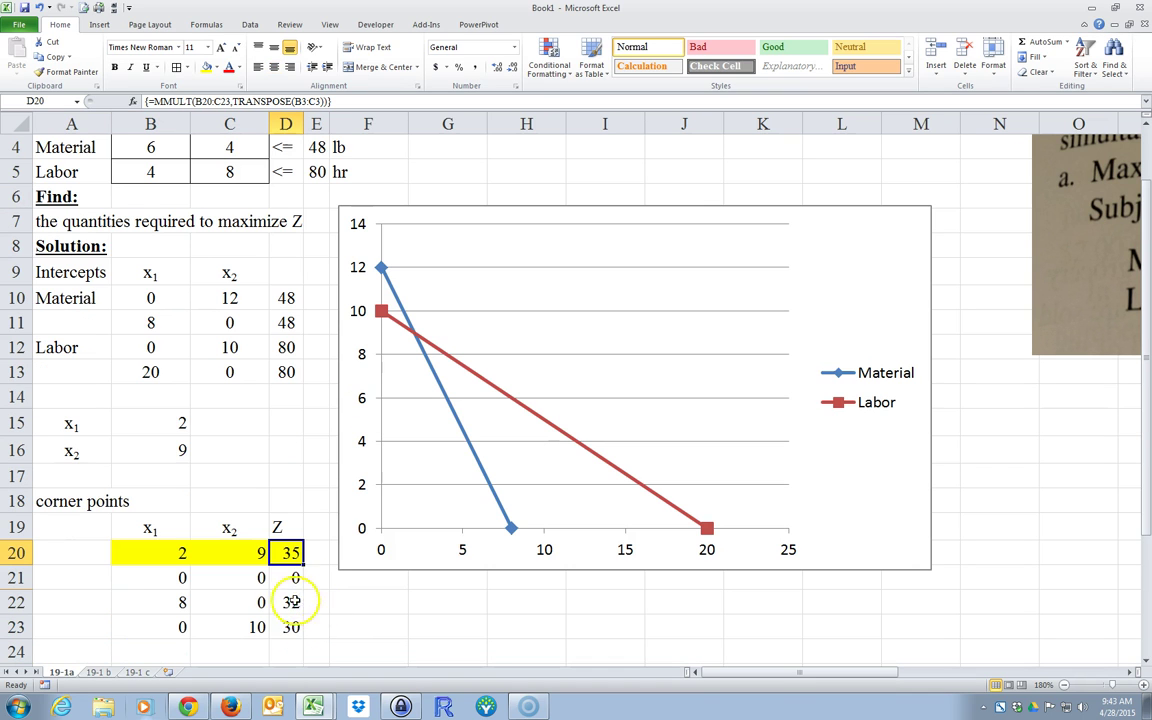
left_click(360, 614)
scroll(360, 610, "down", 2)
scroll(361, 607, "up", 2)
scroll(360, 607, "up", 1)
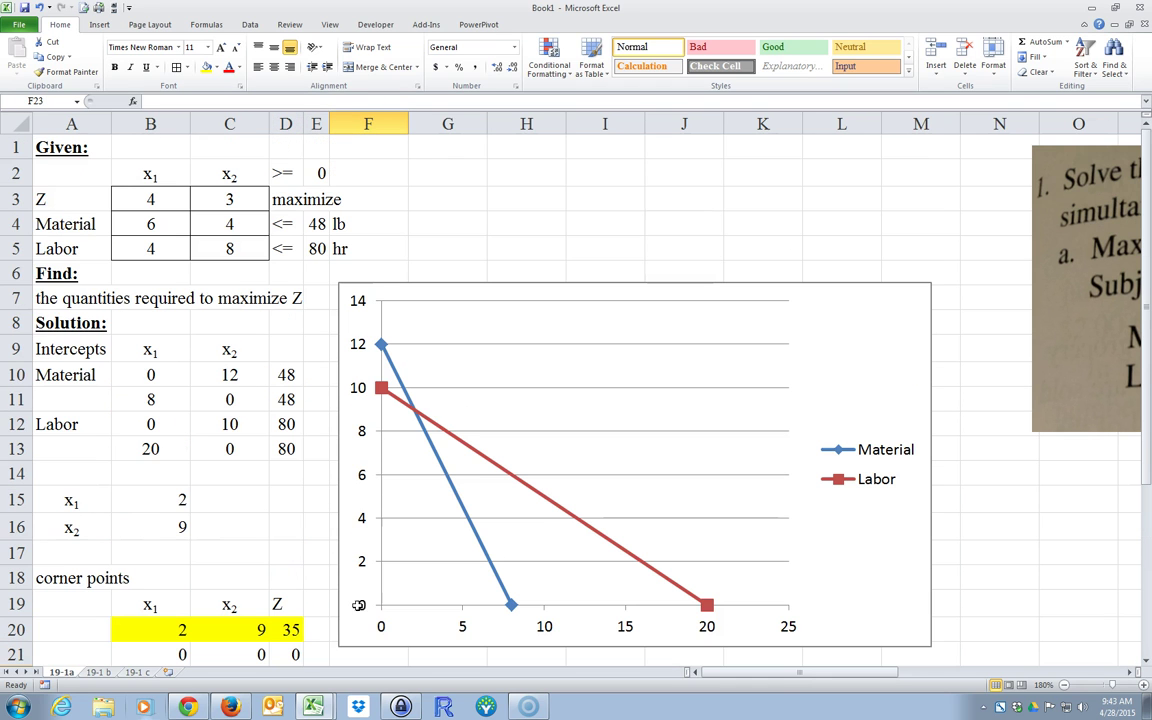
left_click(60, 201)
left_click_drag(60, 201, 65, 226)
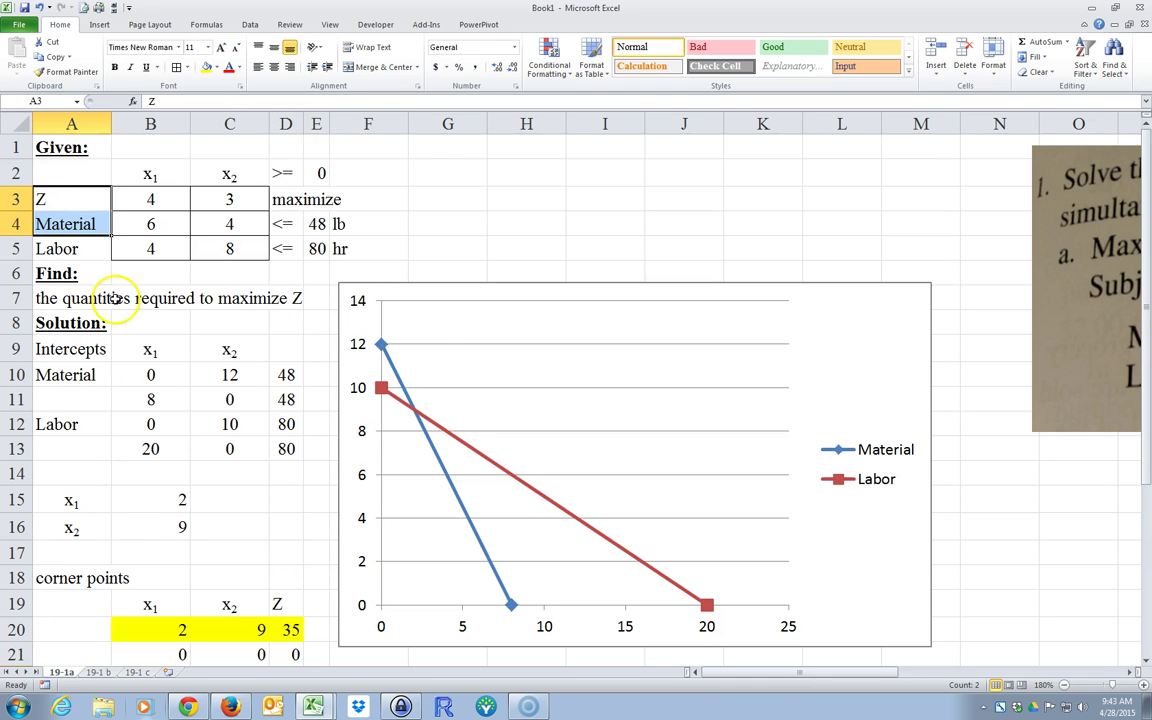
scroll(140, 400, "down", 5)
- Type the heading 'alternate solution:' in A24
left_click(78, 349)
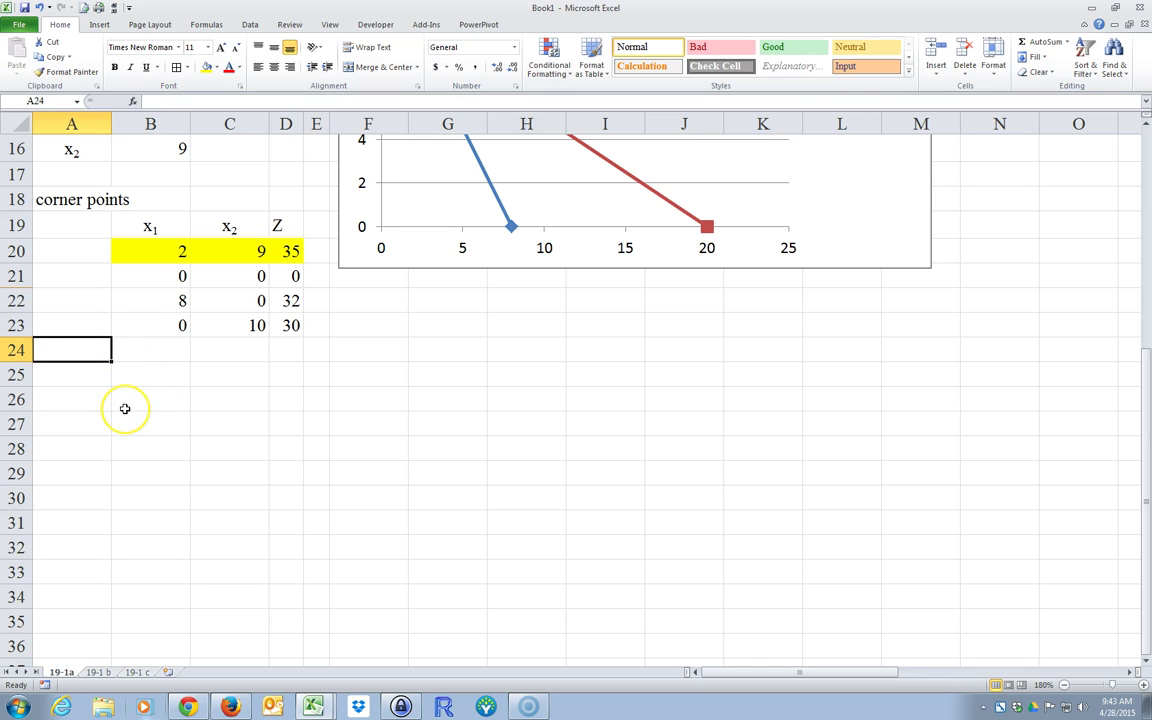
type("a;")
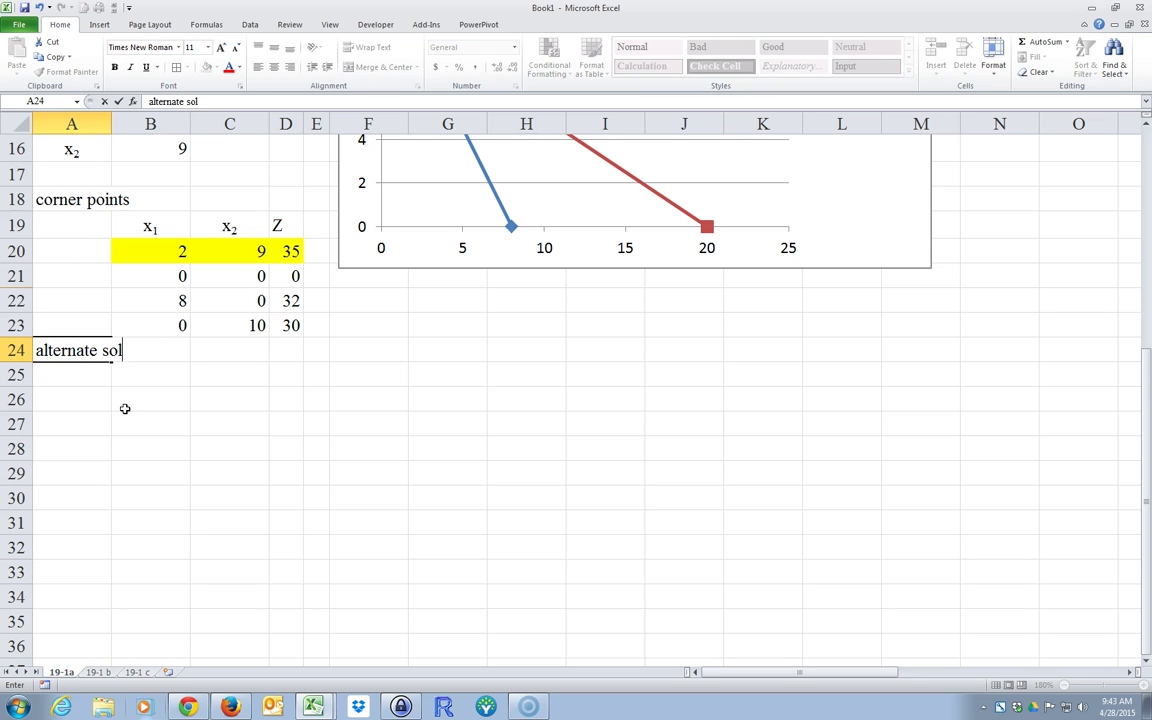
type("lternate solution:")
key("Return")
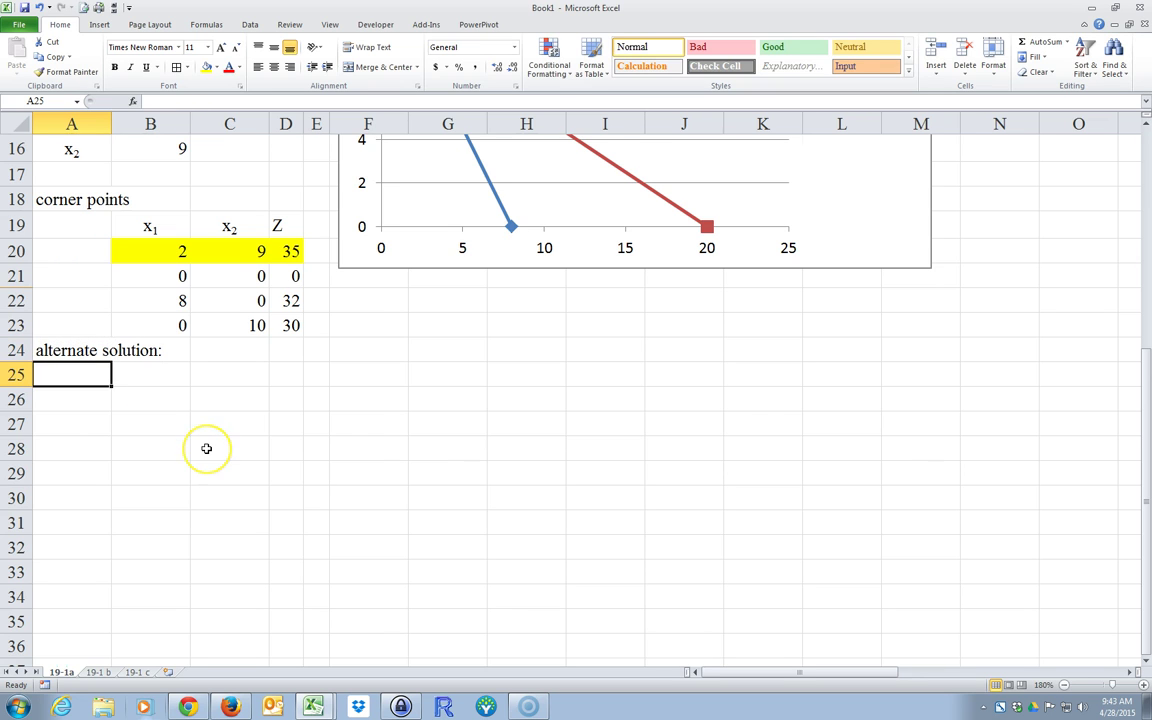
- Copy the Z, Material and Labor labels from A3:A5 into A26:A28
scroll(206, 447, "up", 5)
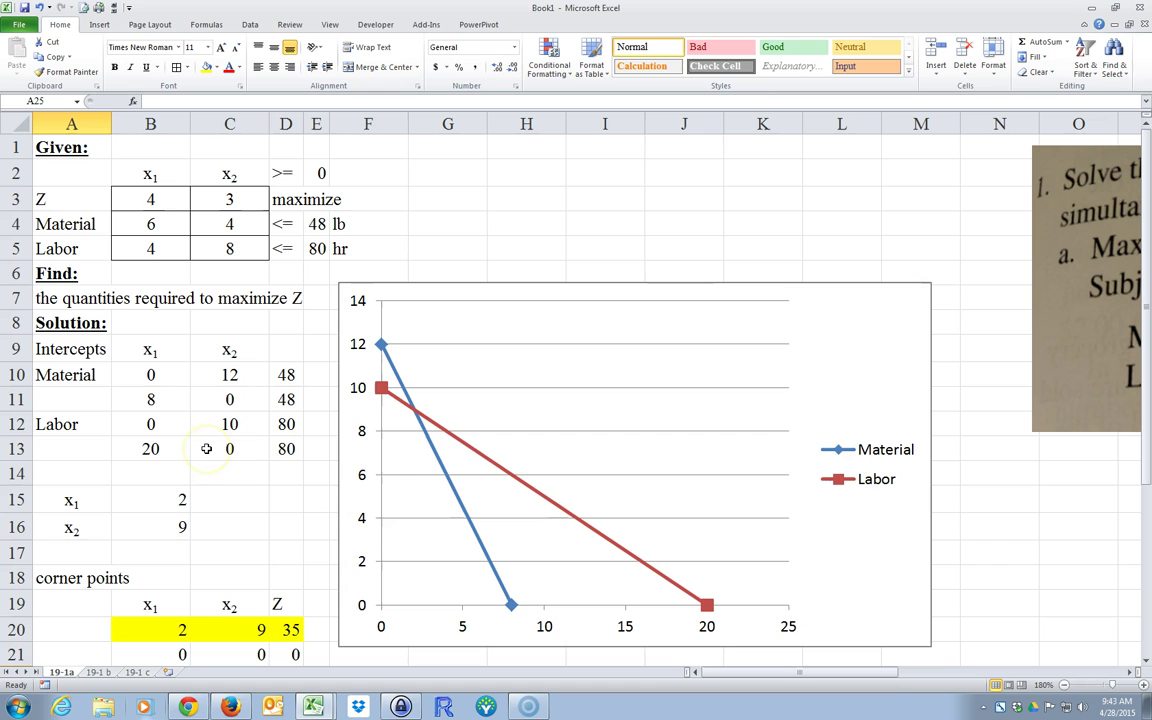
left_click_drag(72, 190, 75, 233)
right_click(75, 233)
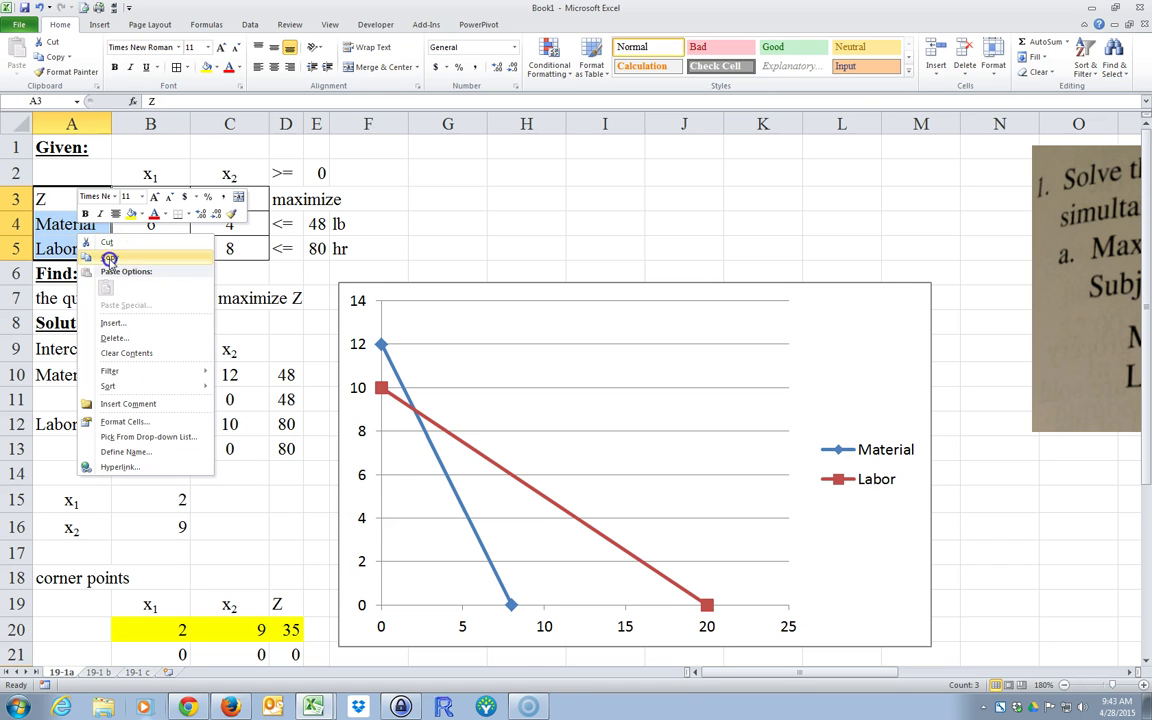
left_click(108, 258)
scroll(90, 386, "down", 5)
left_click(73, 400)
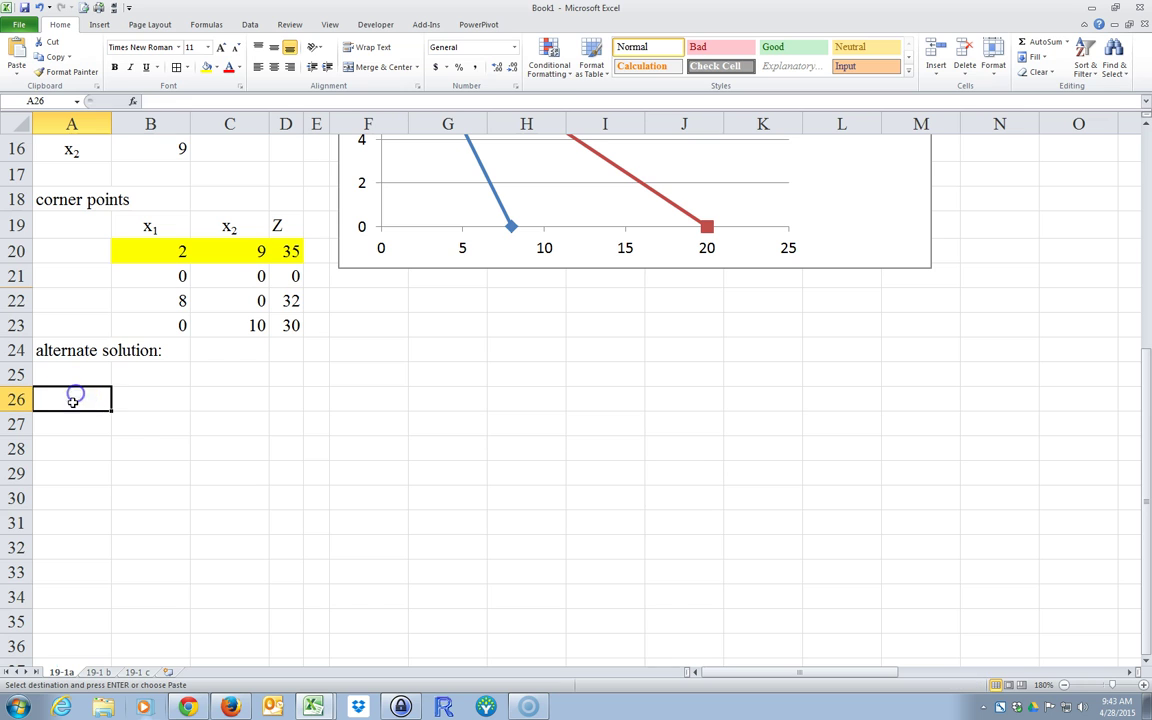
right_click(73, 400)
left_click(98, 455)
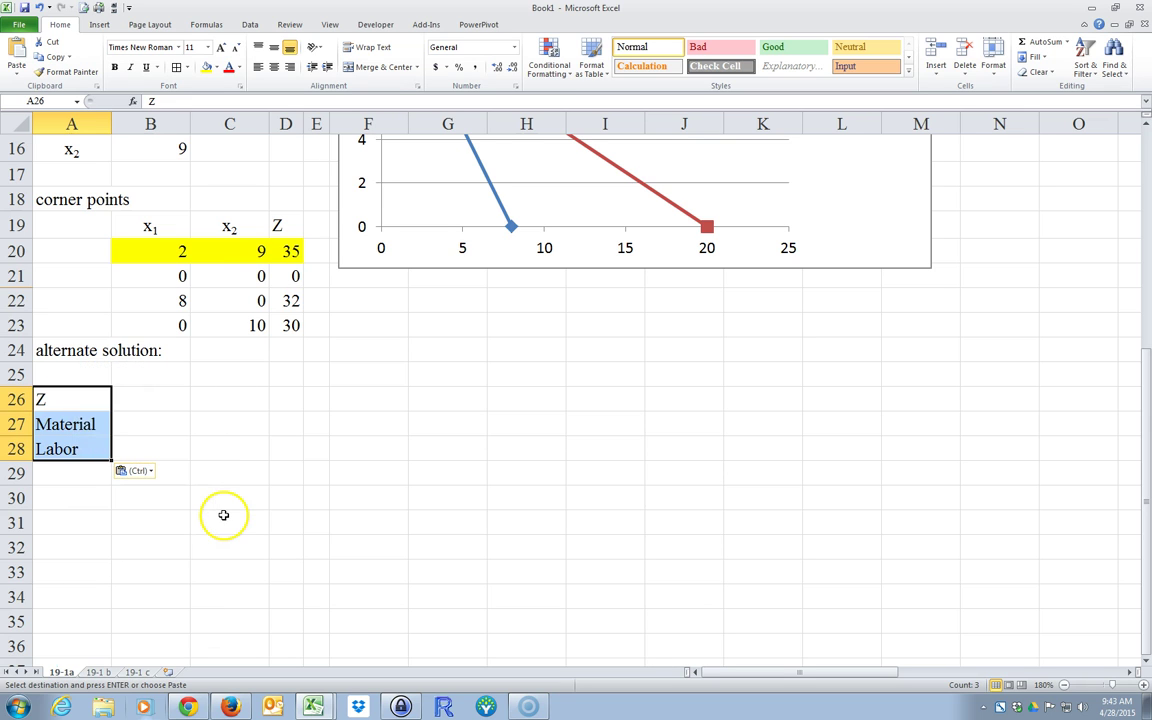
left_click(224, 515)
- Copy the x1, x2 headings and values to B29:C30, then set both trial values to 1
left_click_drag(170, 216, 223, 257)
right_click(223, 252)
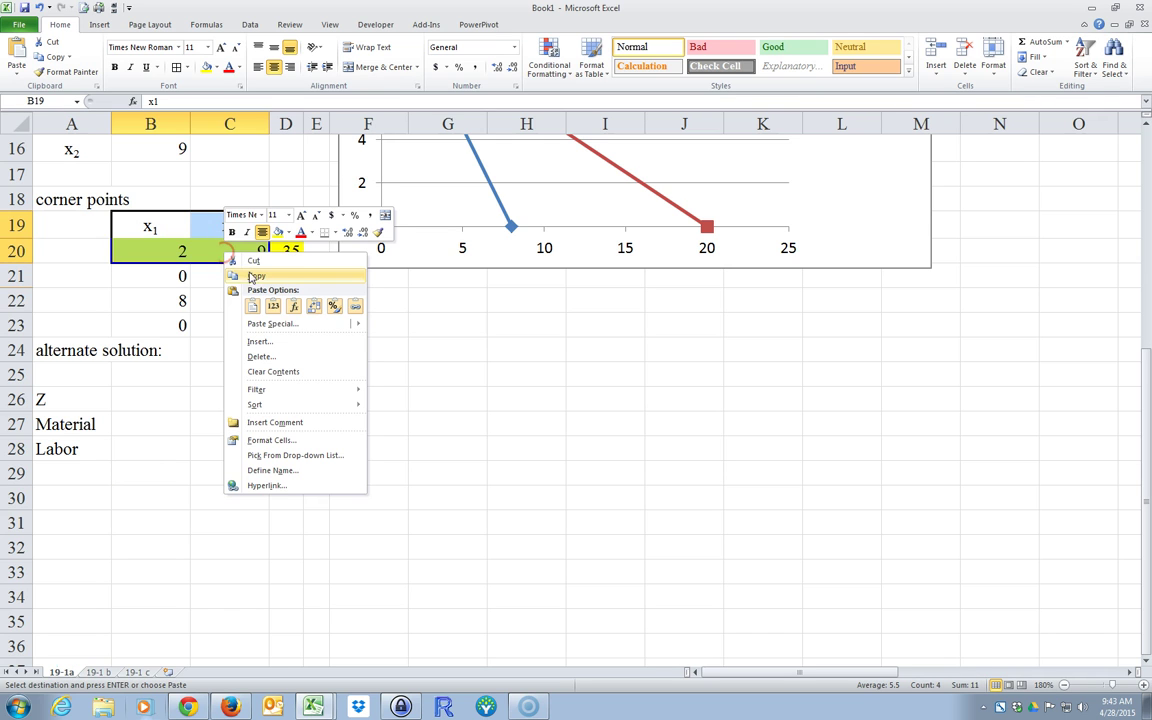
left_click(155, 470)
right_click(158, 472)
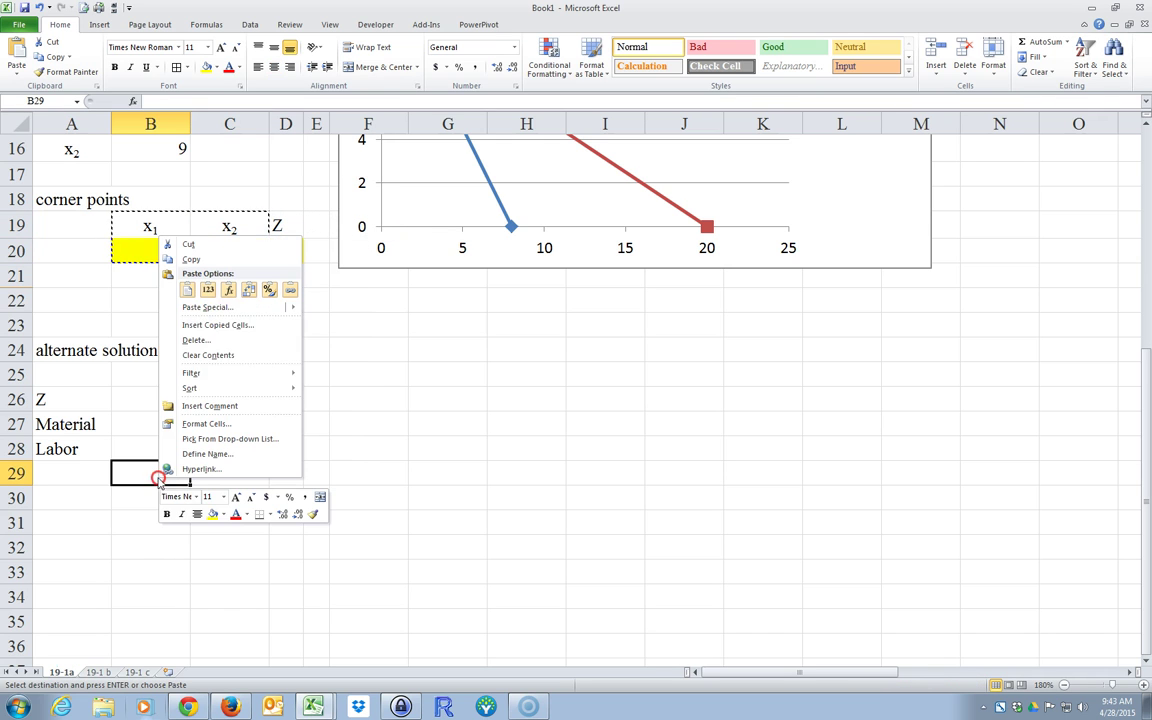
left_click(187, 290)
left_click(150, 498)
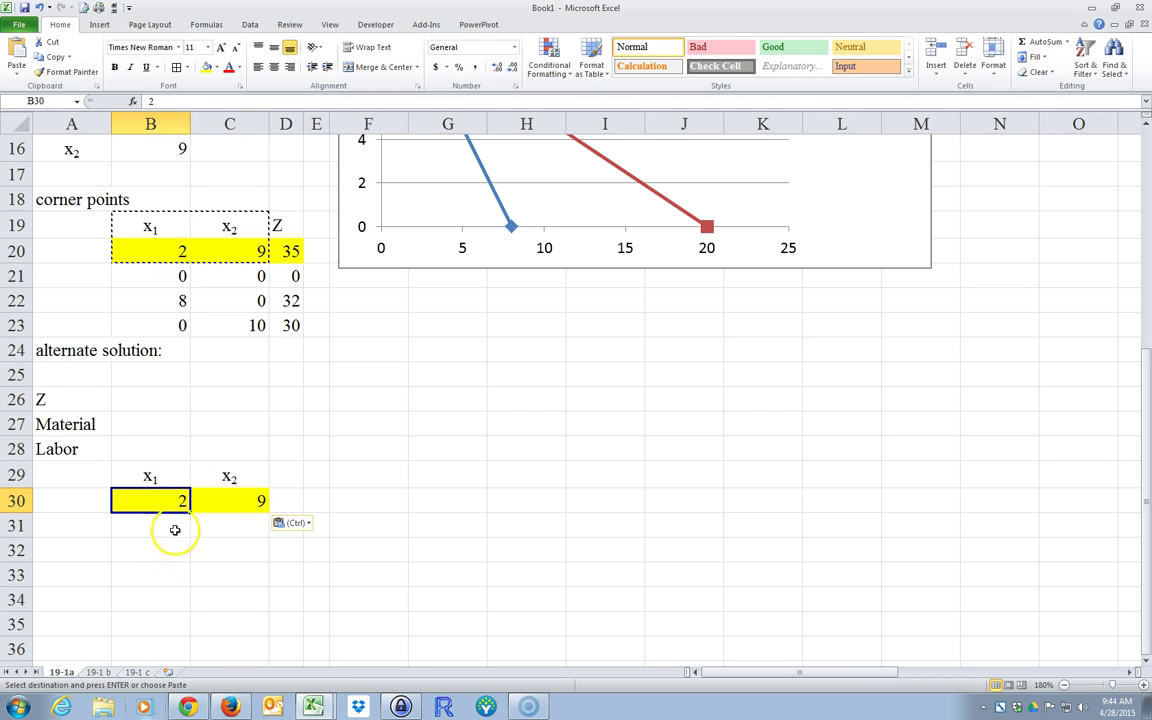
type("1")
left_click(231, 502)
type("1")
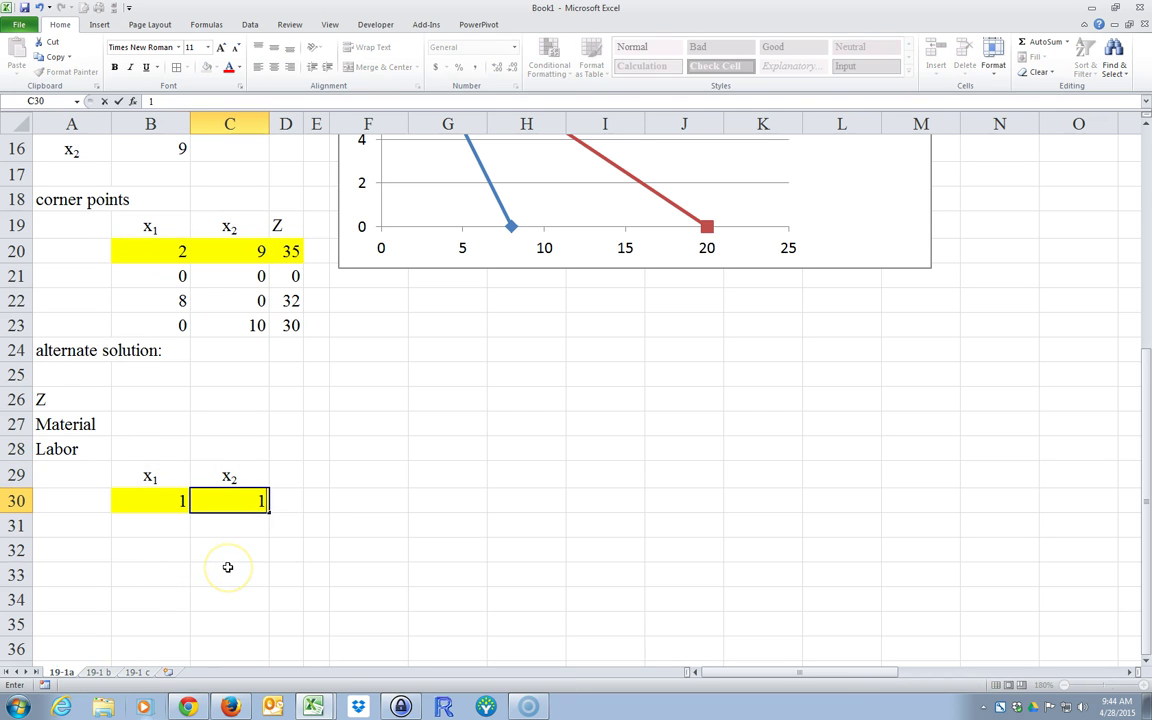
key("Return")
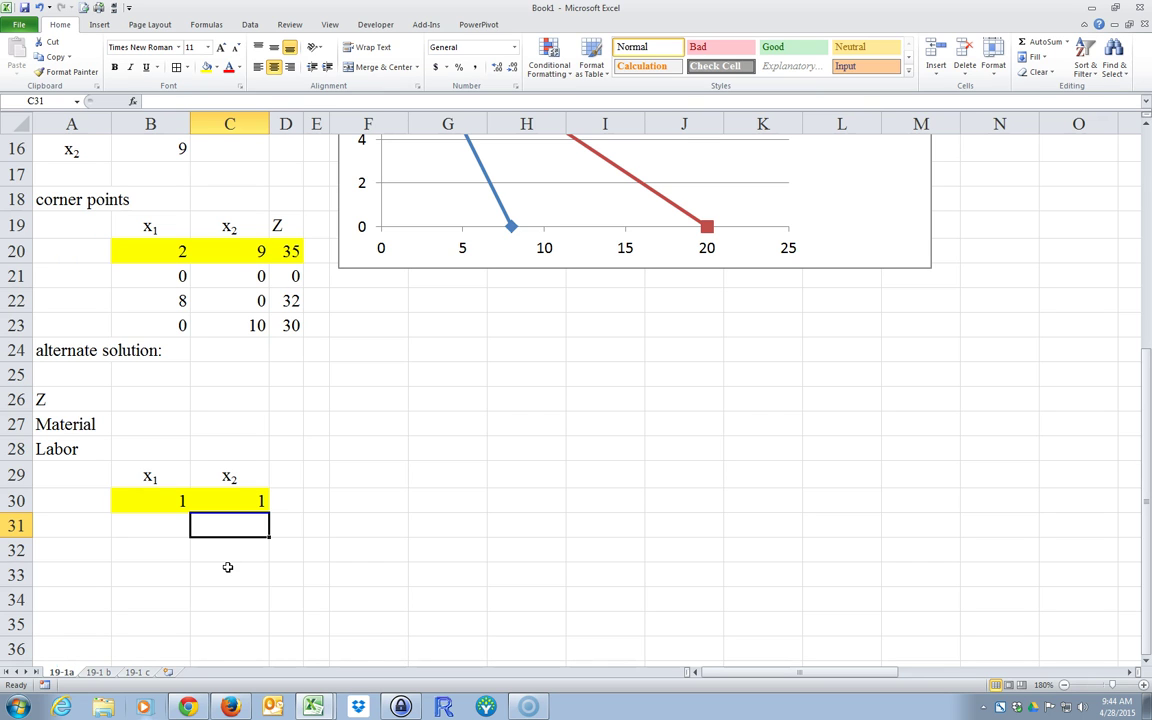
- Check the trial values 1 and 1 in B30:C30
left_click_drag(150, 499, 221, 500)
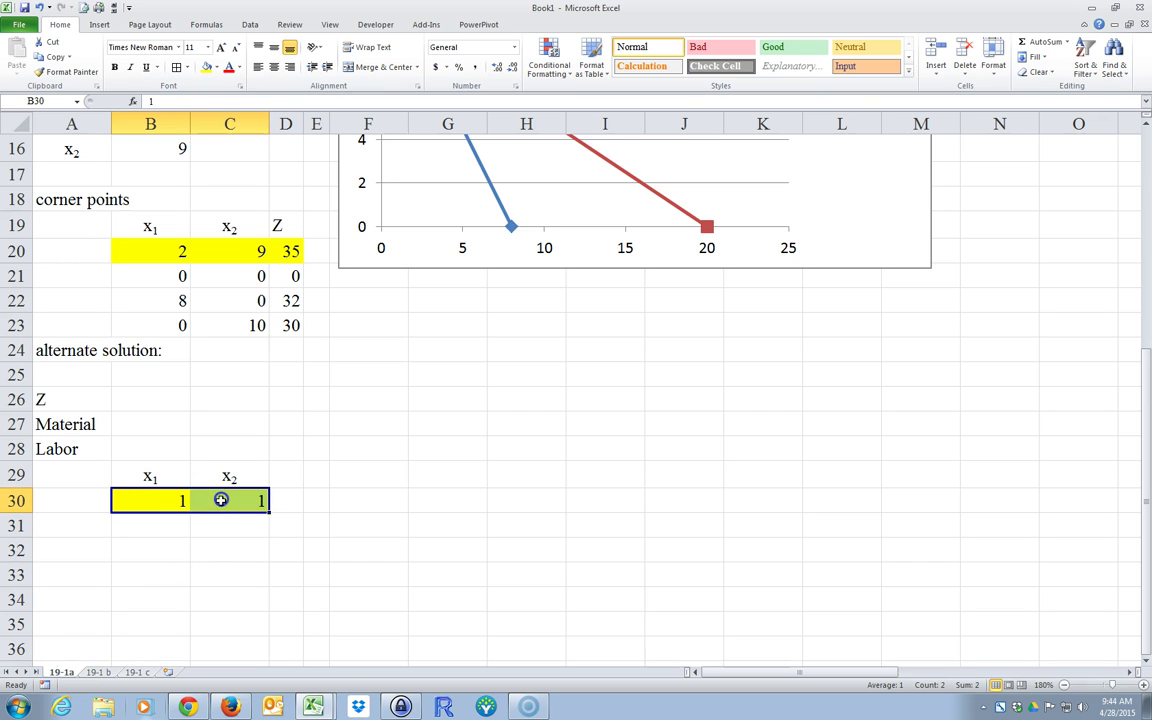
scroll(210, 576, "up", 5)
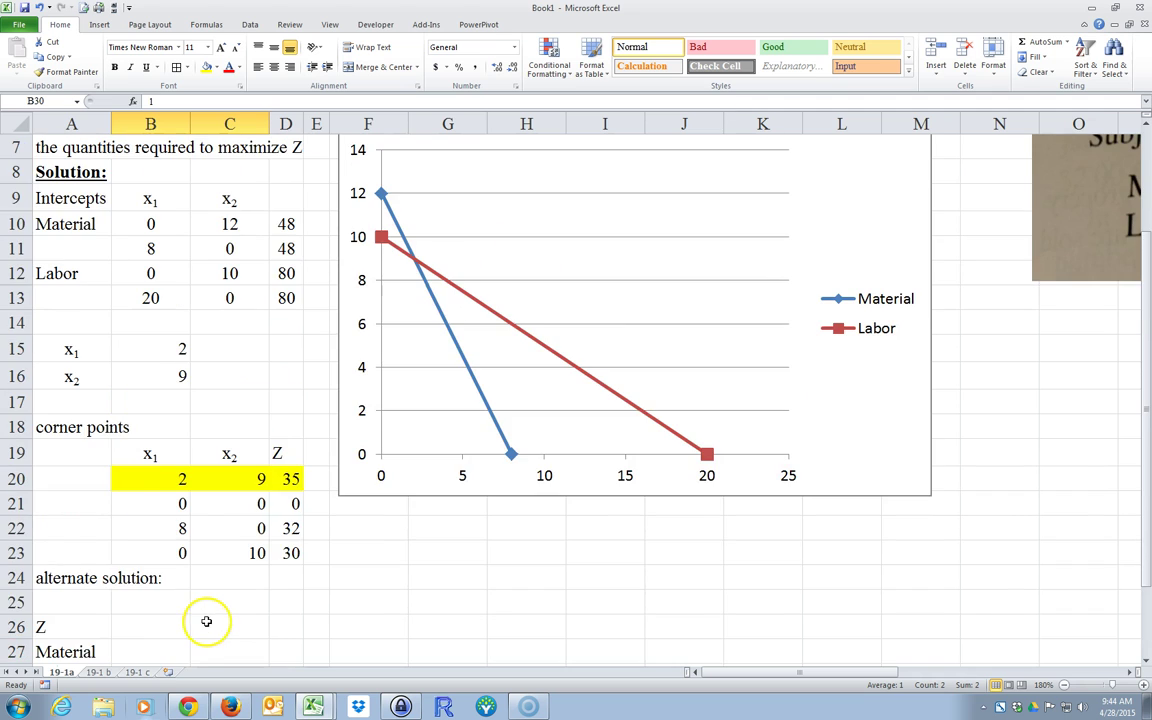
scroll(200, 615, "down", 4)
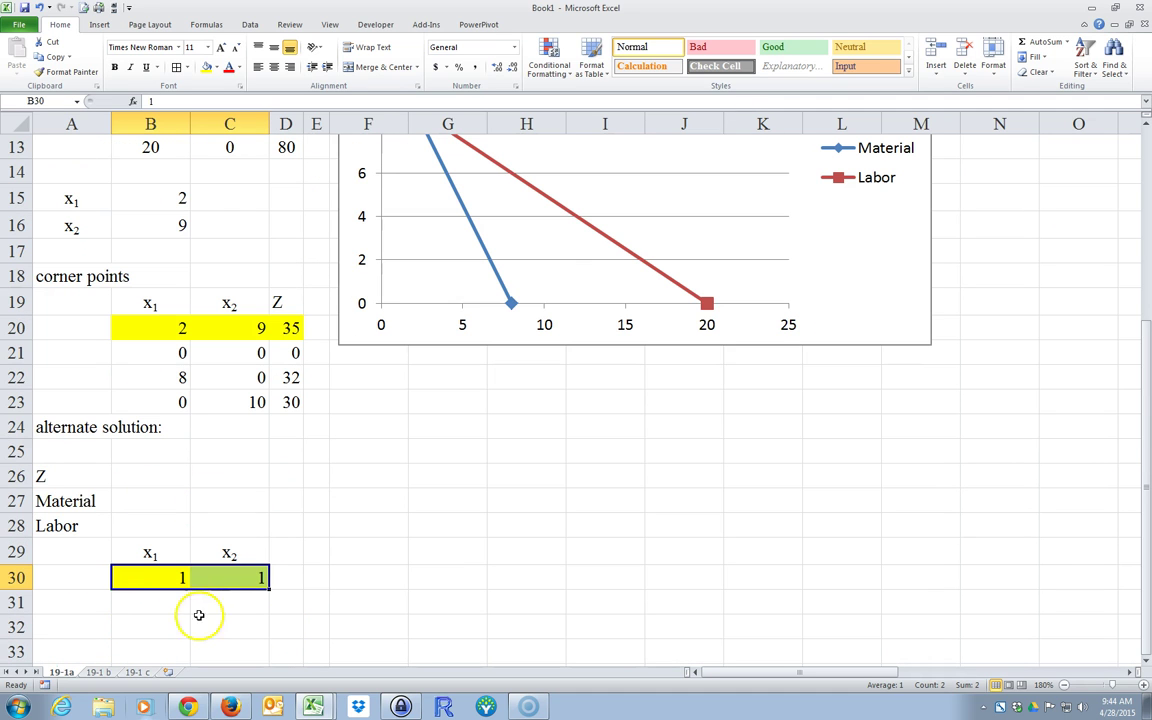
left_click(120, 628)
- Begin an MMULT entry for B26:B28 referencing B3:C5, undoing a stray comma typed into B3
left_click_drag(146, 481, 145, 517)
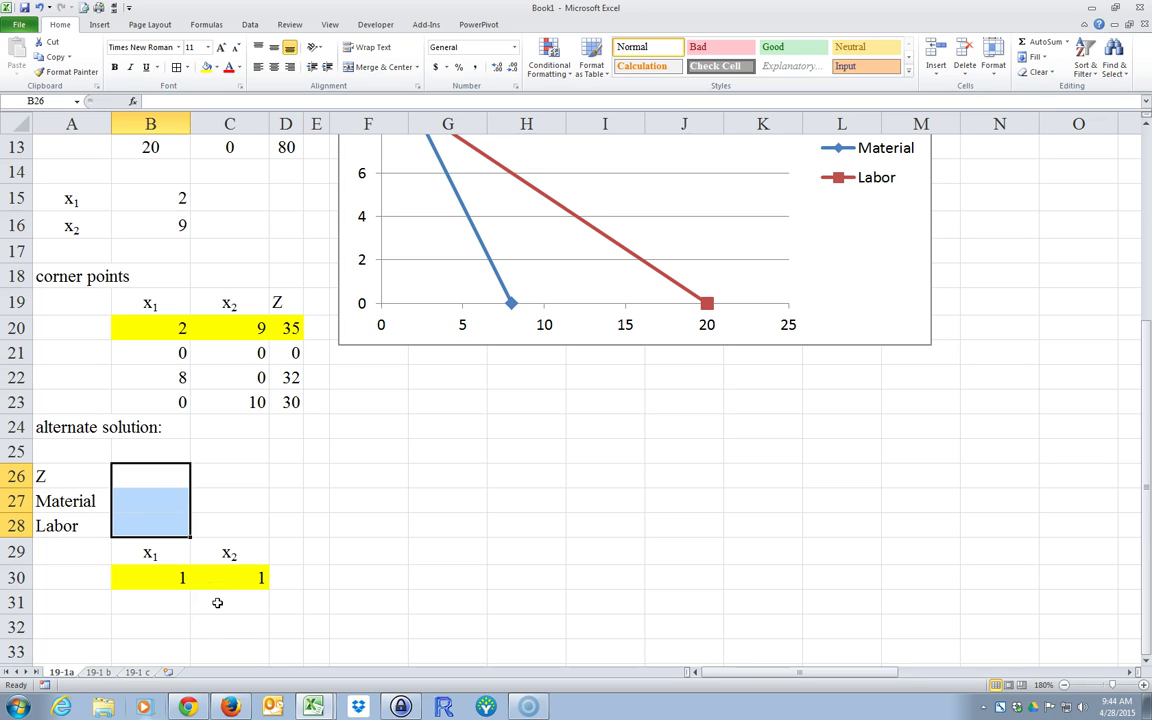
type("mmult(")
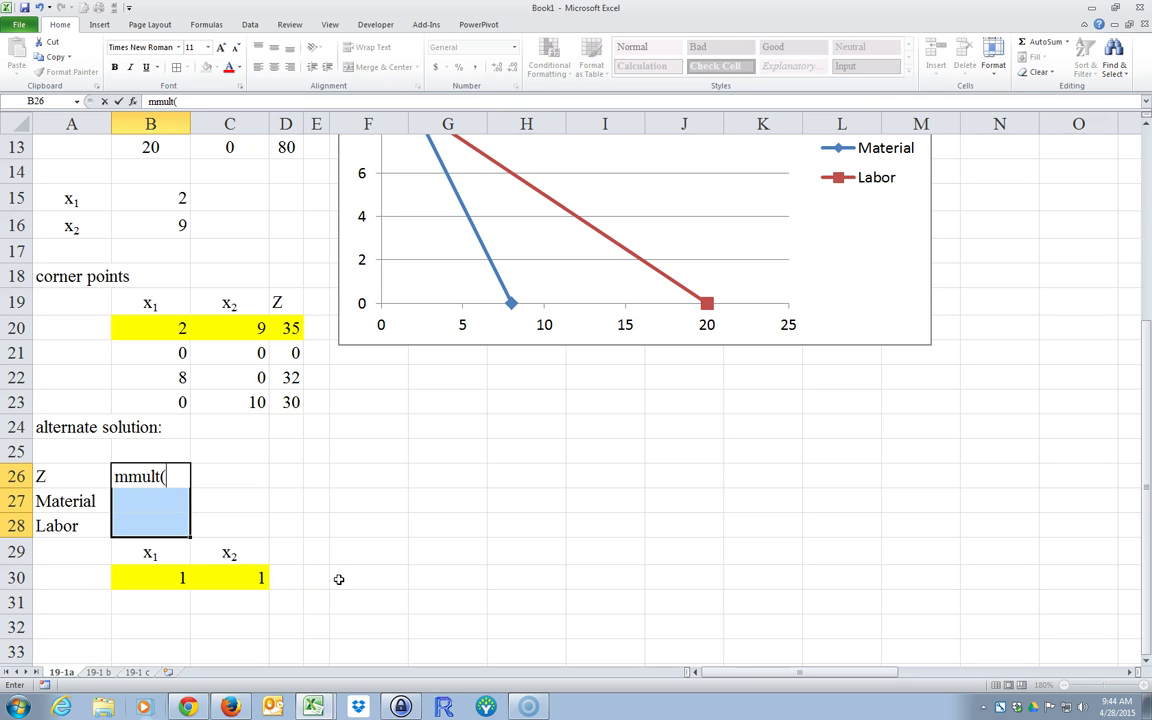
scroll(339, 579, "up", 4)
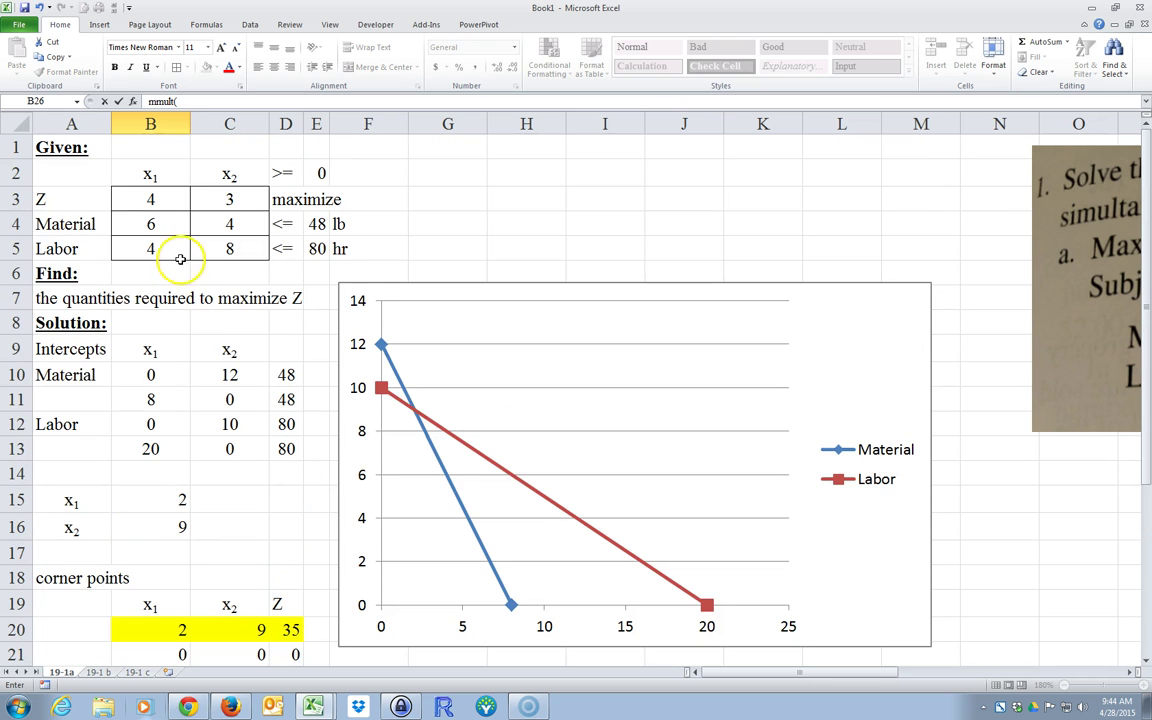
key("Escape")
left_click_drag(152, 195, 208, 248)
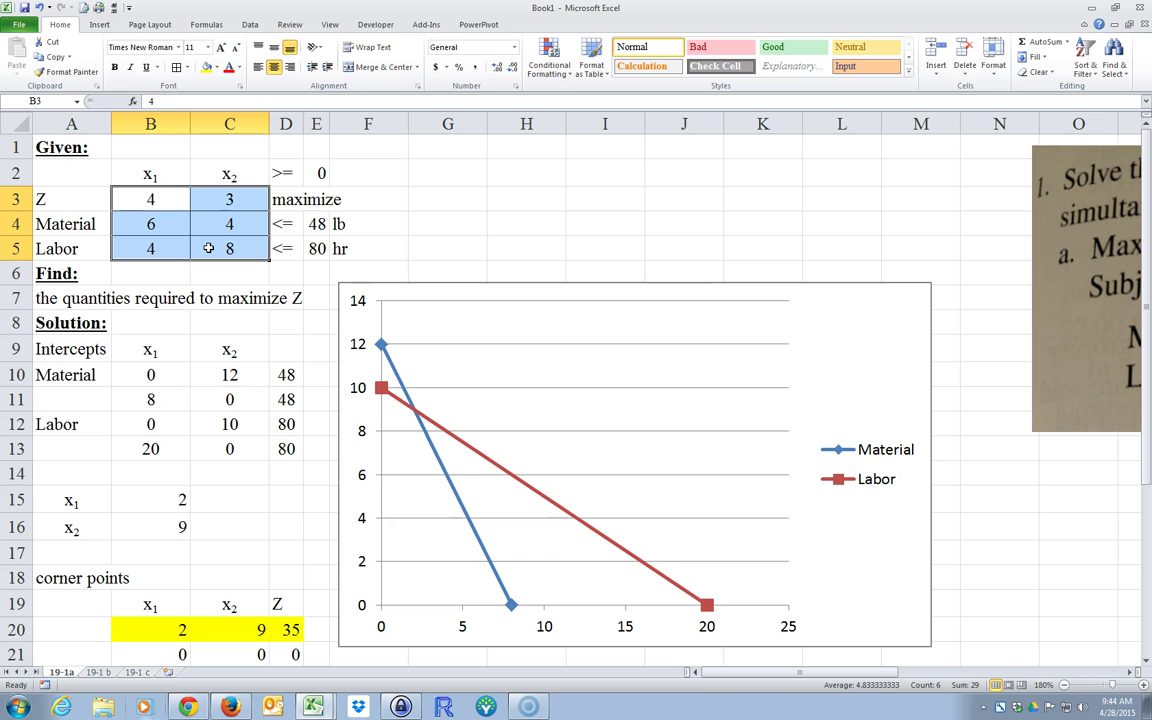
type(",")
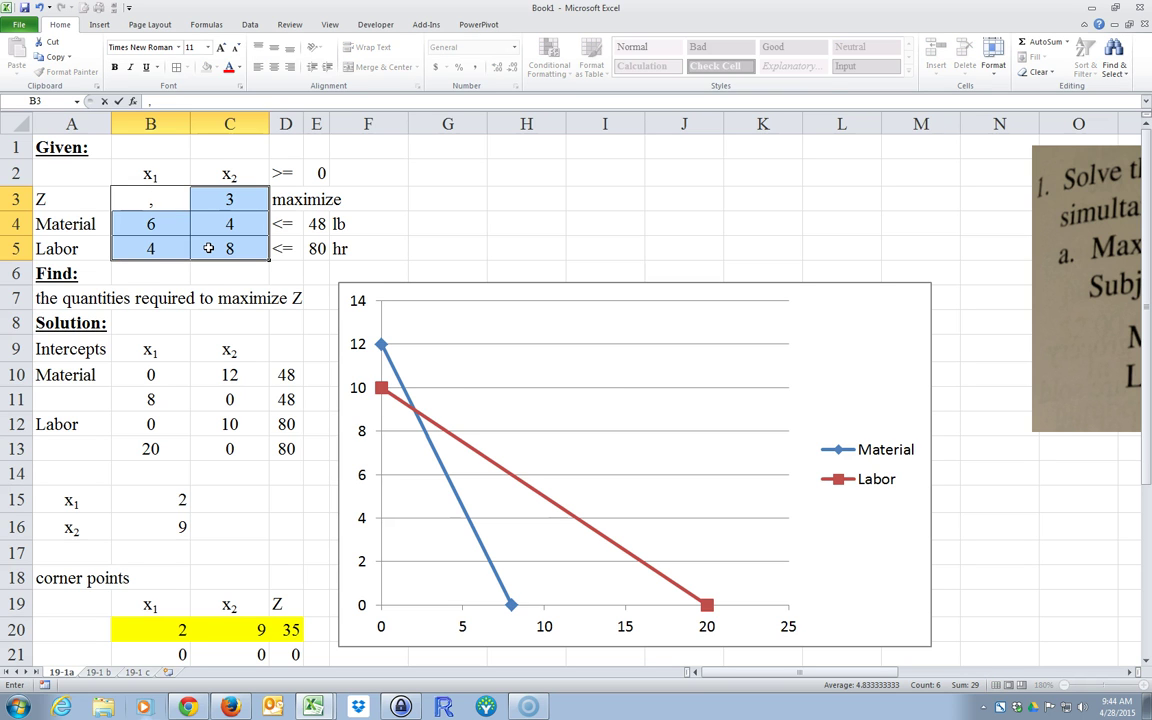
scroll(208, 248, "down", 5)
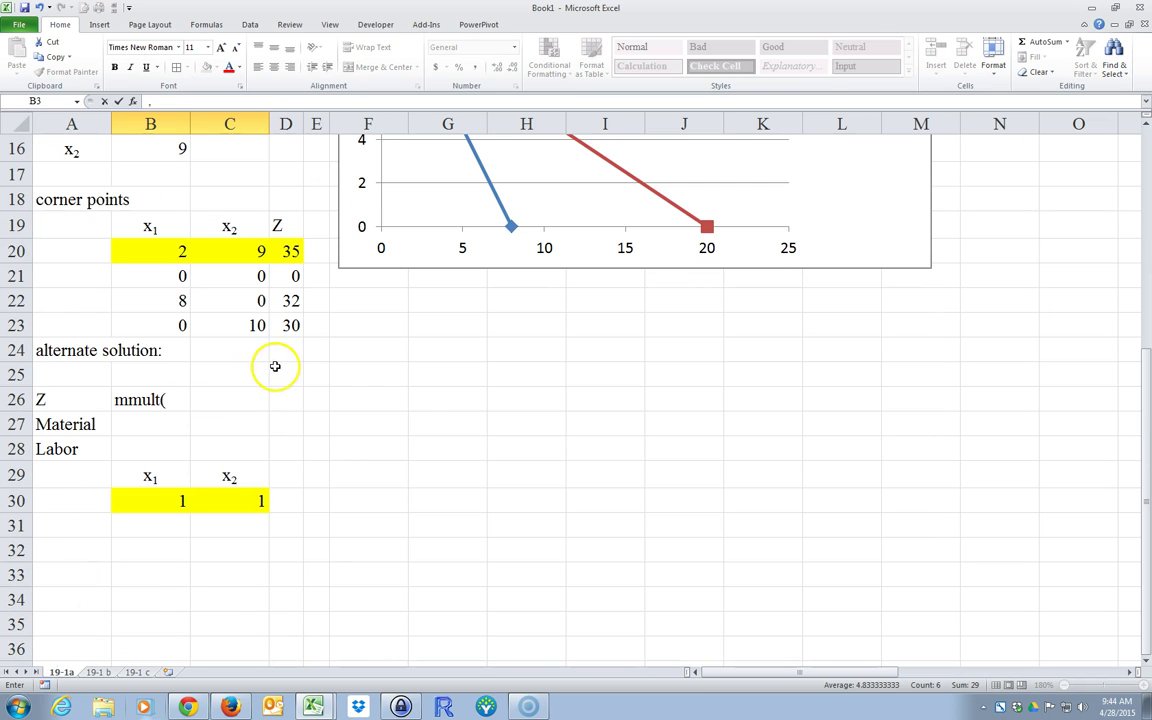
left_click(139, 399)
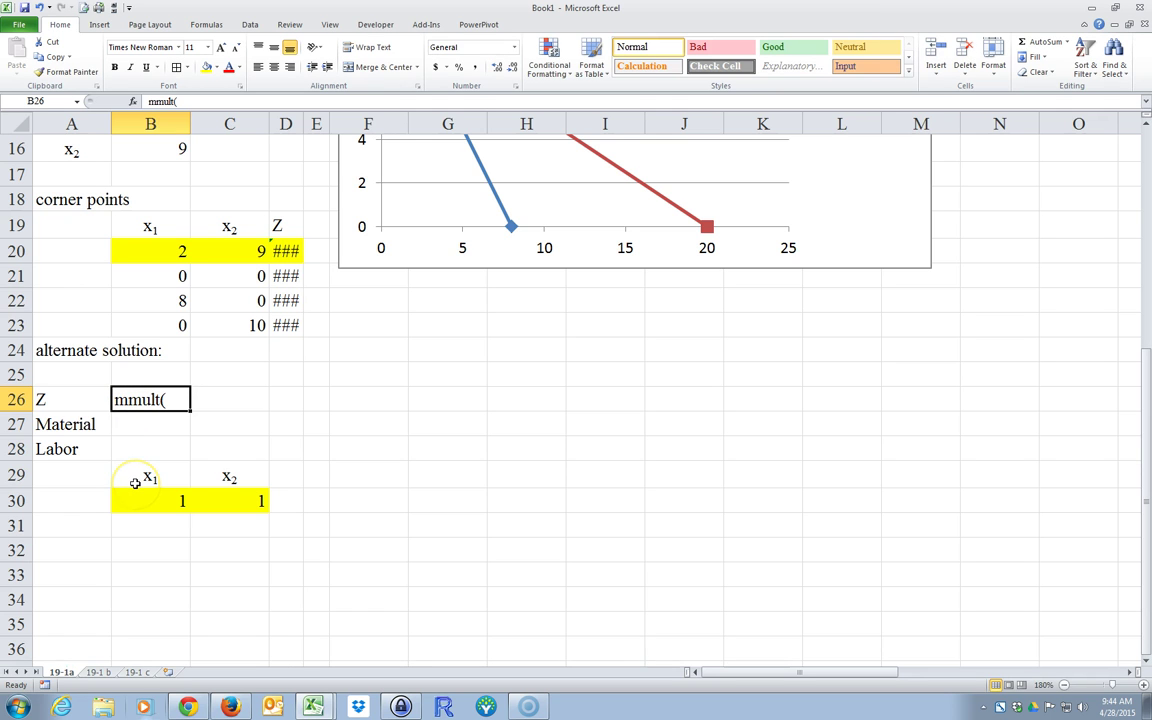
key("ctrl+z")
key("ctrl+z")
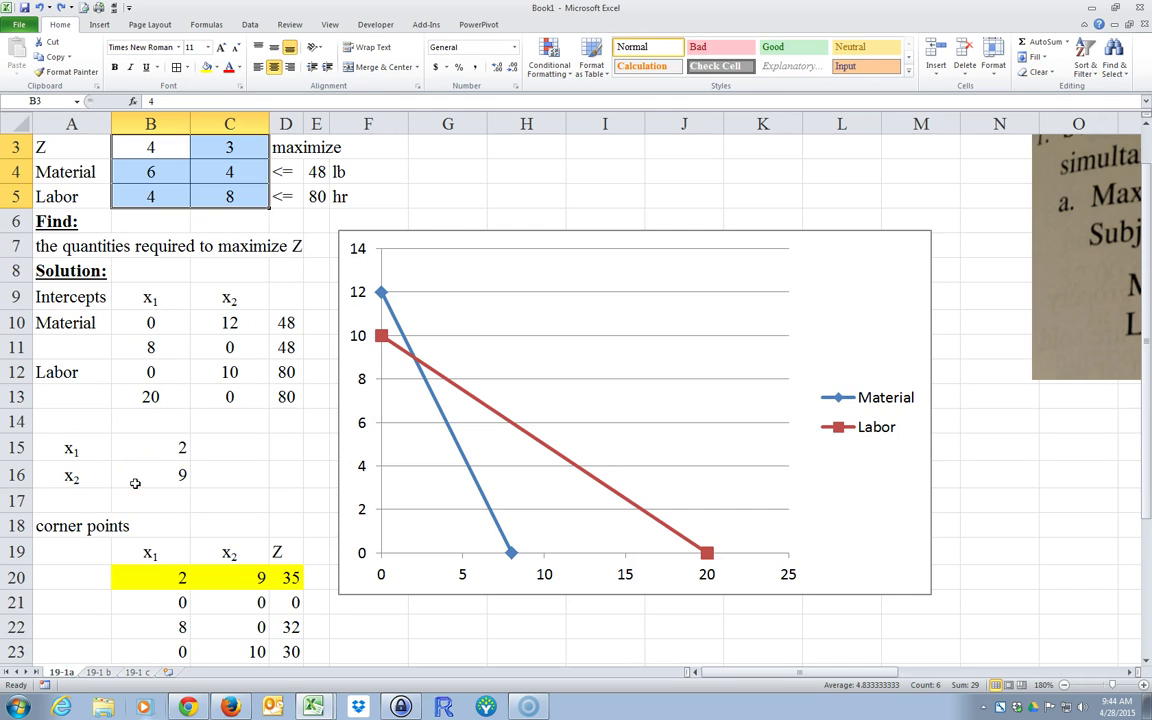
scroll(135, 483, "down", 2)
- Enter =MMULT(B3:C5,TRANSPOSE(B30:C30)) in B26 as a first array-formula attempt
left_click(286, 626)
scroll(197, 483, "down", 3)
left_click(135, 350)
type("=mmlu")
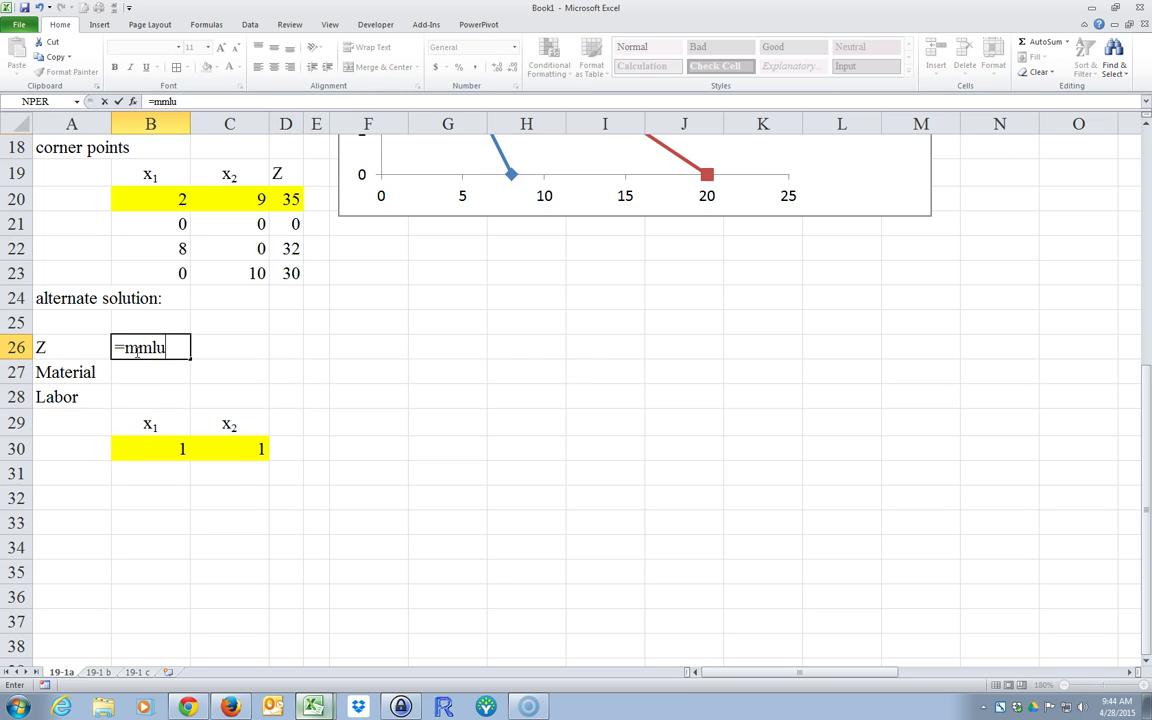
key("BackSpace")
key("BackSpace")
type("ult(")
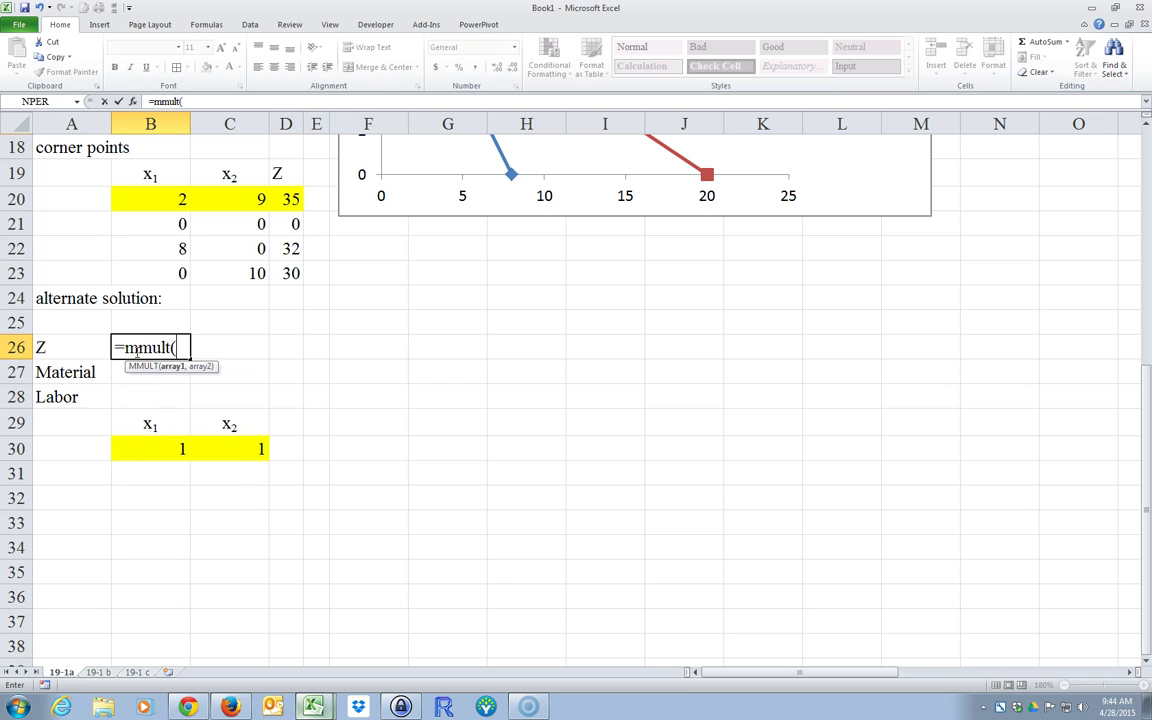
scroll(248, 400, "up", 5)
scroll(104, 203, "up", 1)
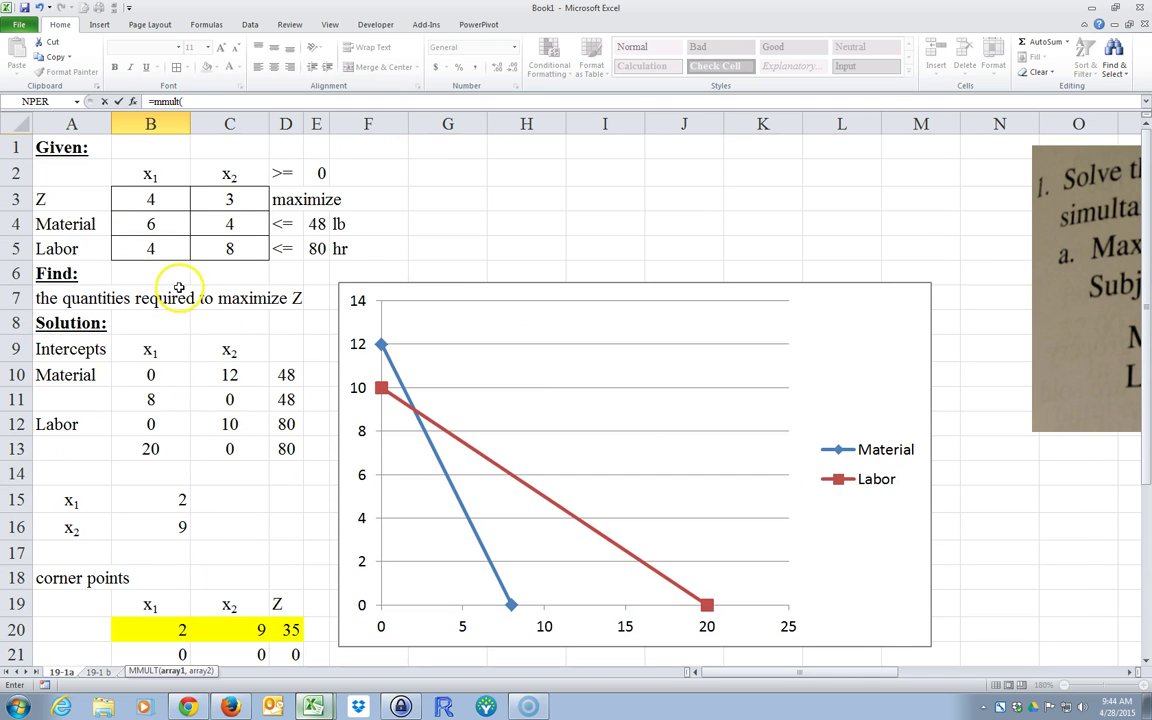
left_click_drag(152, 198, 215, 259)
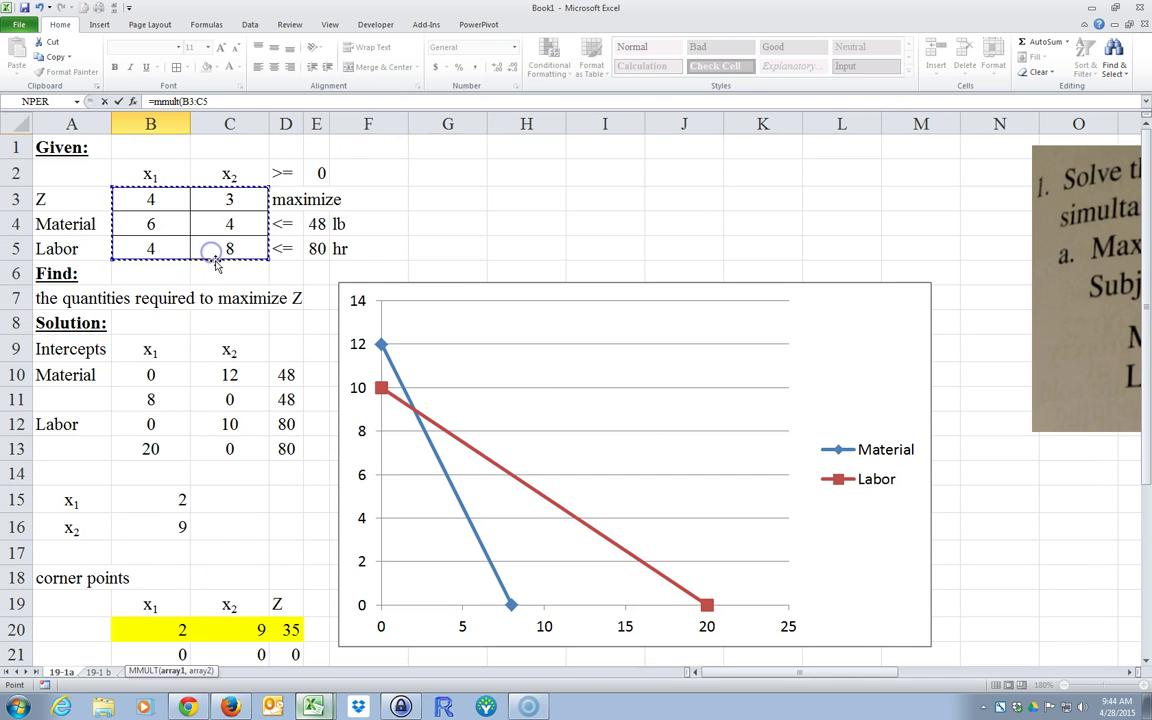
type(",")
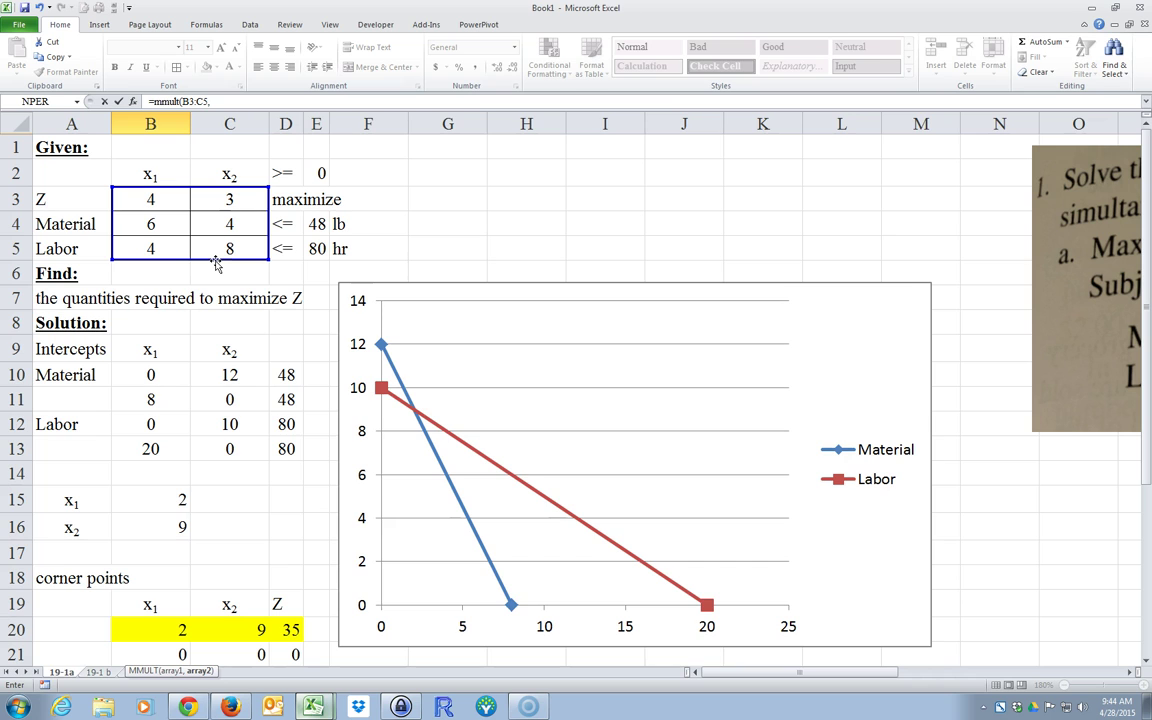
type("tran")
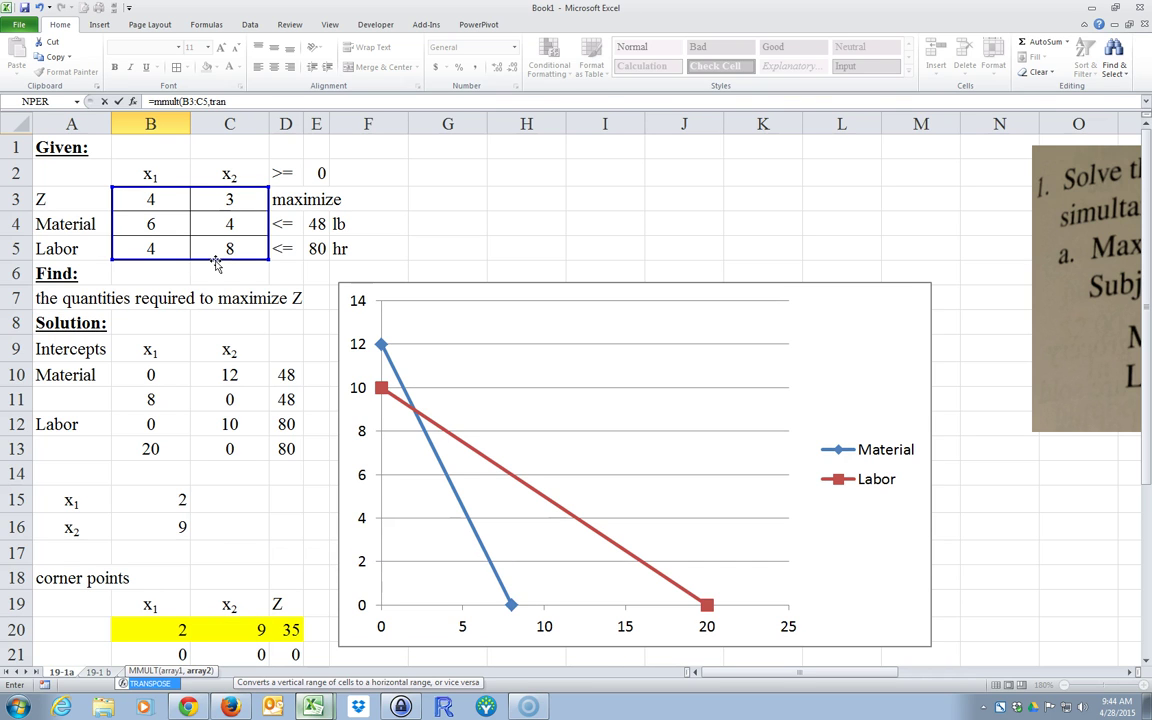
scroll(215, 263, "down", 4)
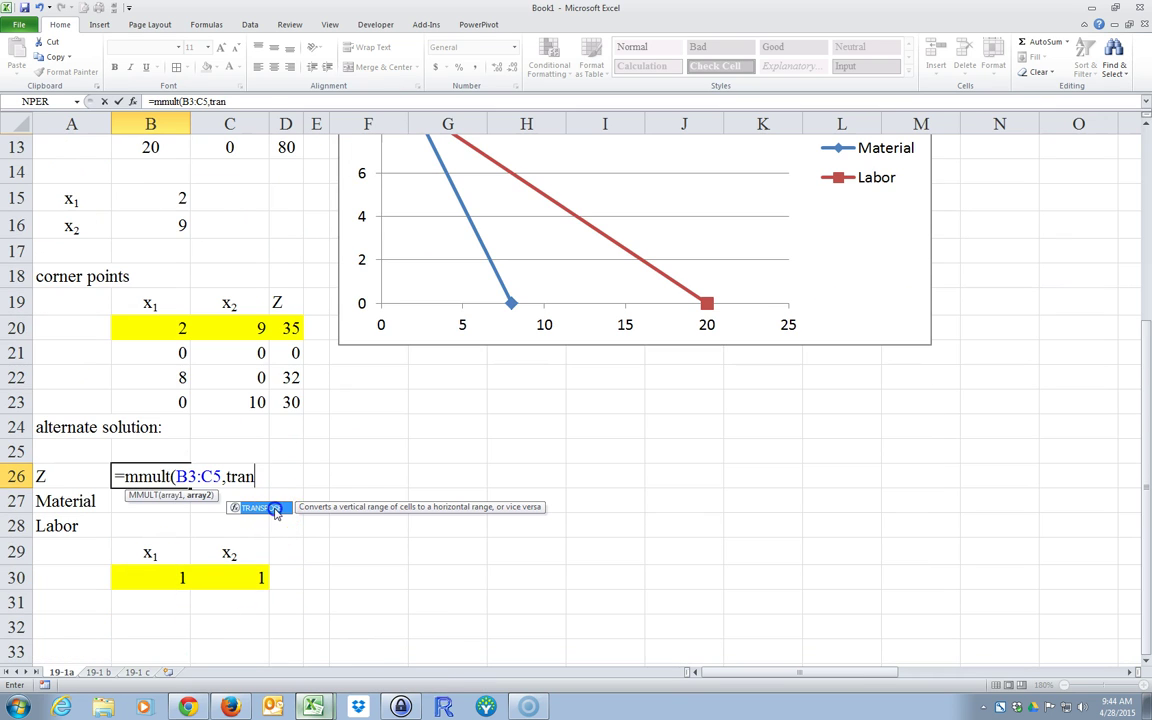
double_click(275, 512)
left_click(215, 570)
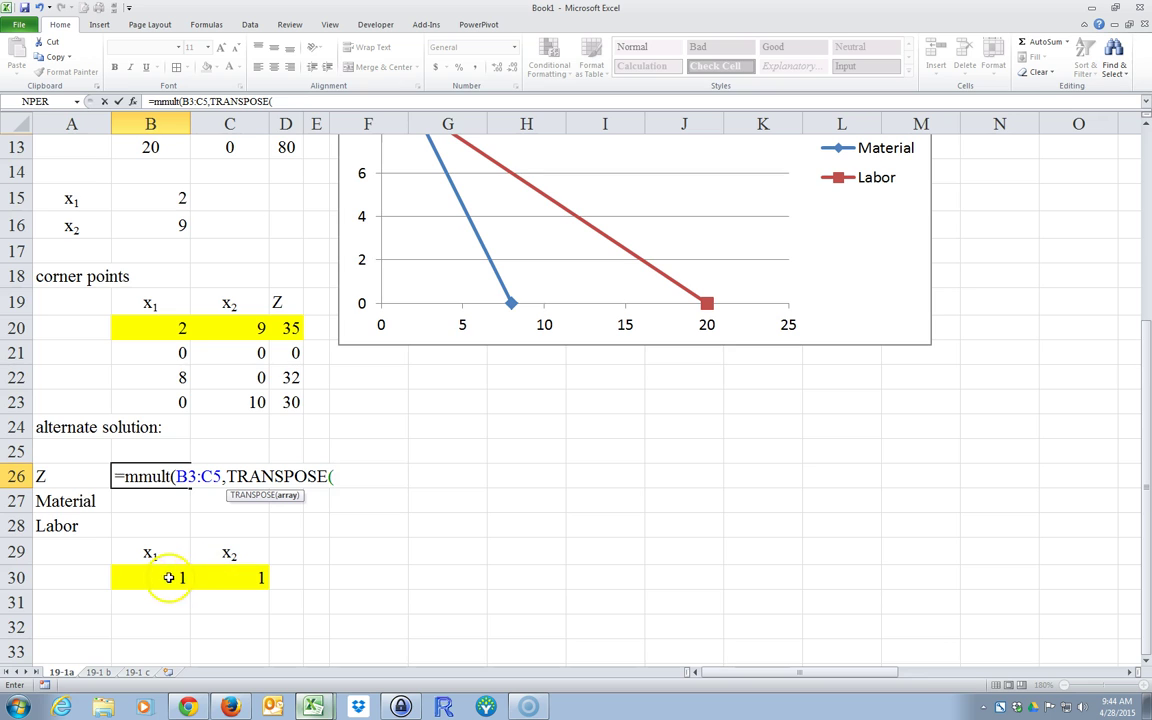
left_click_drag(169, 578, 213, 579)
type(")")
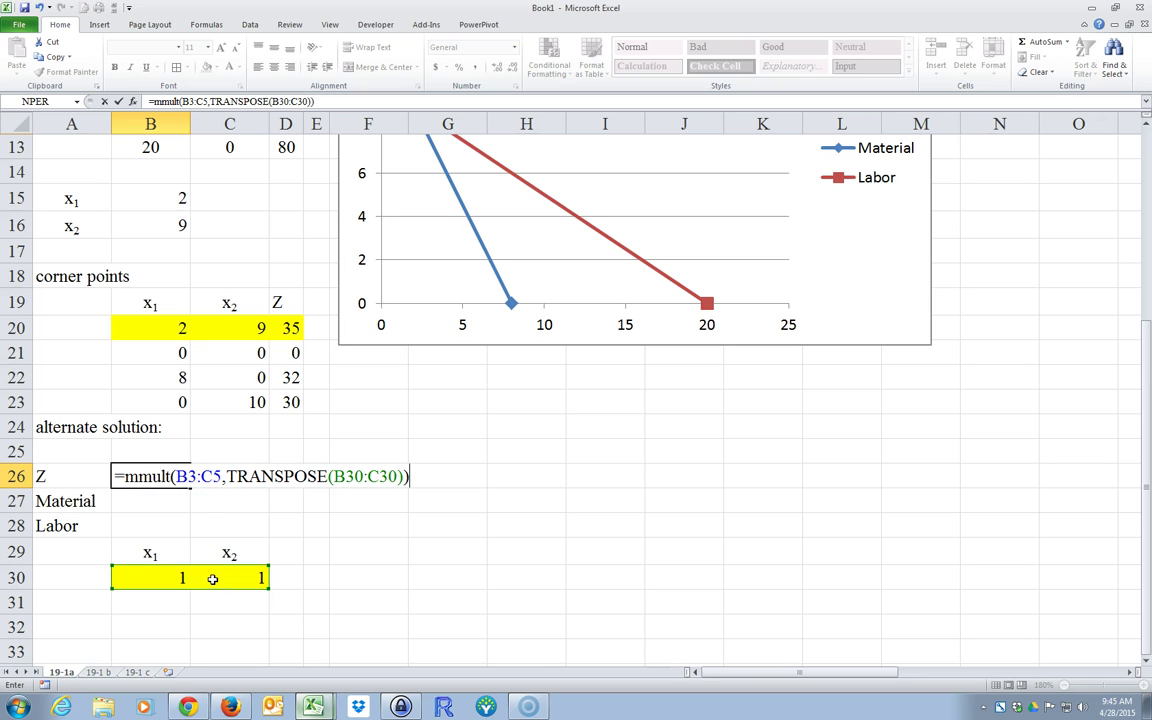
key("ctrl+shift+Return")
- Clear B26 and re-enter =MMULT(B3:C5,TRANSPOSE(B30:C30)) as an array across B26:B28, giving 7, 10, 12
left_click(206, 645)
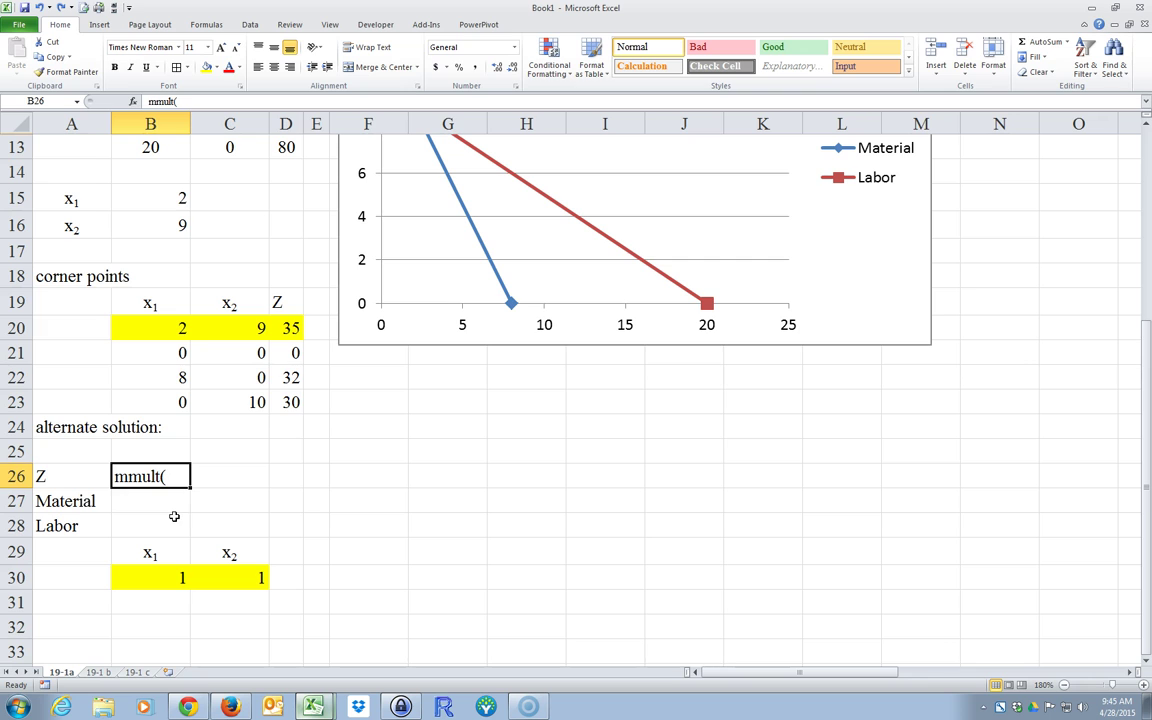
left_click(342, 490)
left_click(150, 477)
key("Delete")
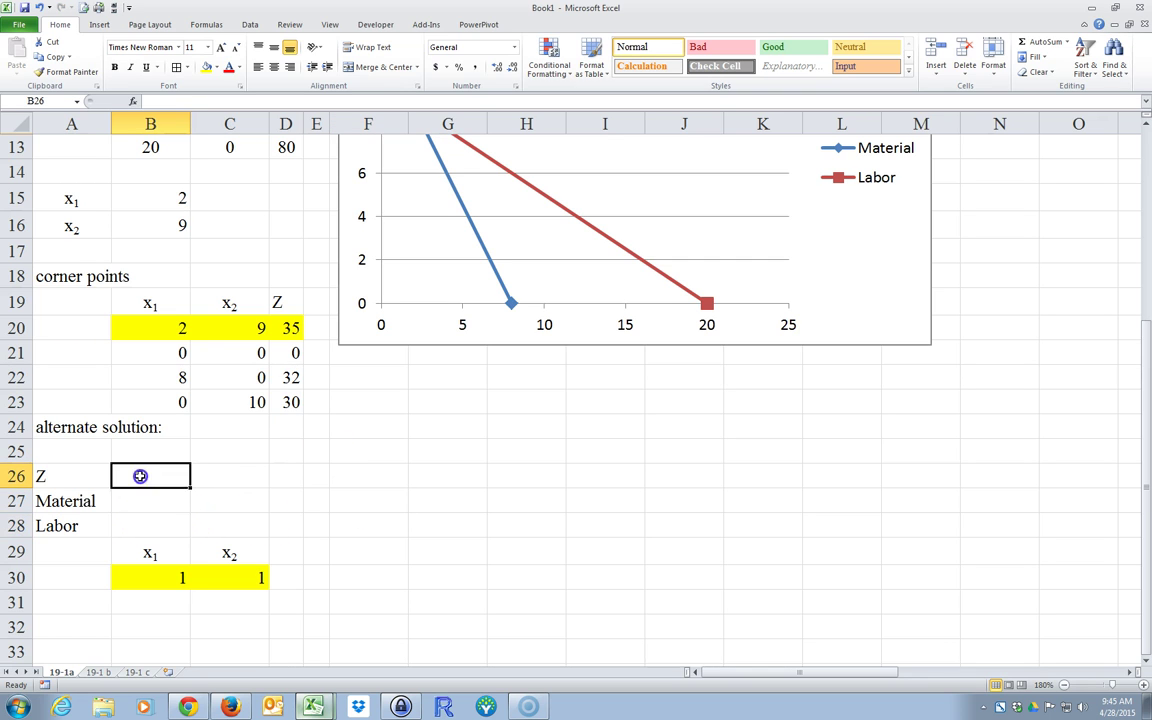
left_click_drag(140, 476, 139, 516)
type("=")
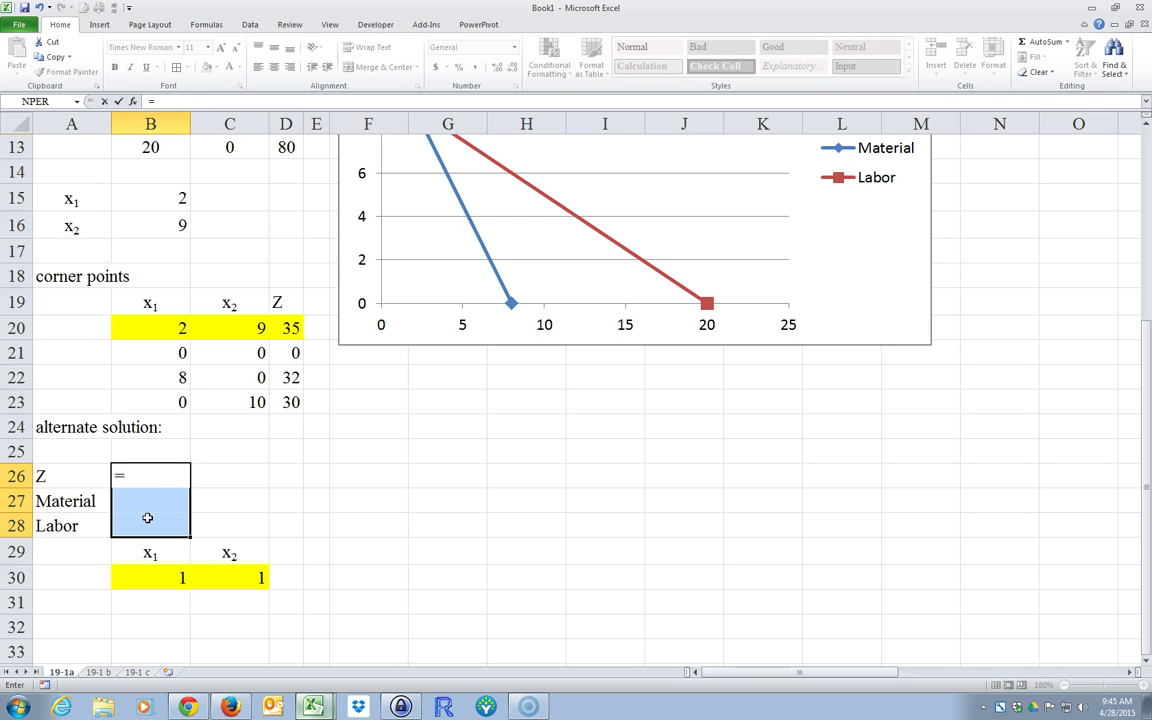
type("mmult(")
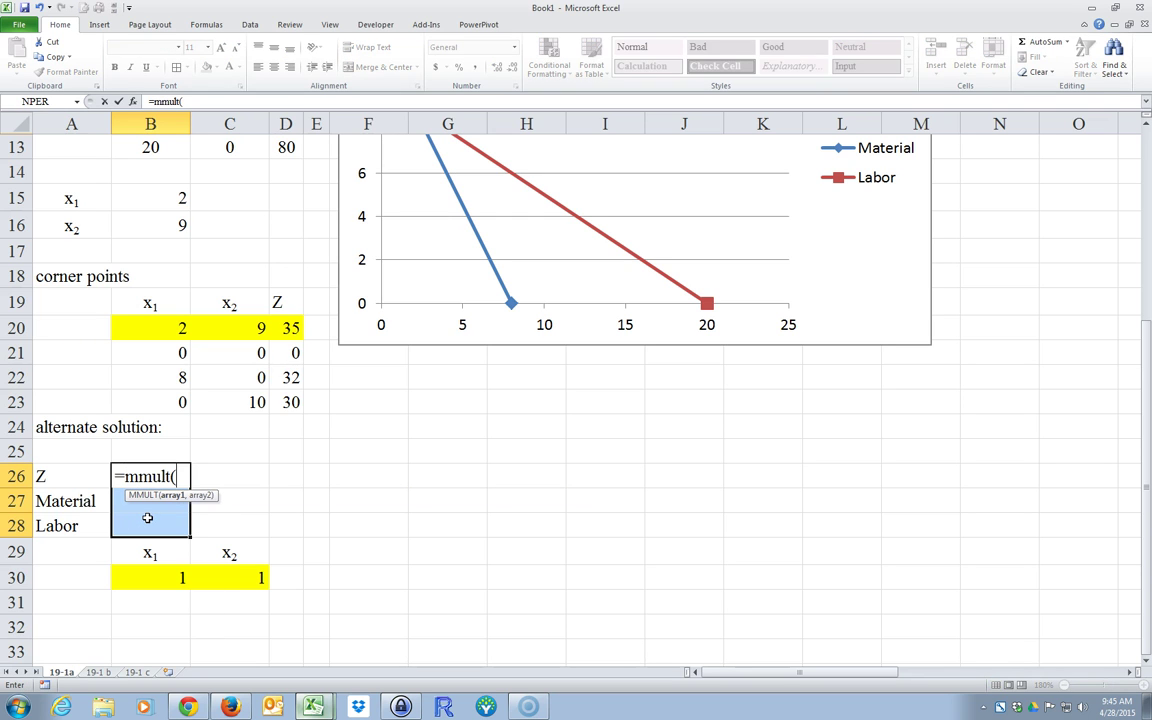
scroll(160, 514, "up", 4)
left_click_drag(145, 195, 206, 242)
type(",")
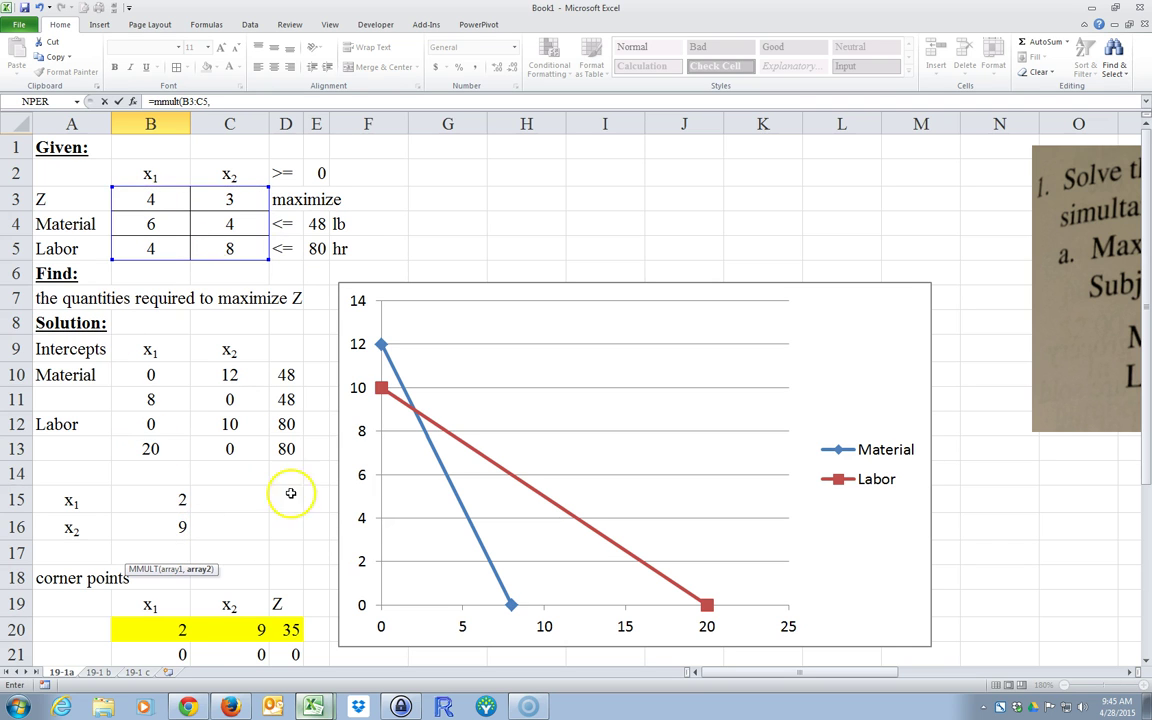
scroll(283, 544, "down", 4)
type("tra")
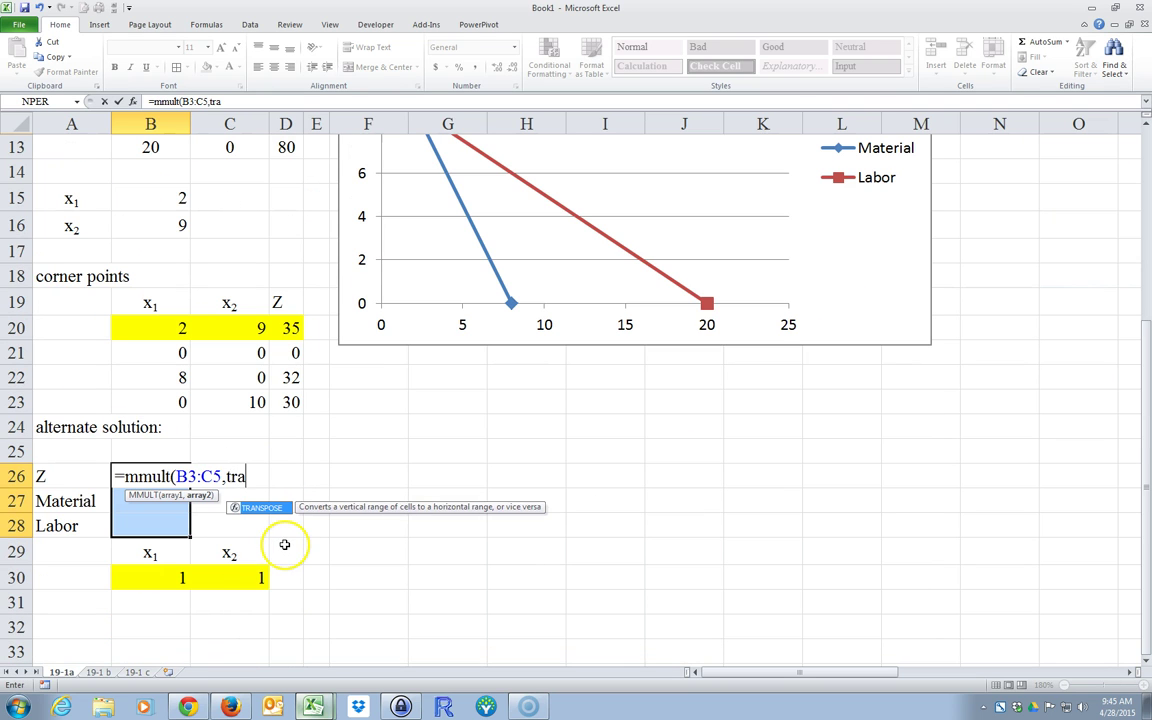
double_click(281, 511)
left_click_drag(150, 578, 218, 580)
type("))")
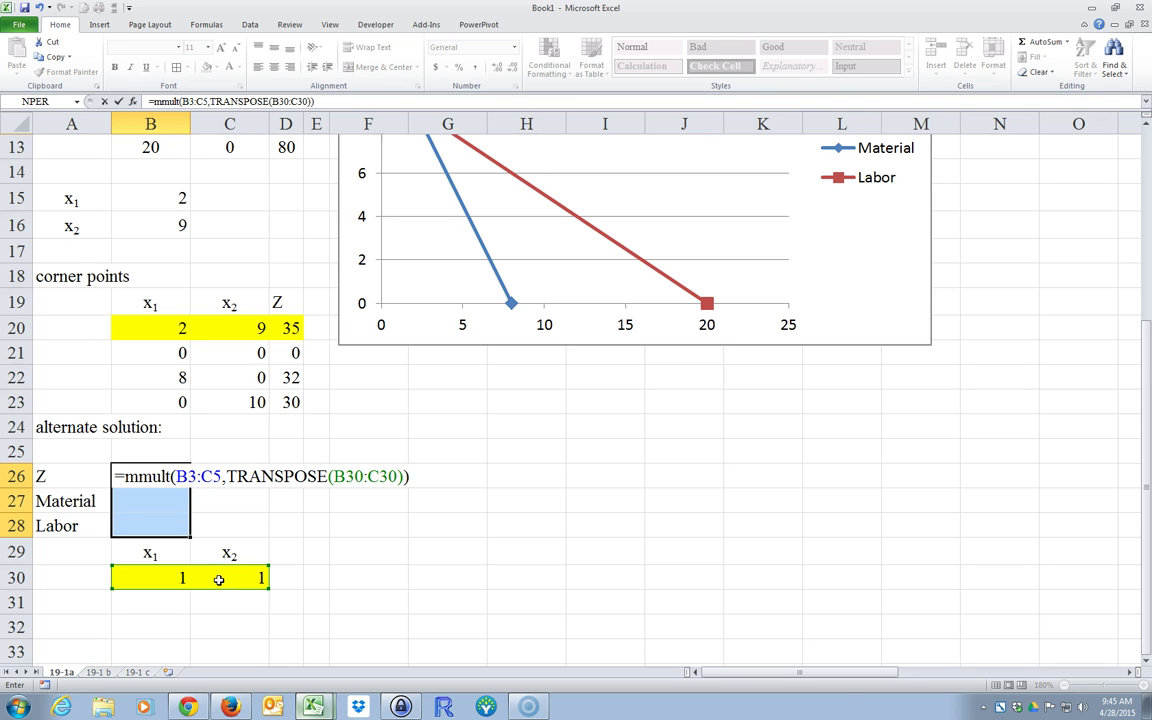
key("ctrl+shift+Return")
left_click(235, 643)
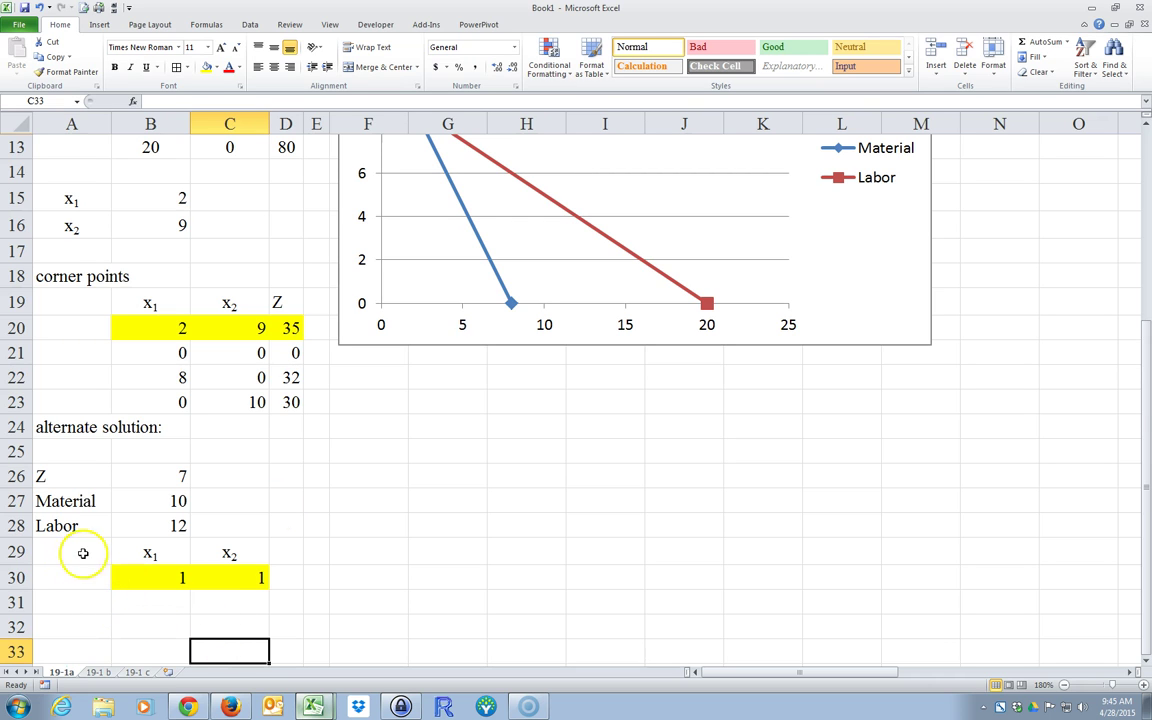
left_click(247, 25)
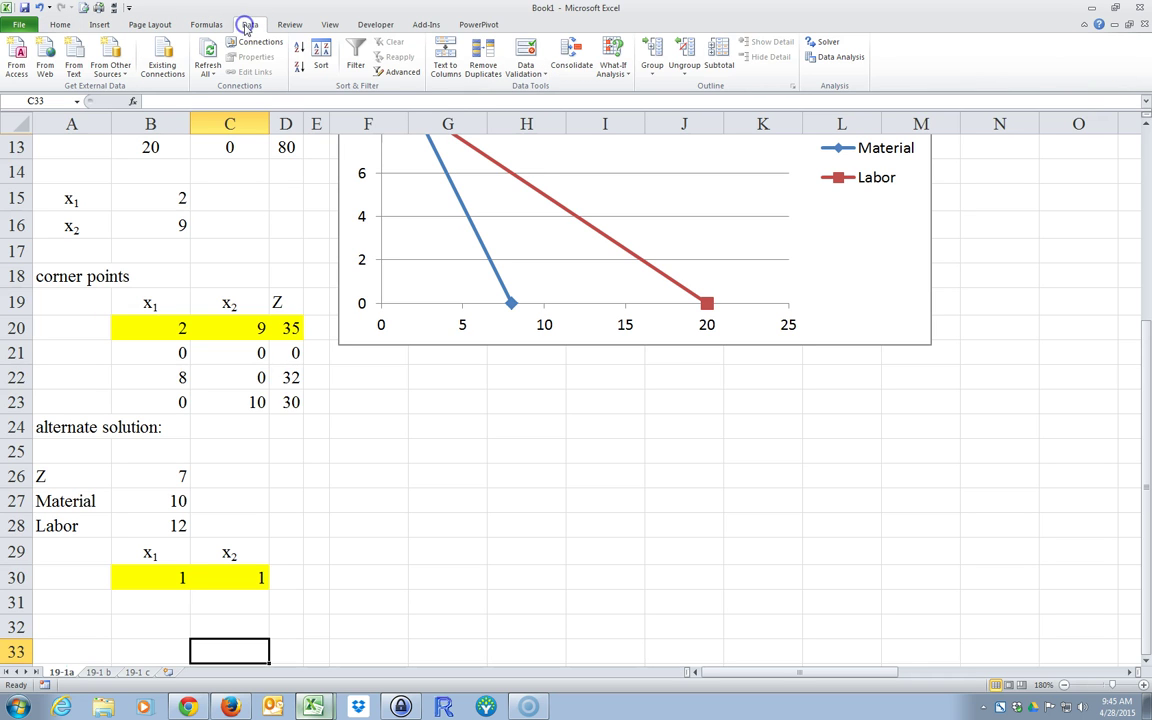
left_click(826, 45)
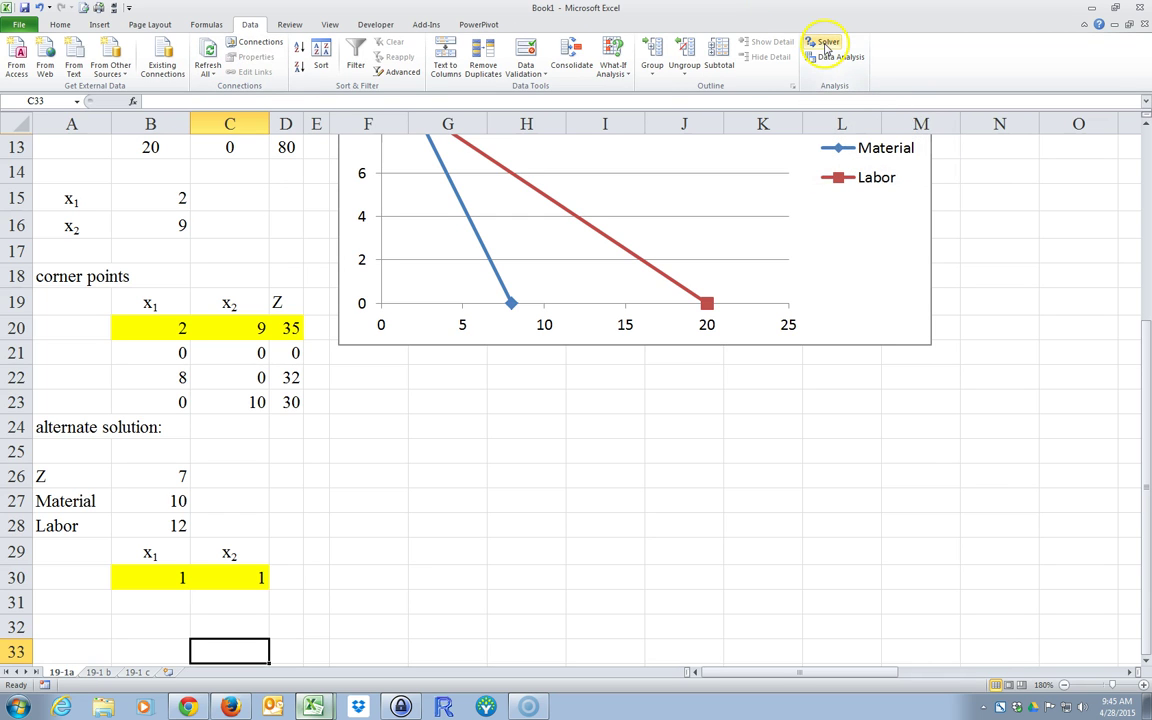
left_click(17, 28)
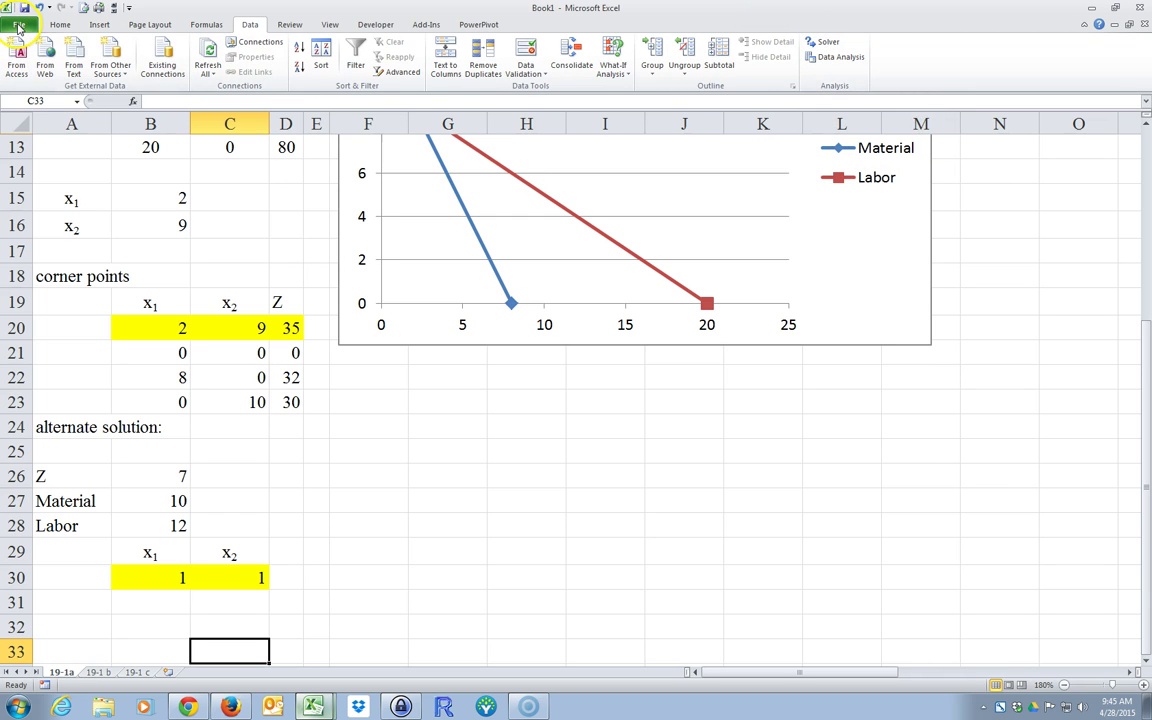
left_click(33, 281)
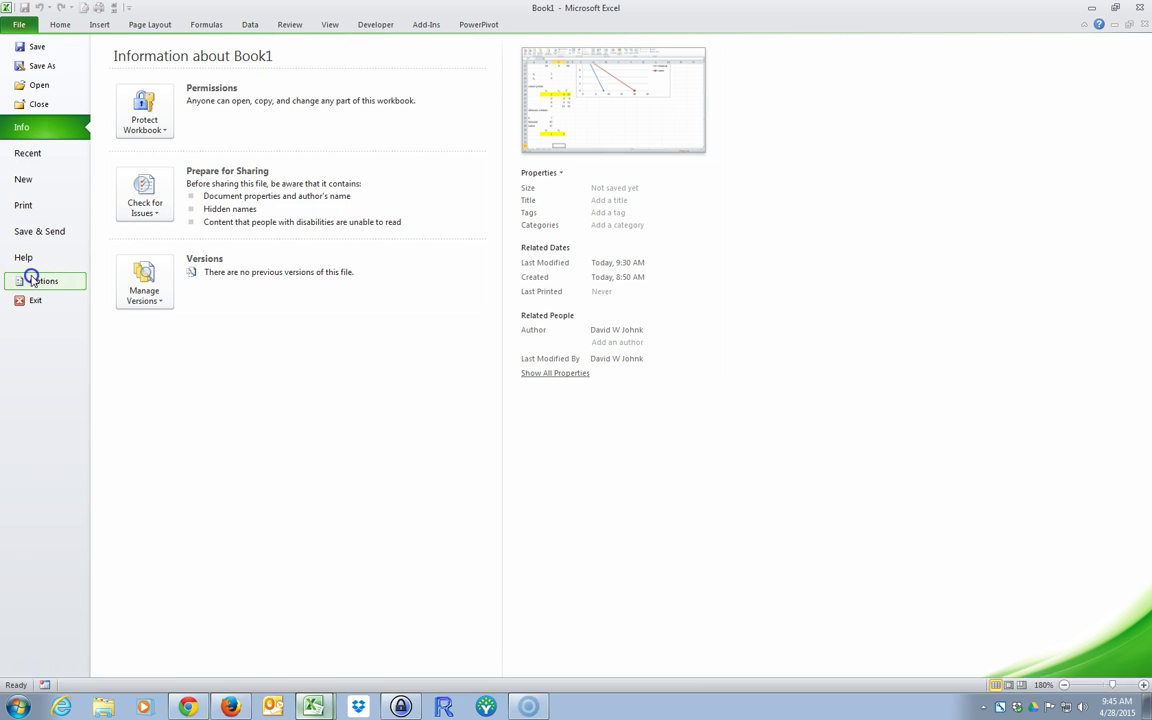
left_click(150, 188)
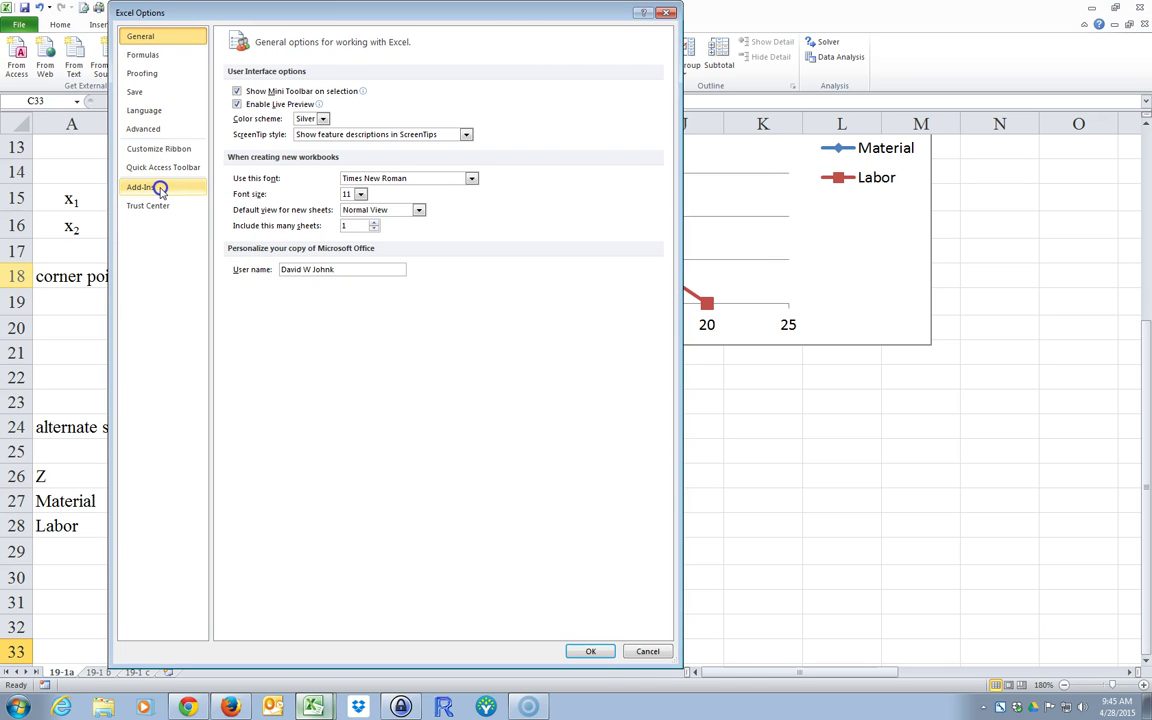
left_click(393, 624)
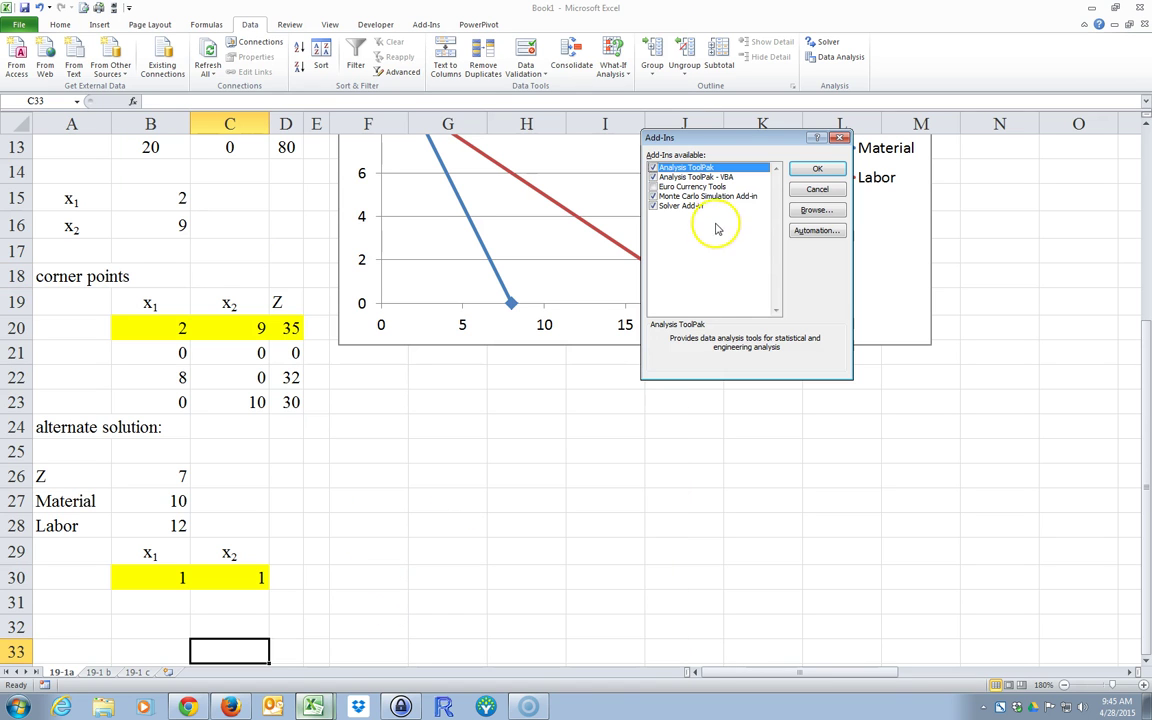
left_click(816, 172)
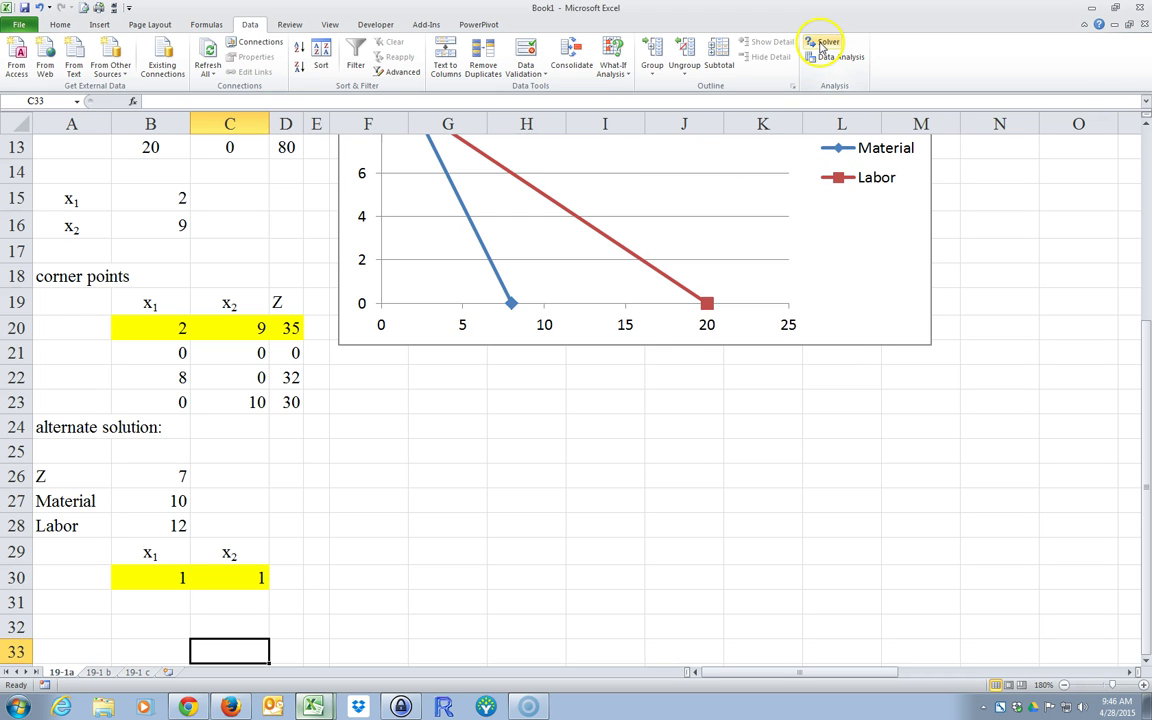
- In Solver, maximize objective B26 by changing variable cells B30:C30
left_click(822, 46)
left_click(824, 46)
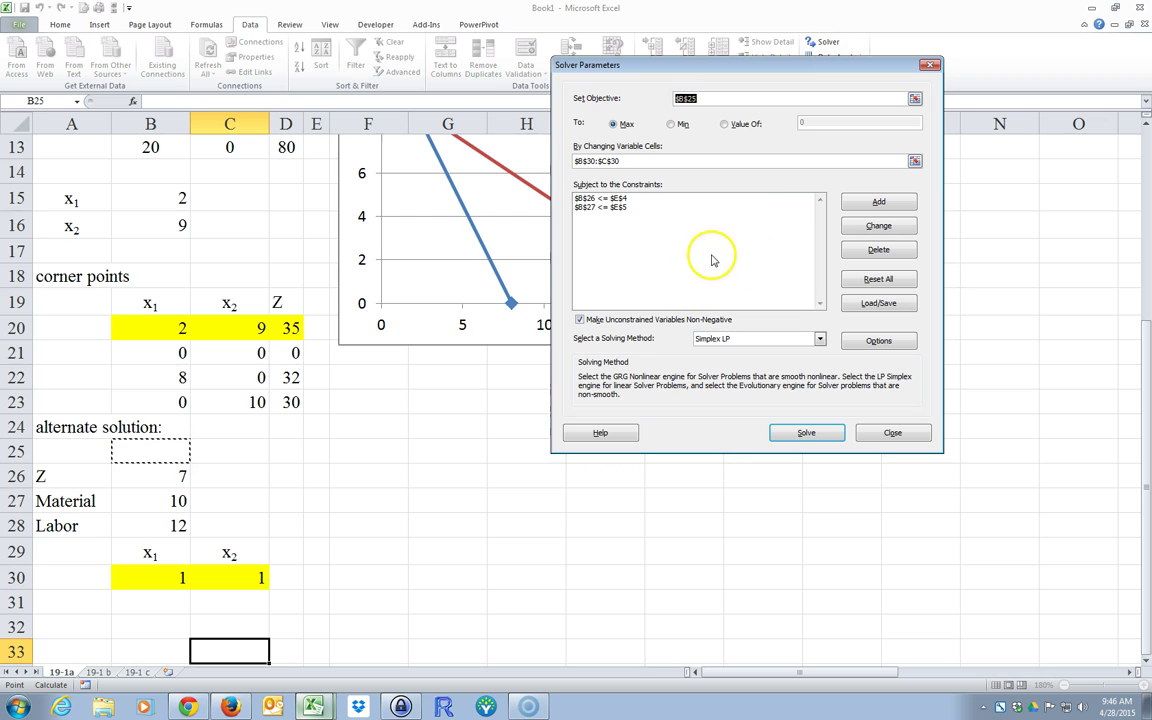
left_click_drag(687, 64, 669, 148)
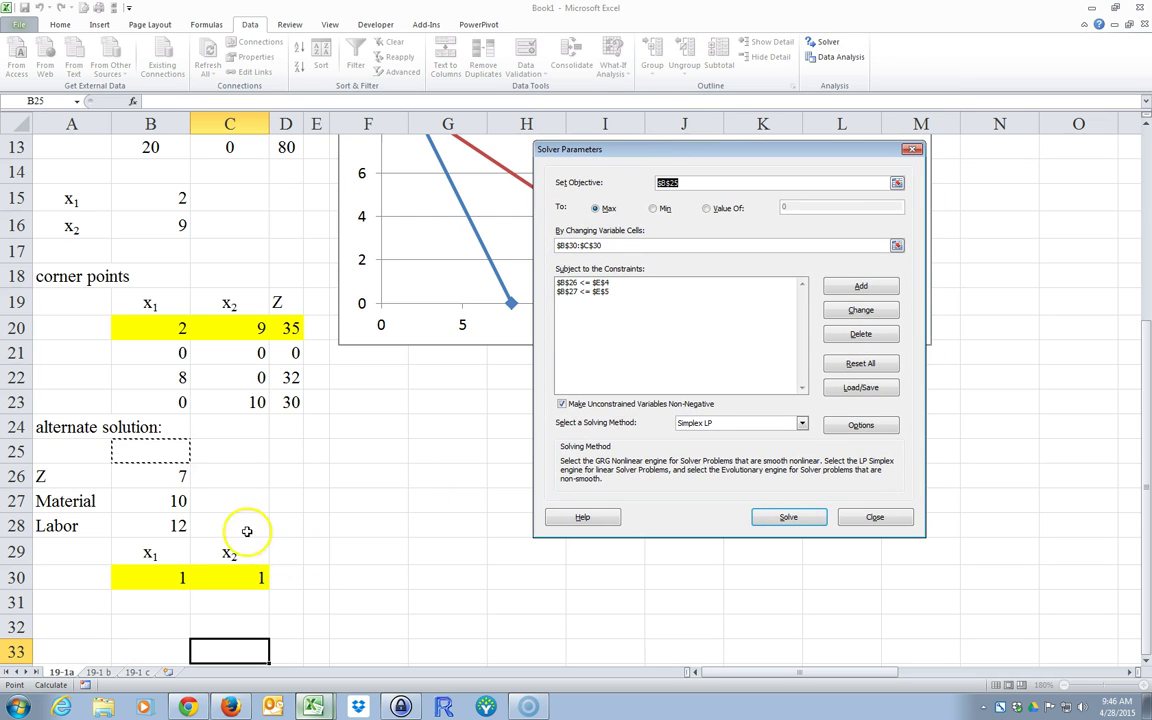
left_click(160, 474)
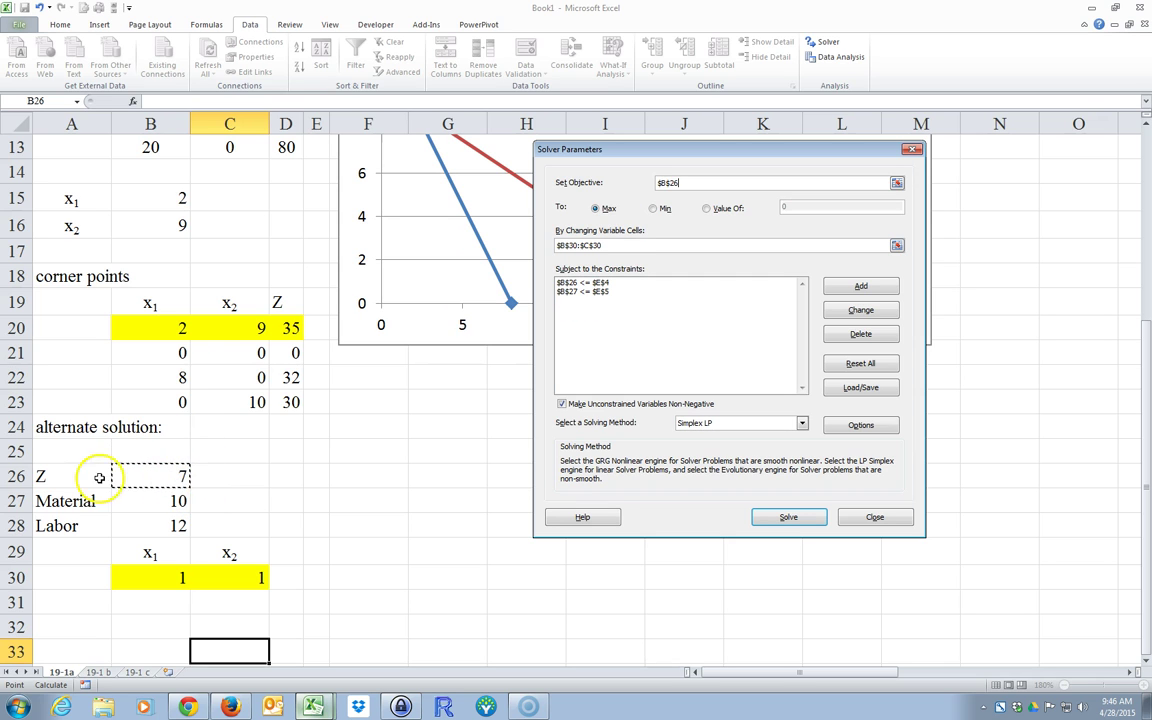
left_click(605, 209)
left_click_drag(605, 244, 556, 244)
left_click_drag(178, 576, 220, 576)
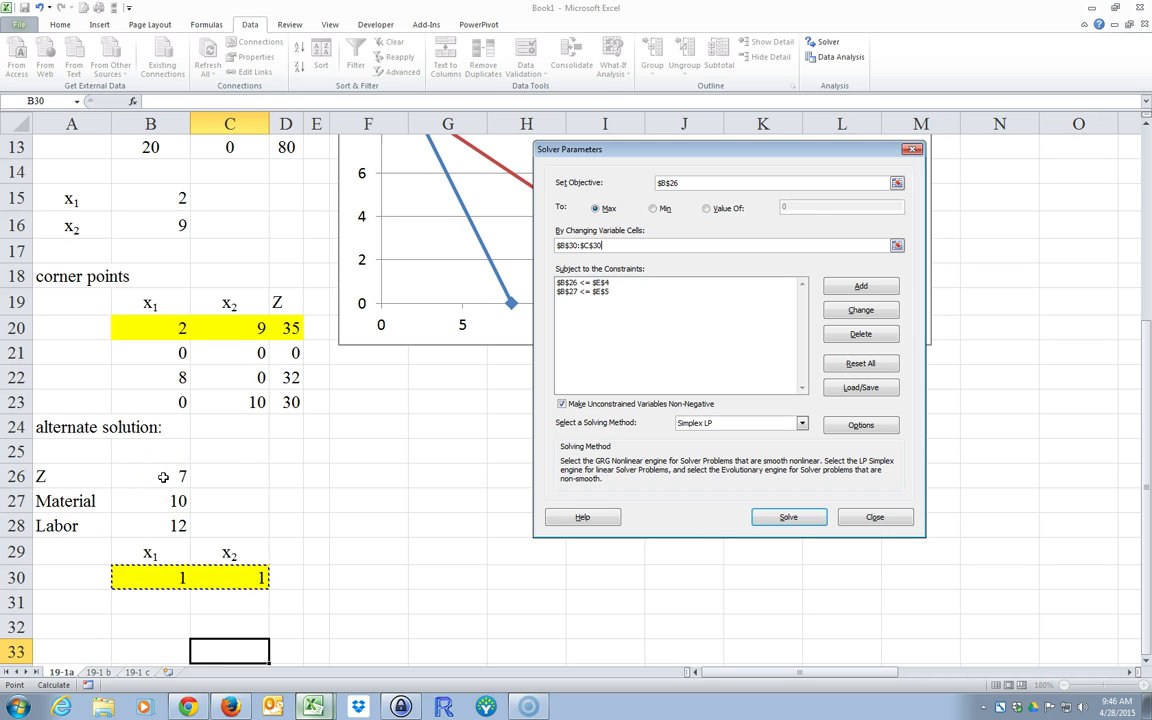
- Delete both old constraints from the Solver constraint list
left_click(681, 282)
left_click(848, 333)
left_click(600, 284)
left_click(877, 338)
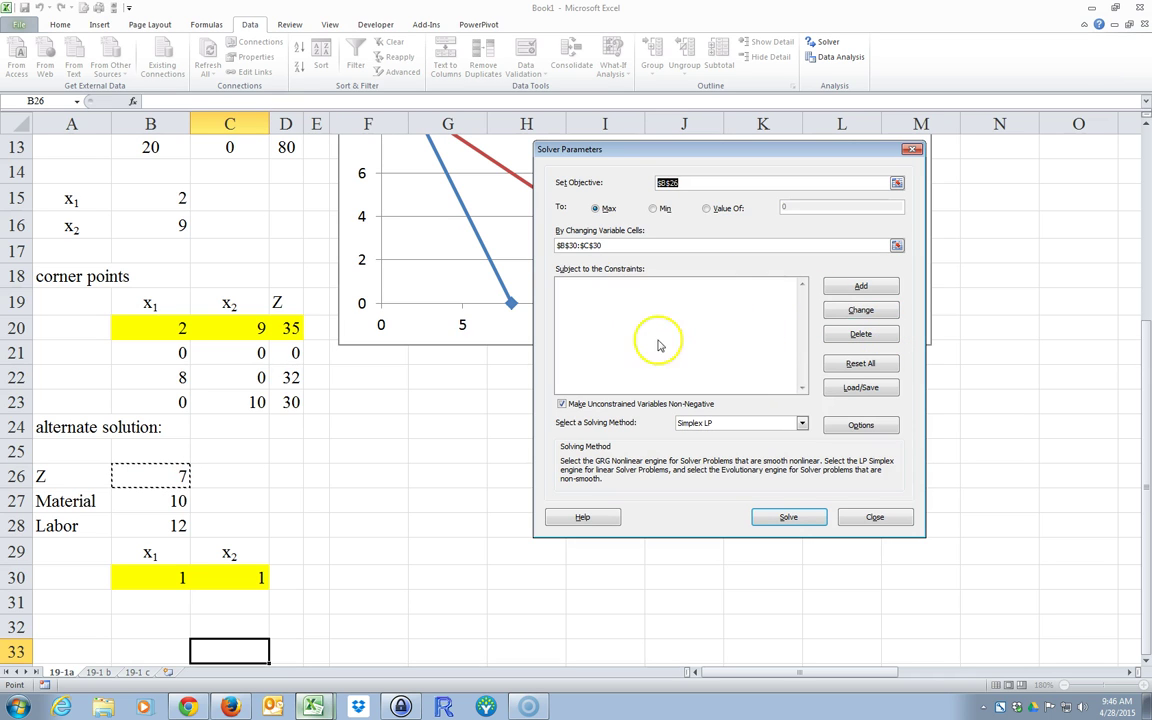
- Add Solver constraints B27 <= E4 for Material and B28 <= E5 for Labor
left_click(845, 291)
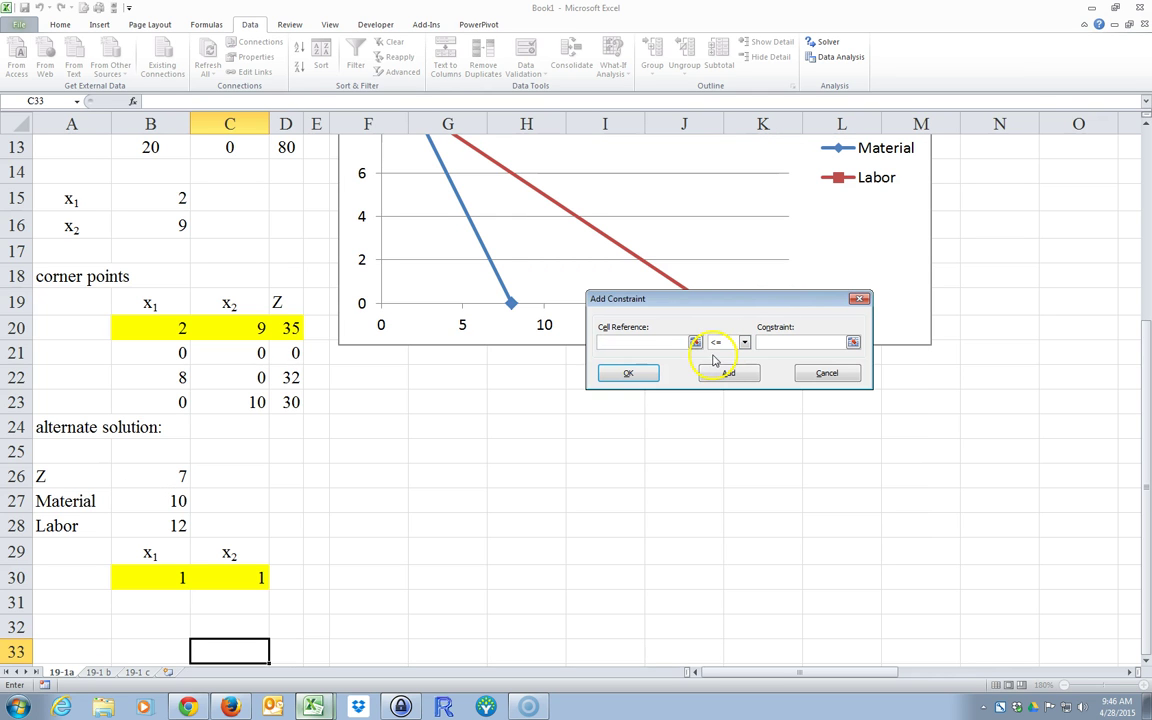
left_click(168, 501)
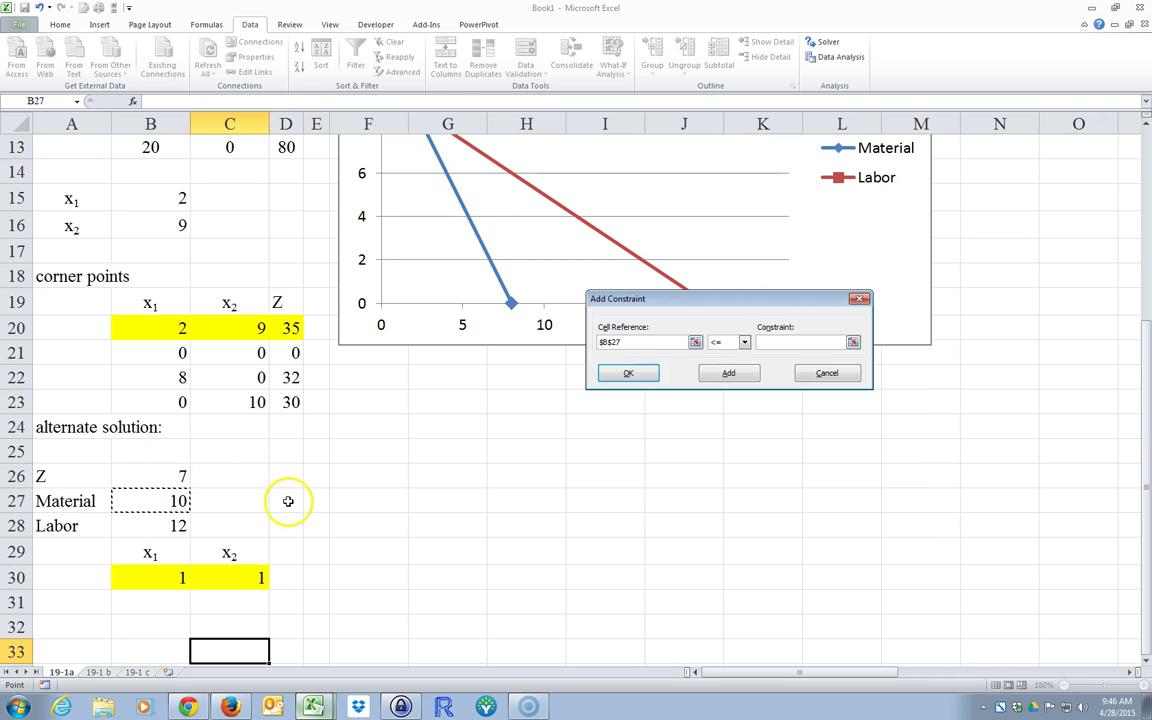
scroll(289, 505, "up", 4)
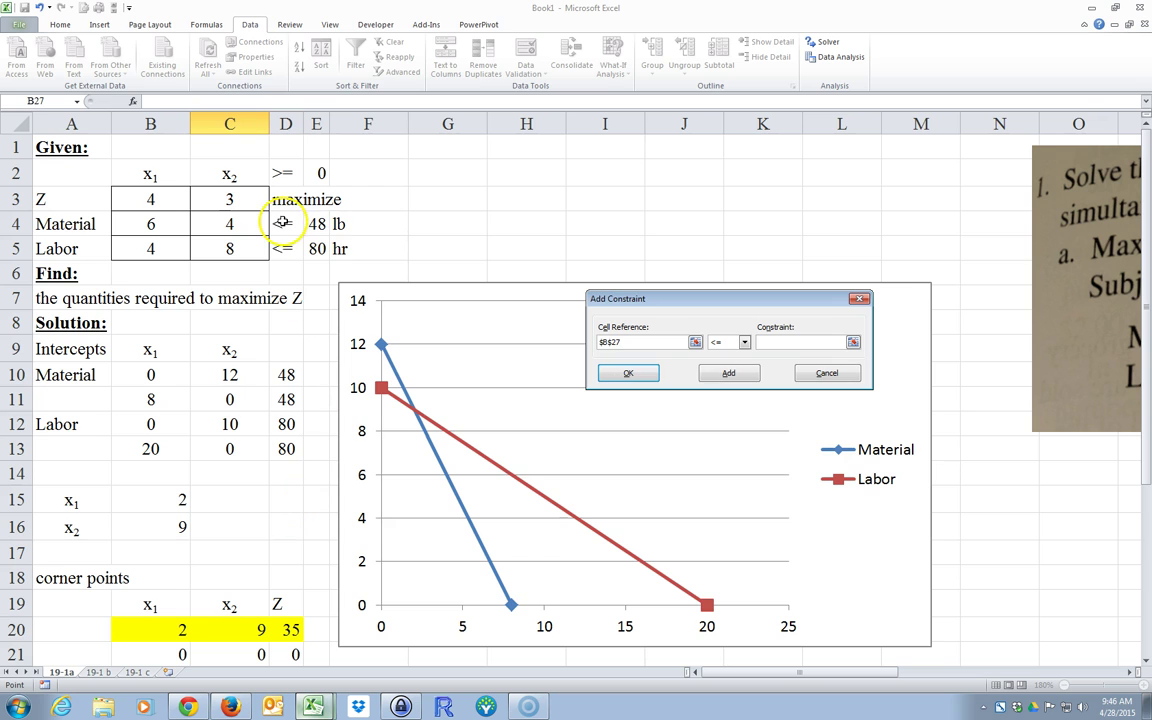
left_click(805, 340)
left_click(318, 224)
left_click(728, 373)
scroll(715, 483, "down", 4)
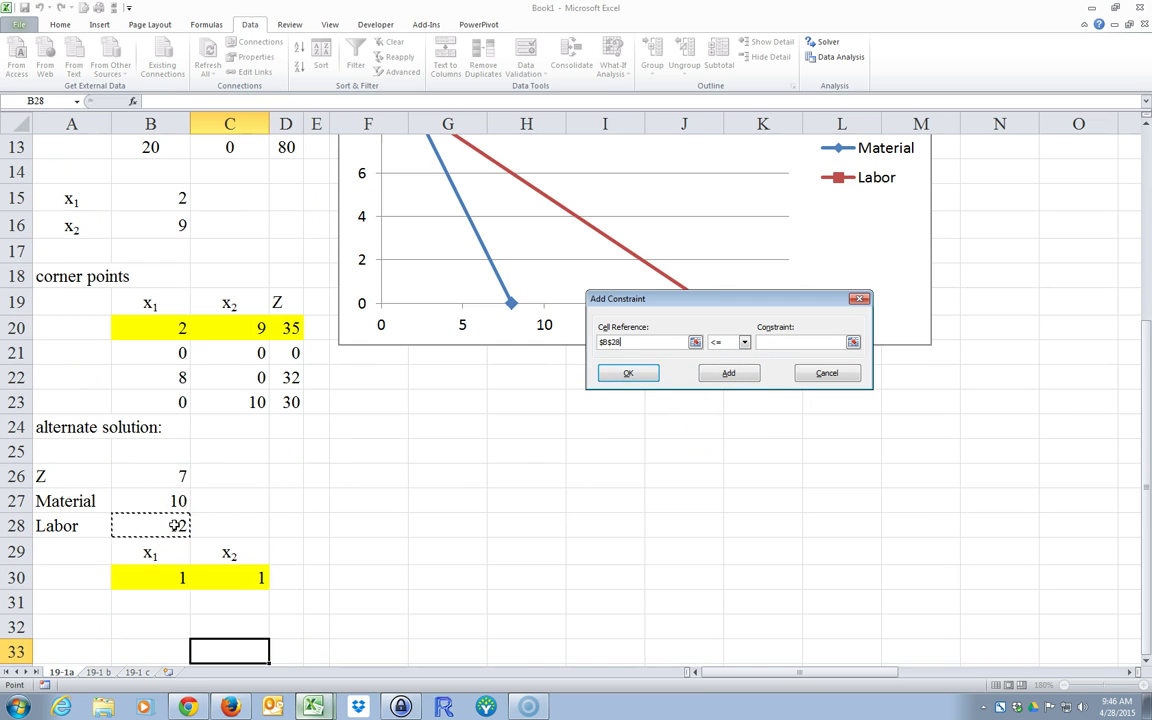
scroll(571, 460, "up", 4)
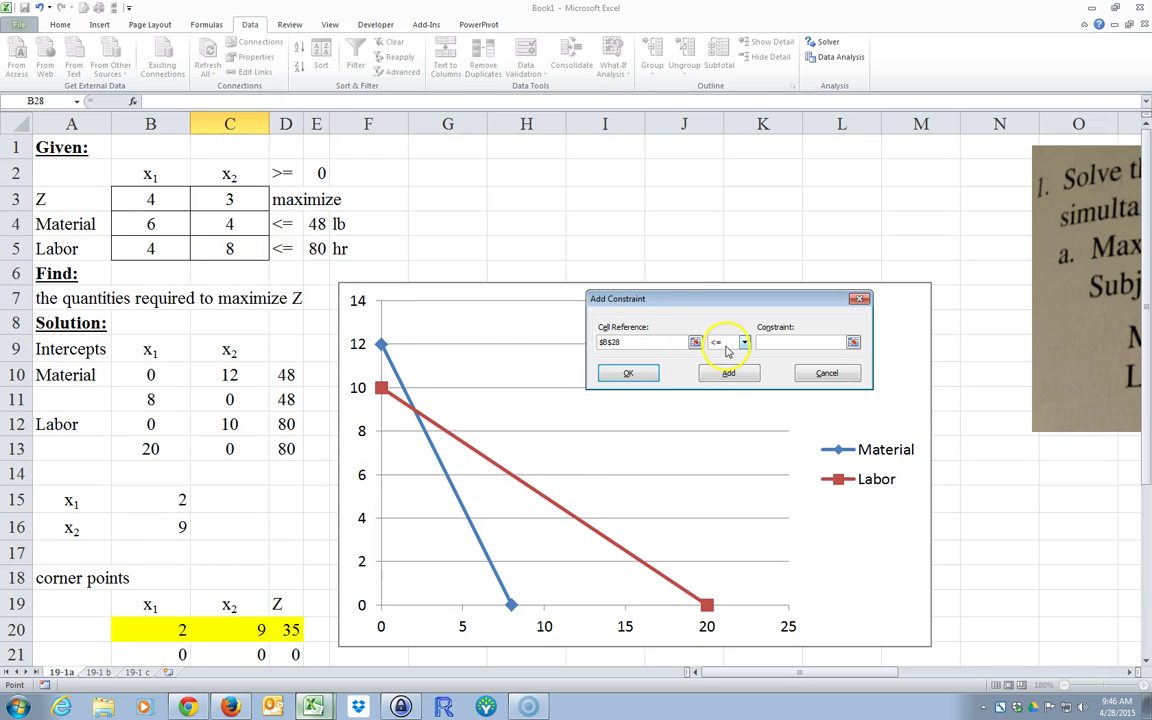
left_click(316, 249)
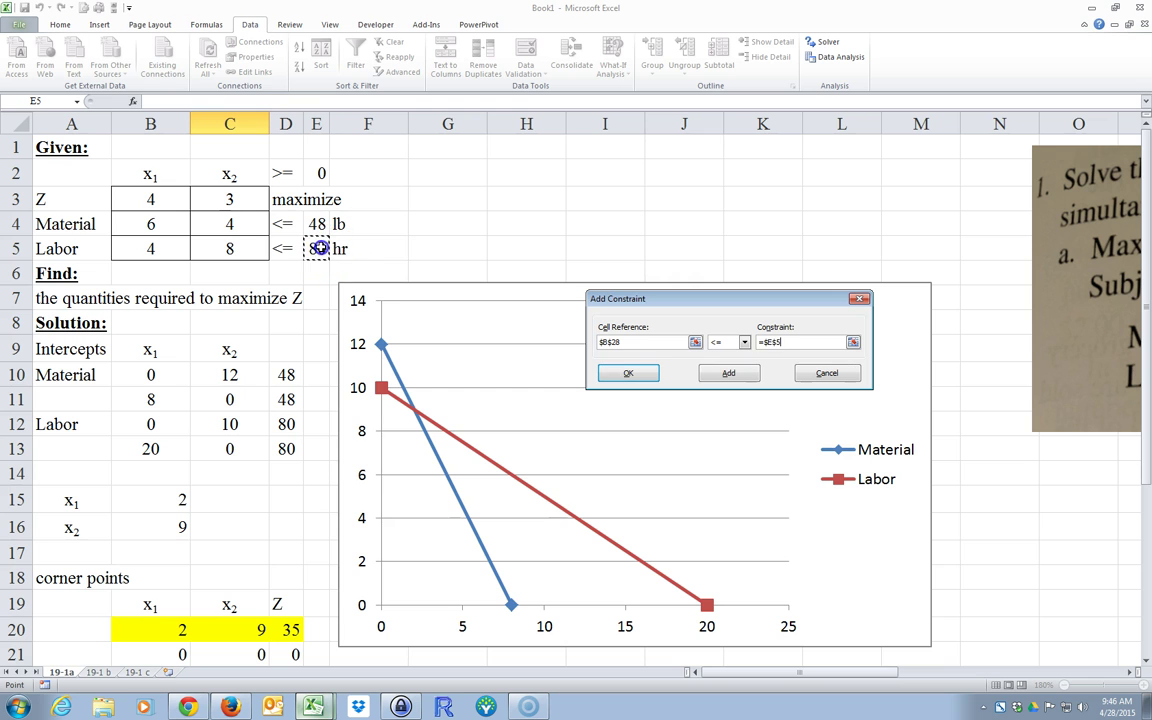
left_click(629, 374)
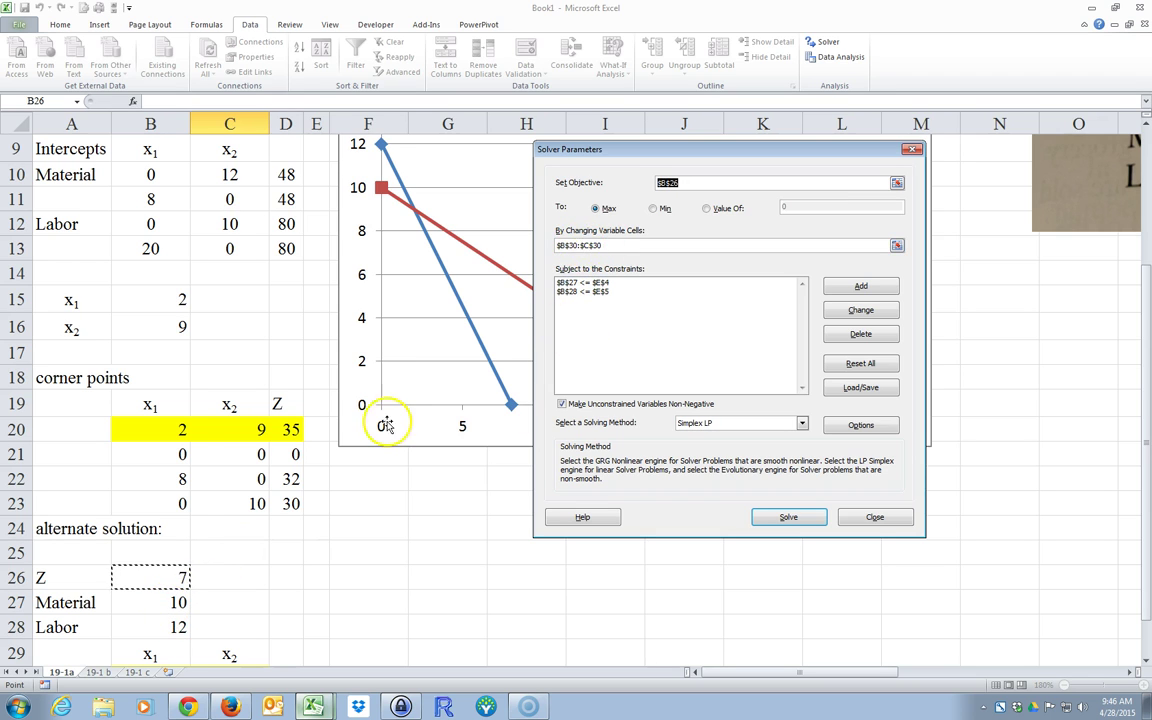
- Choose the Simplex LP solving method and solve for the alternate solution
scroll(385, 421, "up", 3)
scroll(327, 267, "down", 3)
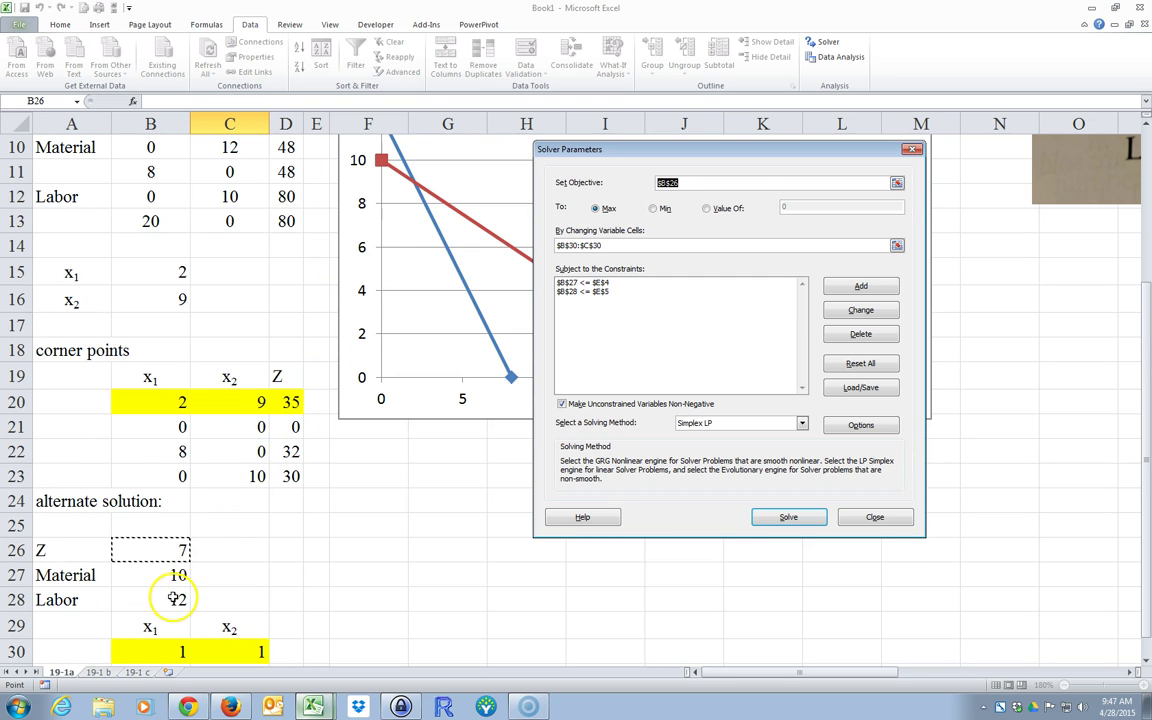
scroll(200, 260, "up", 2)
scroll(410, 440, "down", 1)
scroll(438, 485, "down", 1)
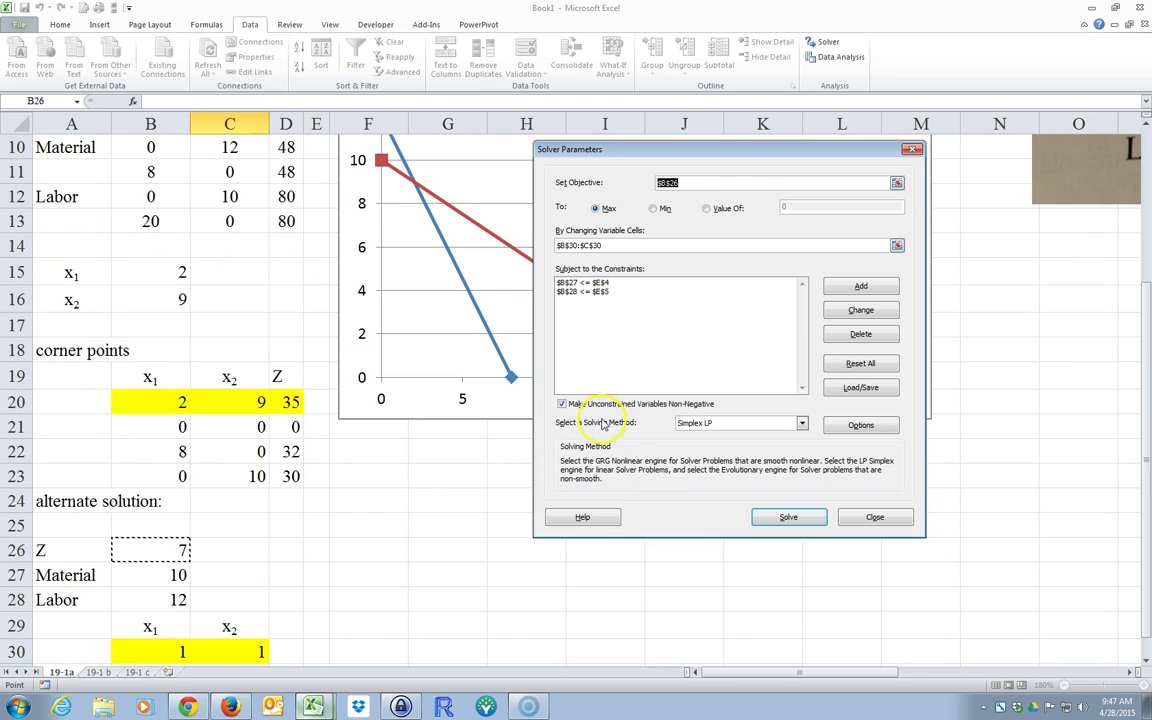
scroll(385, 400, "up", 3)
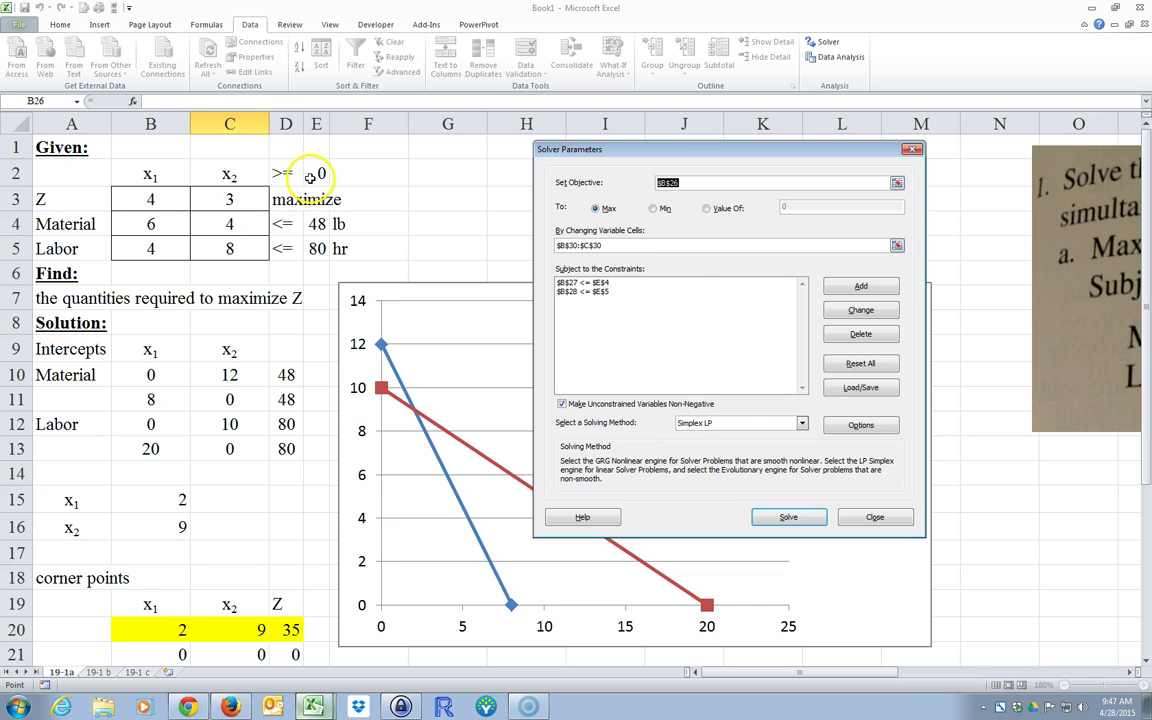
left_click(802, 424)
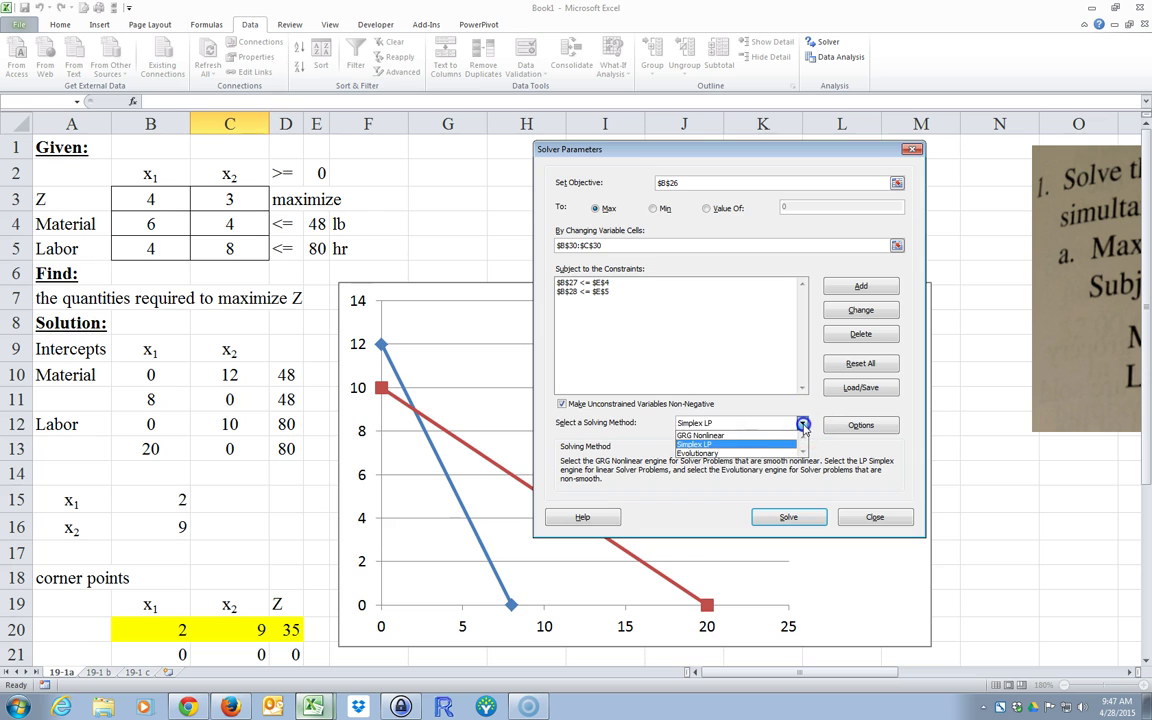
left_click(724, 444)
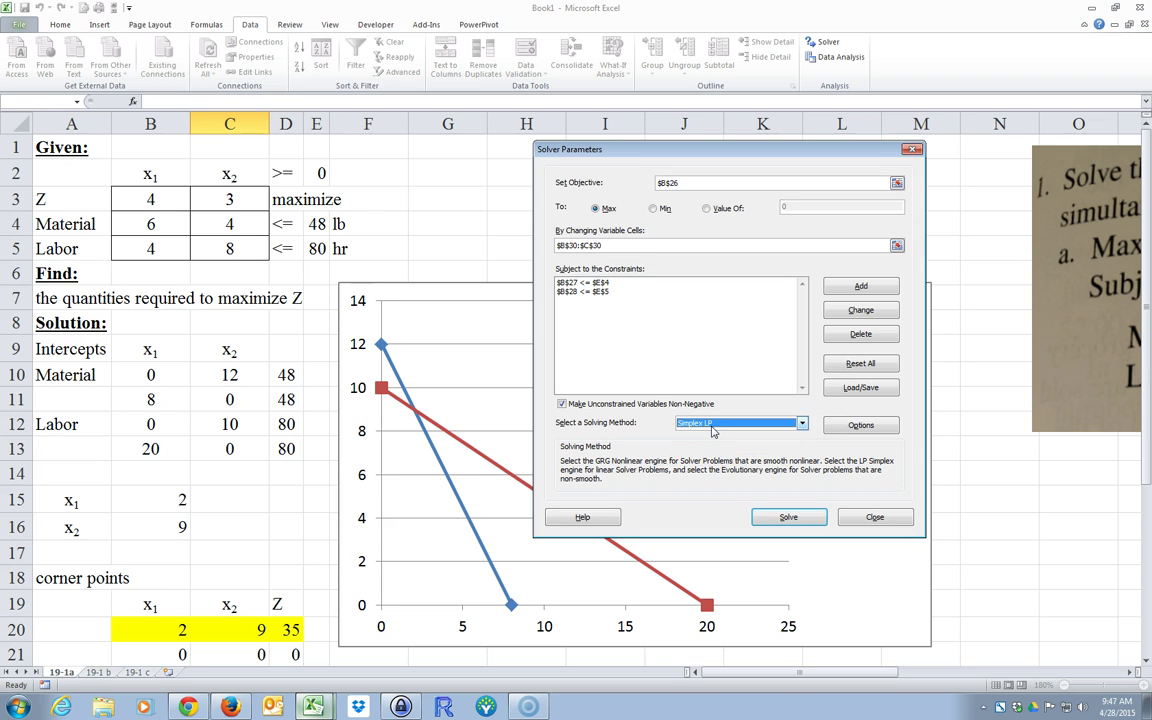
left_click(788, 518)
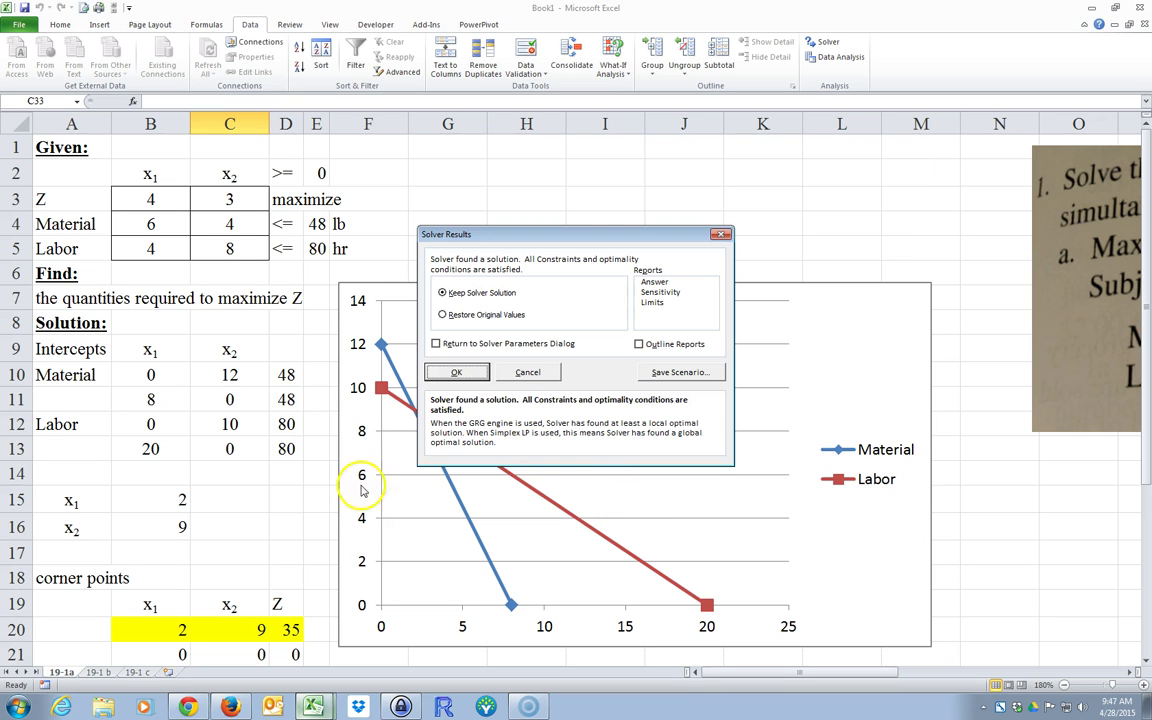
- Keep Solver's solution x1=2, x2=9 and Z=35 in the worksheet
left_click(455, 372)
scroll(296, 532, "down", 4)
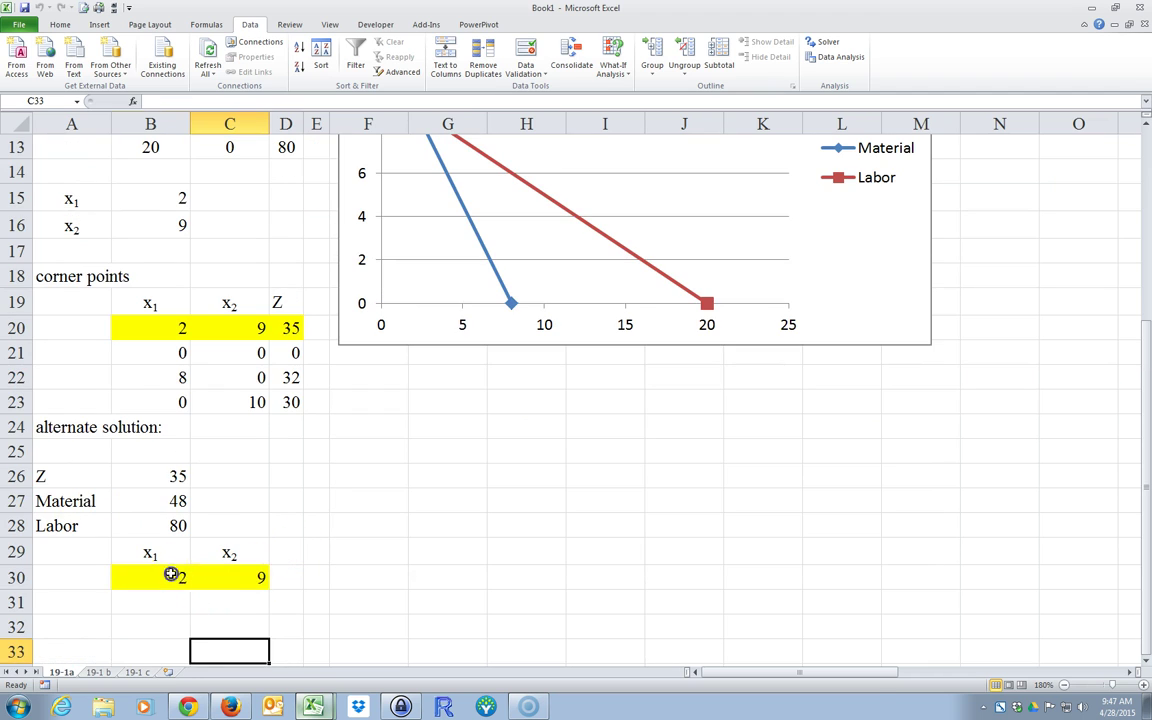
left_click_drag(171, 574, 232, 578)
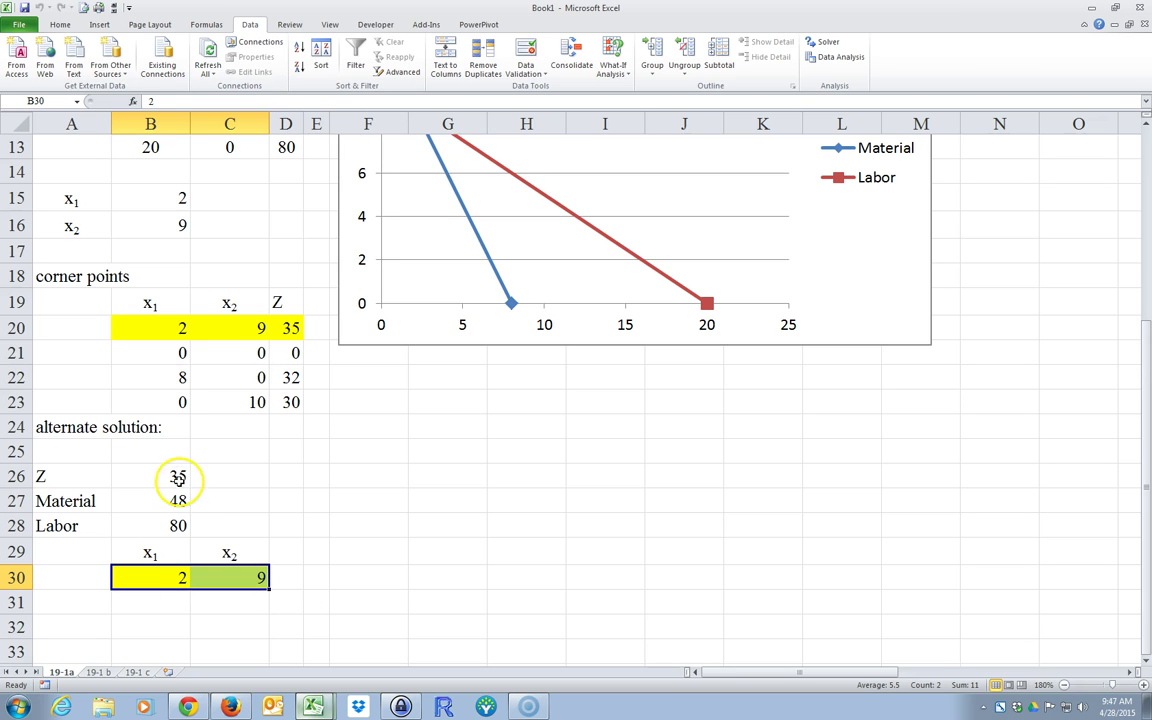
left_click(170, 476)
- Fill the Z row A26:B26 with yellow
left_click(74, 476)
left_click_drag(74, 476, 170, 476)
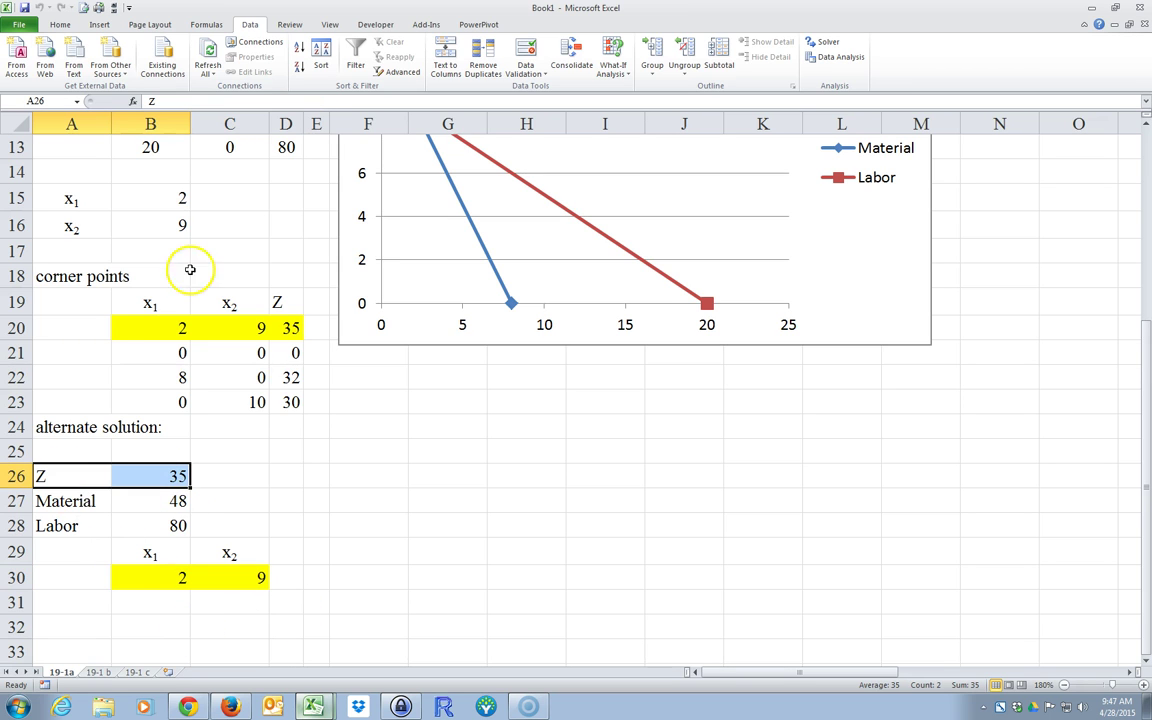
left_click(65, 24)
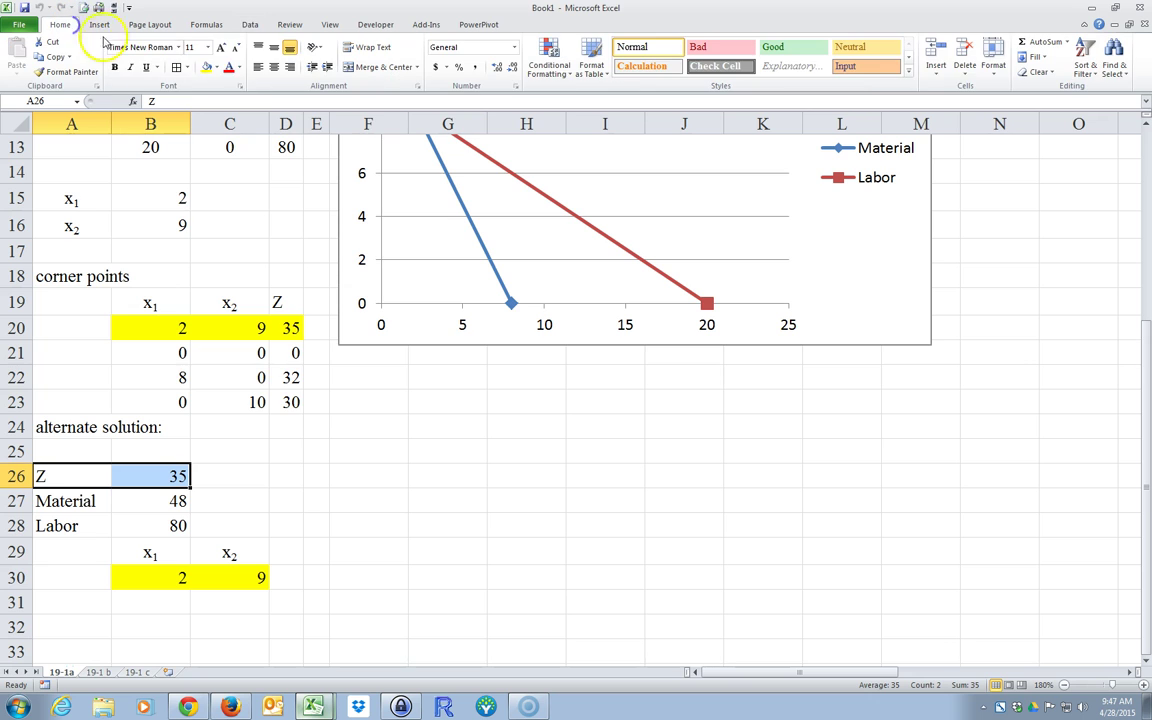
left_click(206, 67)
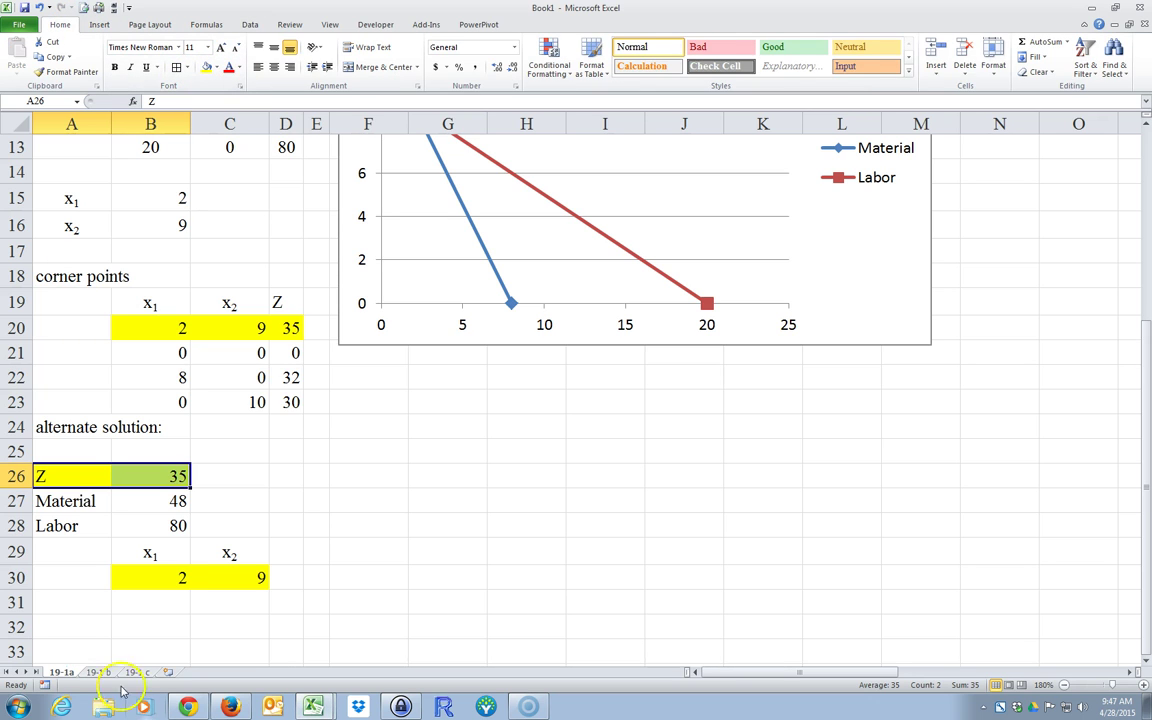